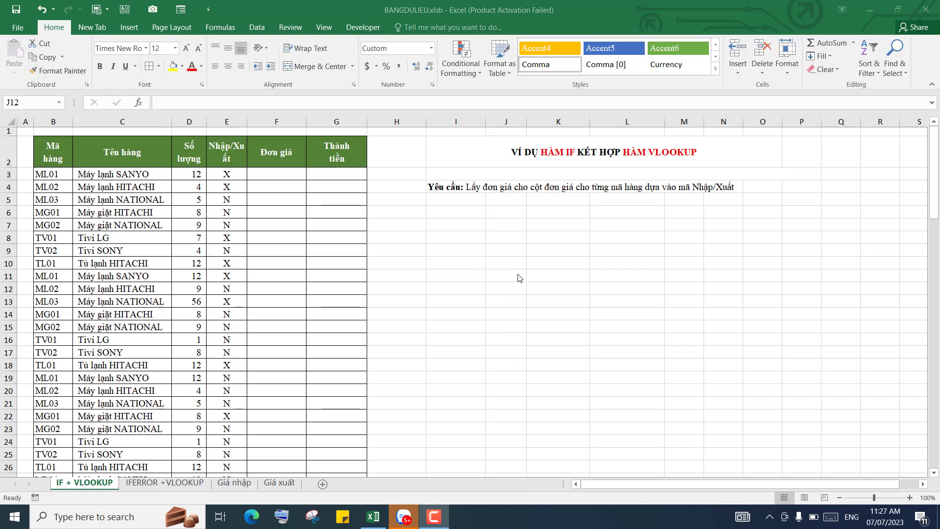
# Review the IFERROR +VLOOKUP sheet, then inspect product C11, note I4 and cell F3 on IF + VLOOKUP
pyautogui.click(136, 485)
pyautogui.click(208, 376)
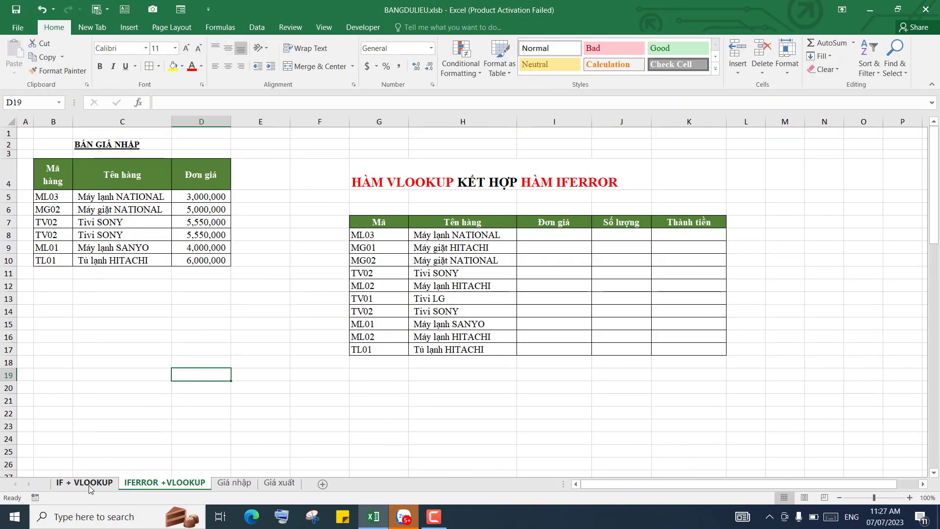
pyautogui.click(84, 482)
pyautogui.click(543, 242)
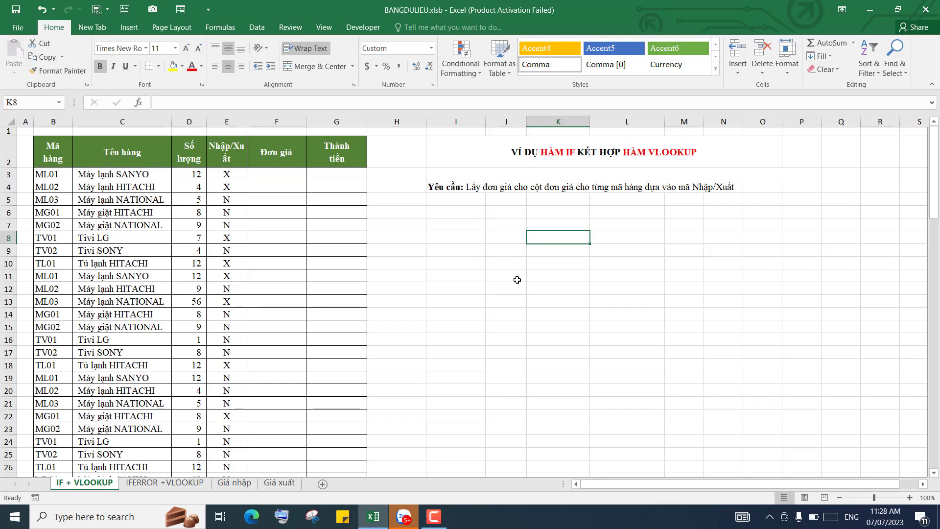
pyautogui.click(157, 272)
pyautogui.click(463, 189)
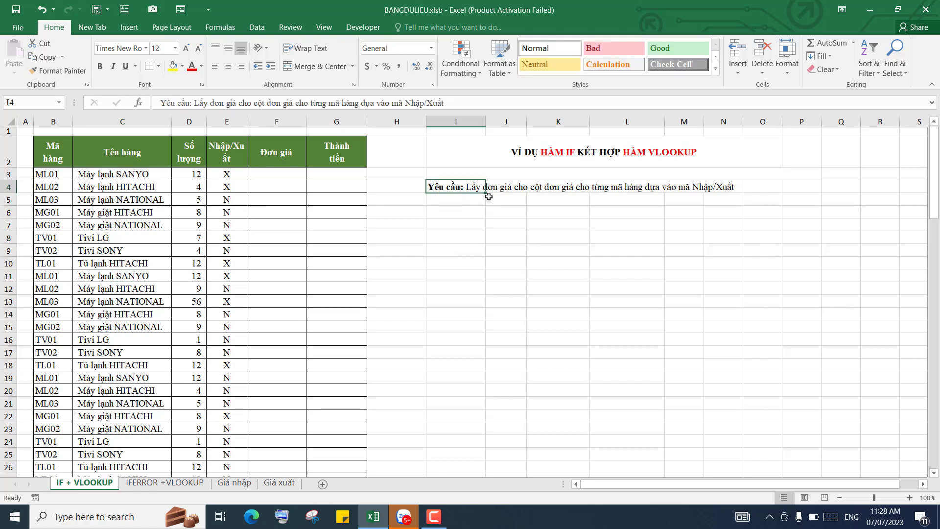
pyautogui.click(275, 176)
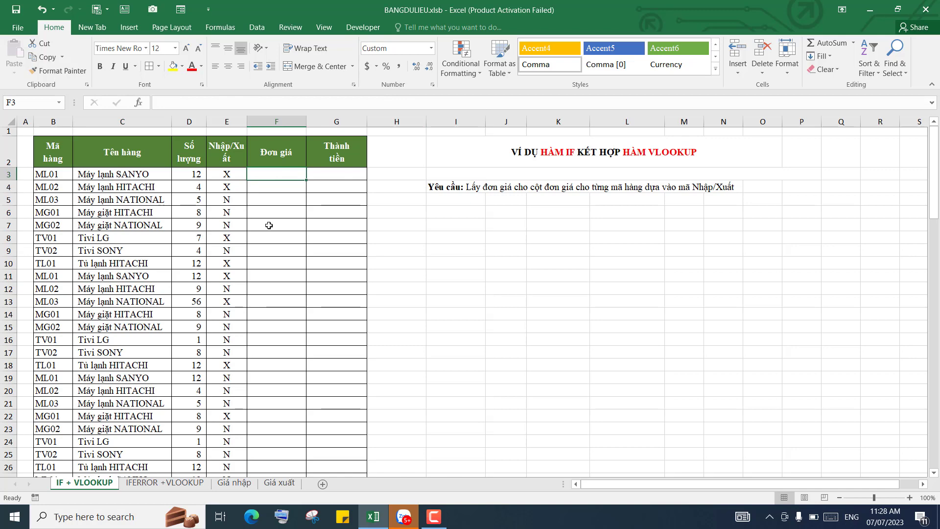
# Look over the Giá nhập and Giá xuất price sheets, then return and select Đơn giá cell F3
pyautogui.click(233, 483)
pyautogui.click(233, 310)
pyautogui.click(274, 483)
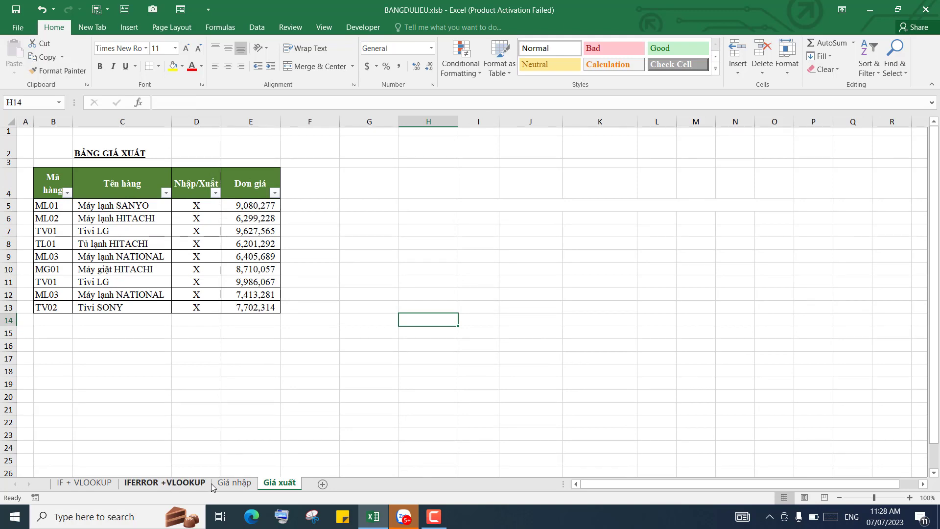
pyautogui.click(93, 487)
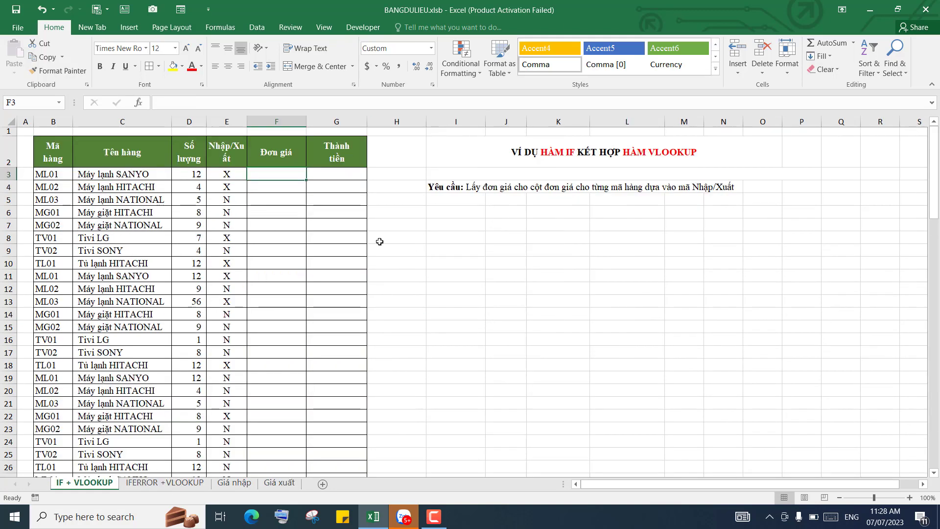
pyautogui.click(284, 211)
pyautogui.click(273, 276)
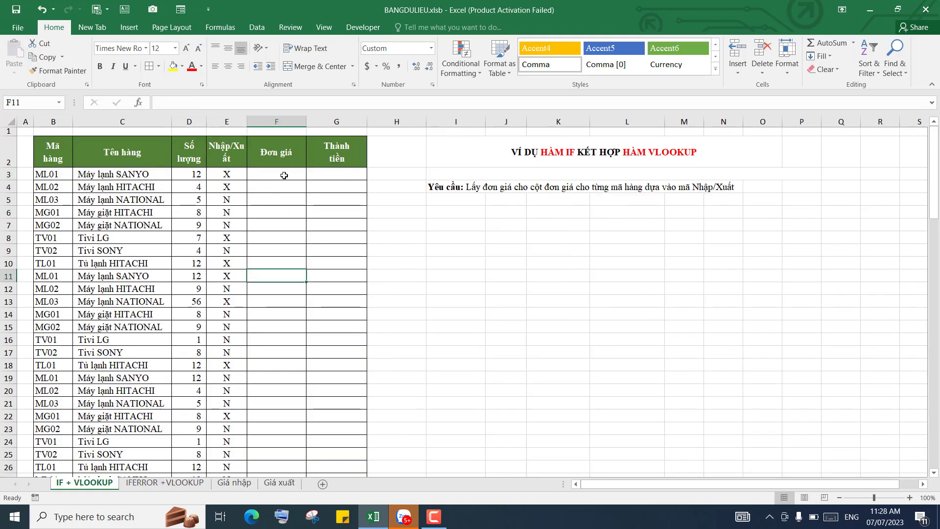
pyautogui.click(281, 174)
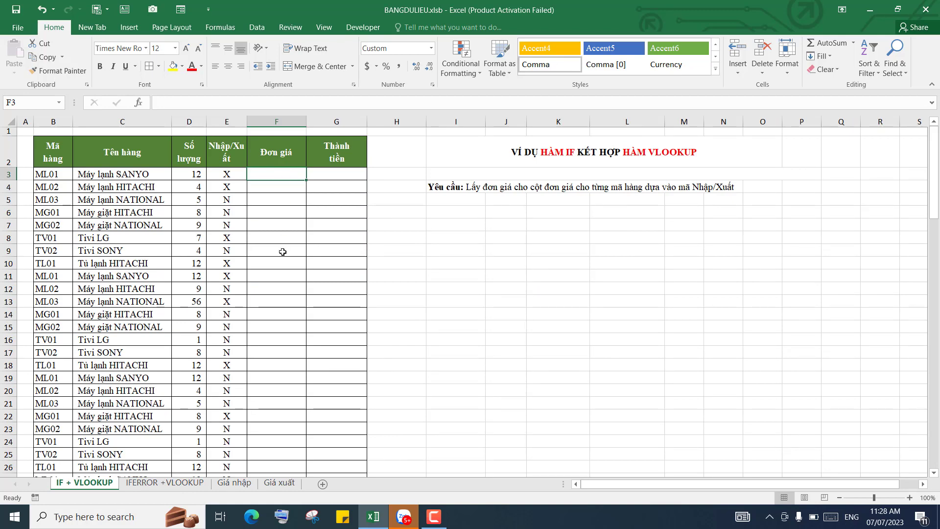
# Start a VLOOKUP in F3 with B3 as the lookup value, then cancel it
pyautogui.write('=')
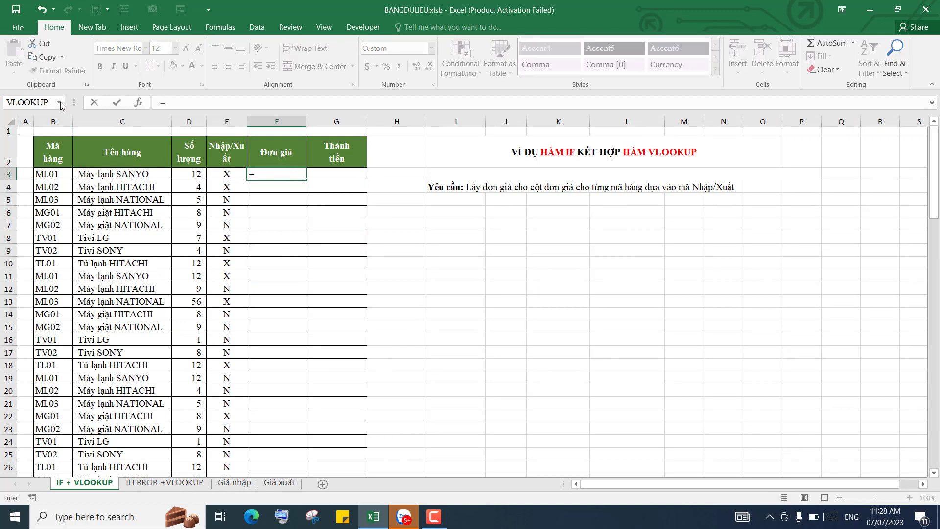
pyautogui.click(59, 102)
pyautogui.click(27, 115)
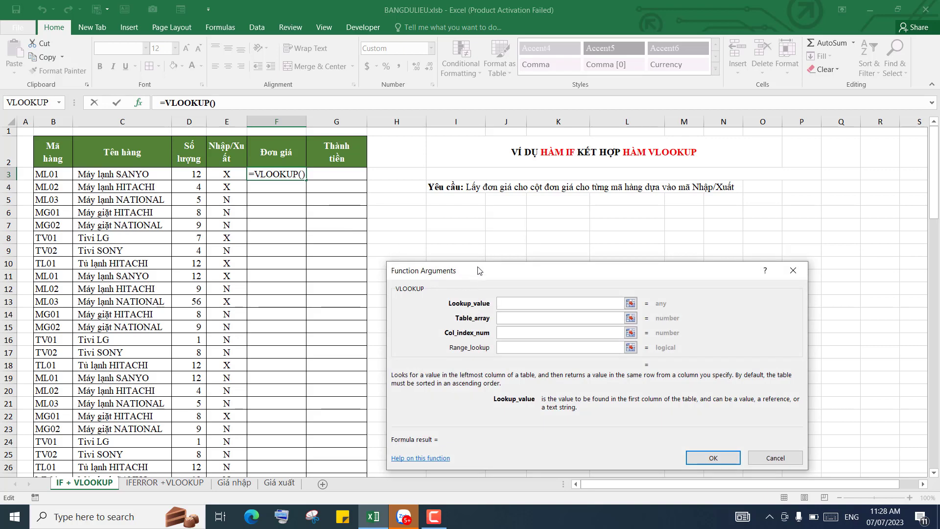
pyautogui.moveTo(480, 270); pyautogui.dragTo(411, 233)
pyautogui.click(53, 177)
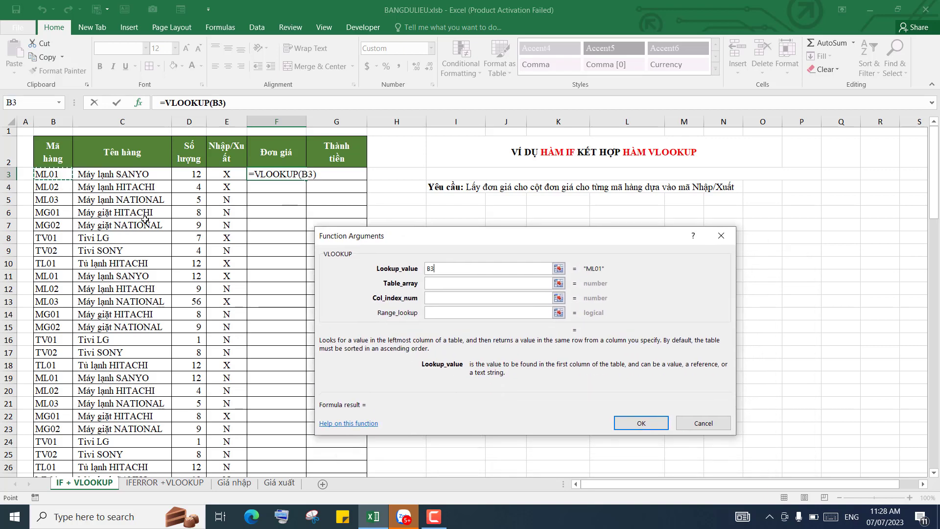
pyautogui.press('Tab')
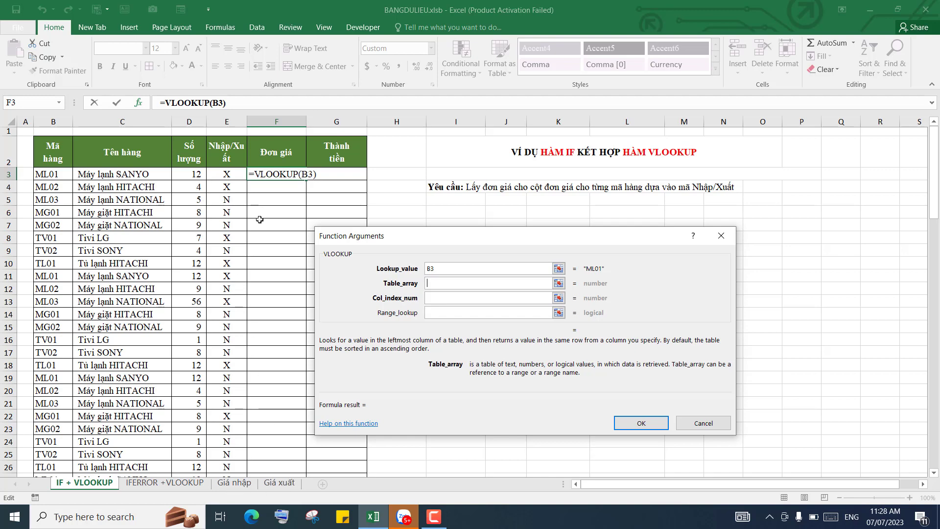
pyautogui.moveTo(402, 235); pyautogui.dragTo(374, 213)
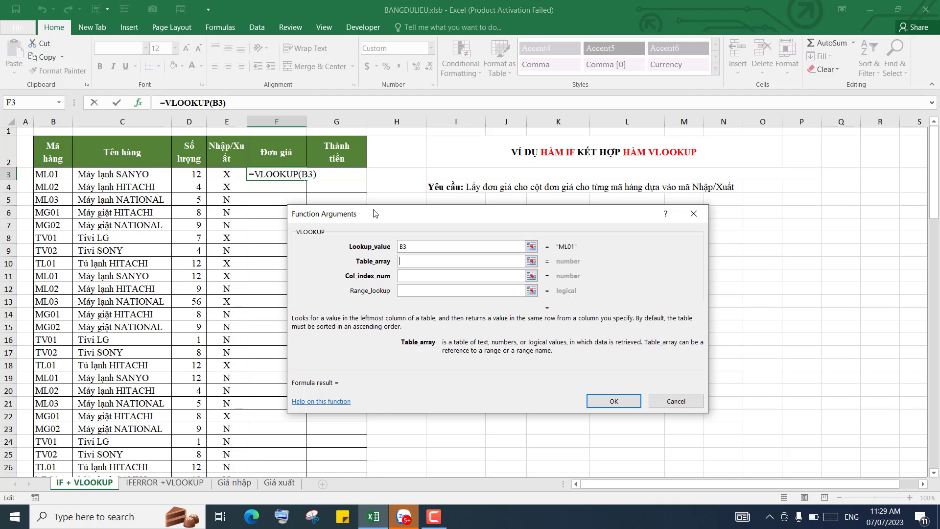
pyautogui.click(693, 213)
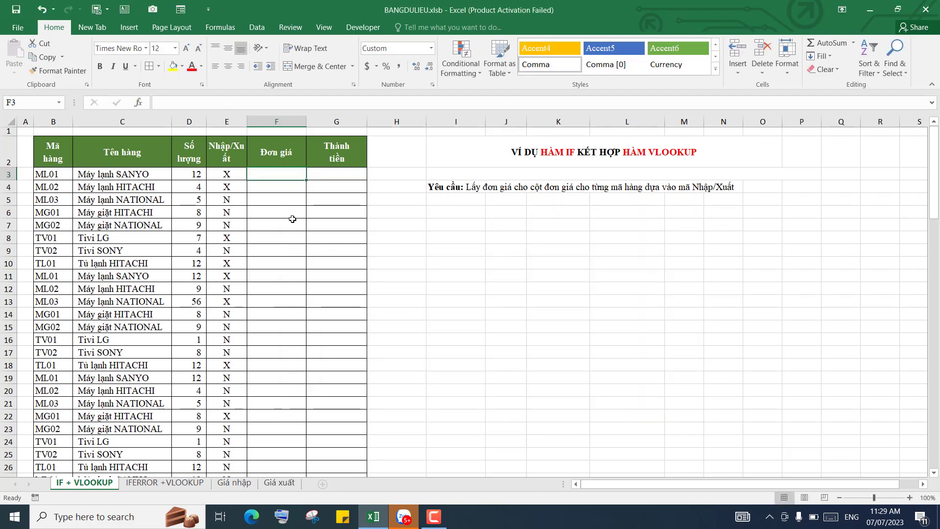
# Check the Nhập/Xuất codes in E3 and E6 and both price sheets, then reselect F3
pyautogui.click(228, 179)
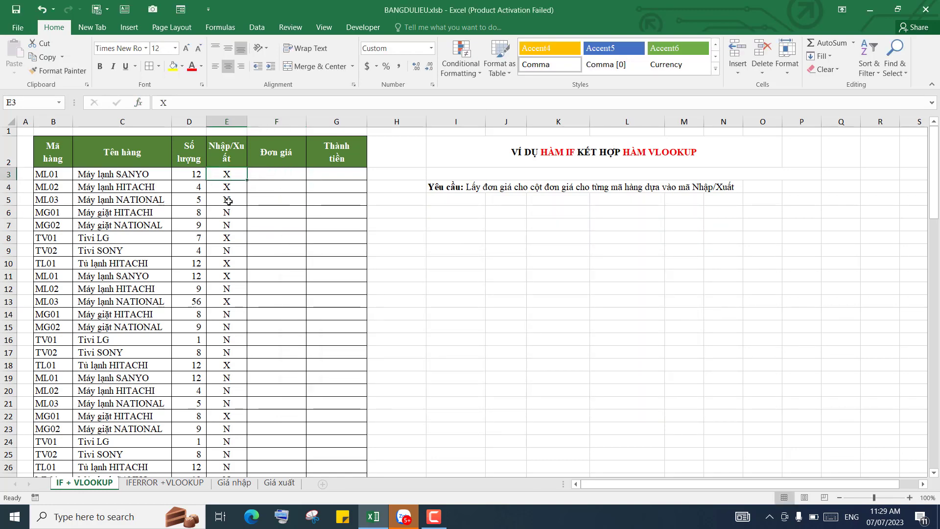
pyautogui.click(226, 215)
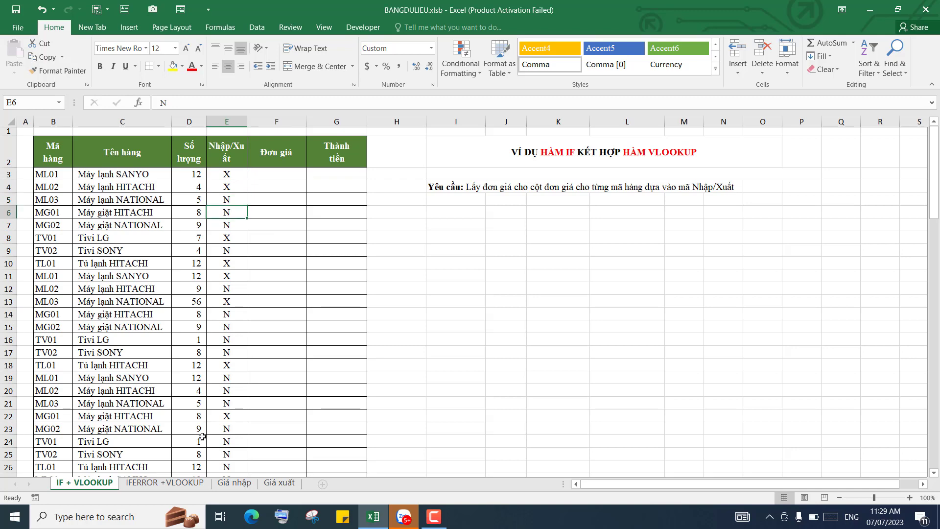
pyautogui.click(228, 485)
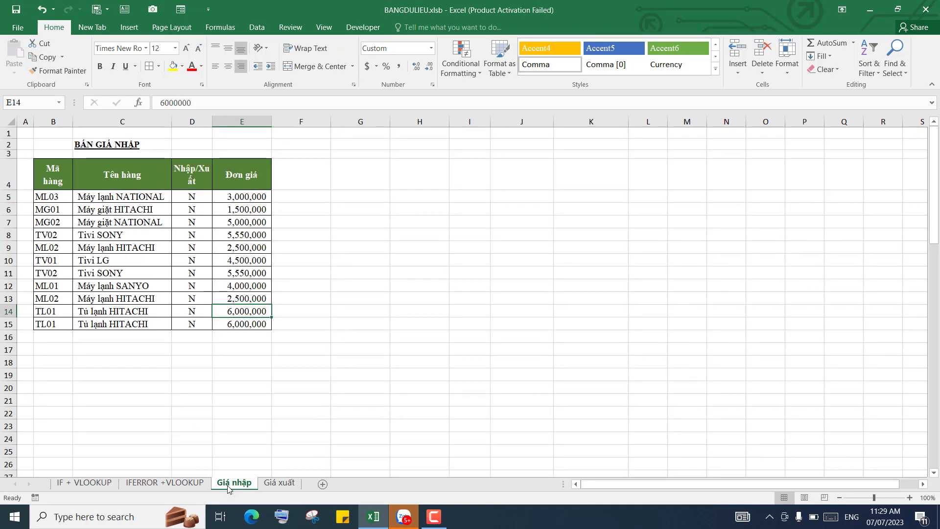
pyautogui.click(274, 484)
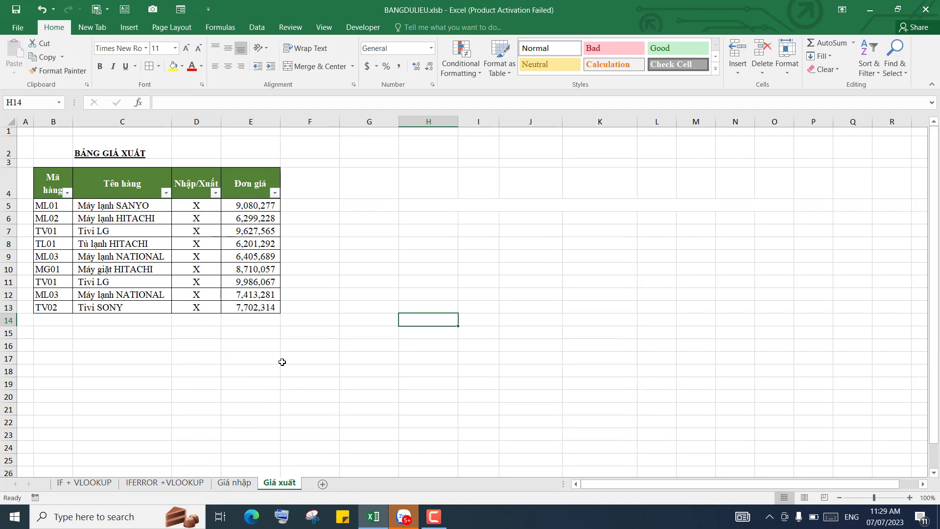
pyautogui.click(282, 360)
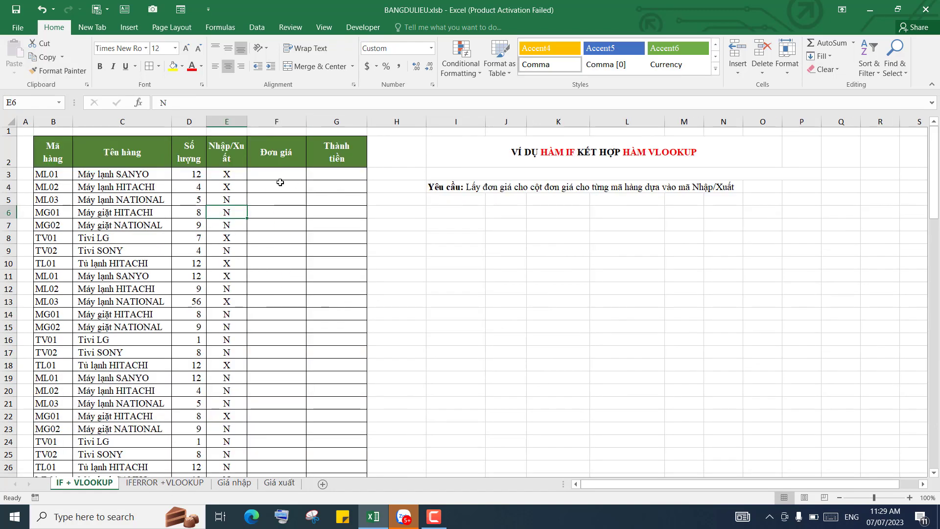
pyautogui.click(273, 177)
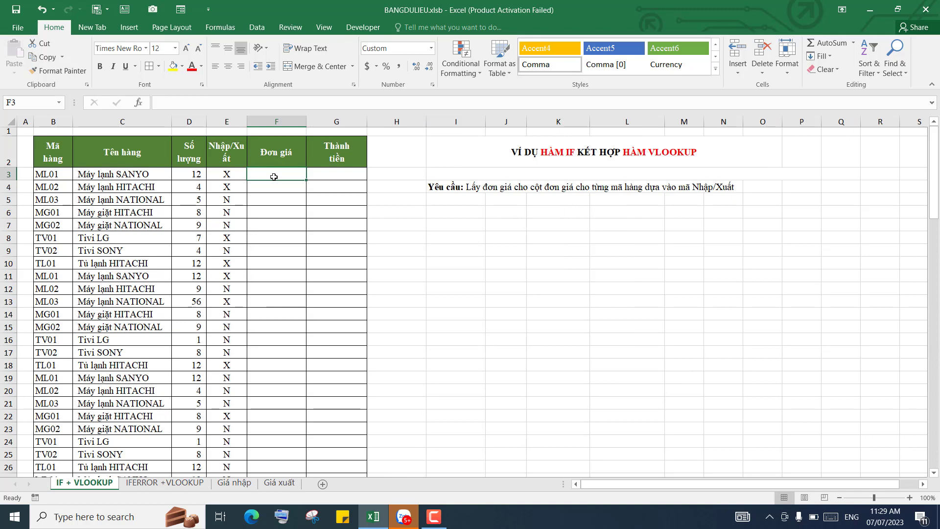
# Enter =IF(E3="N", ...) in F3 and nest a VLOOKUP as the true value
pyautogui.write('=')
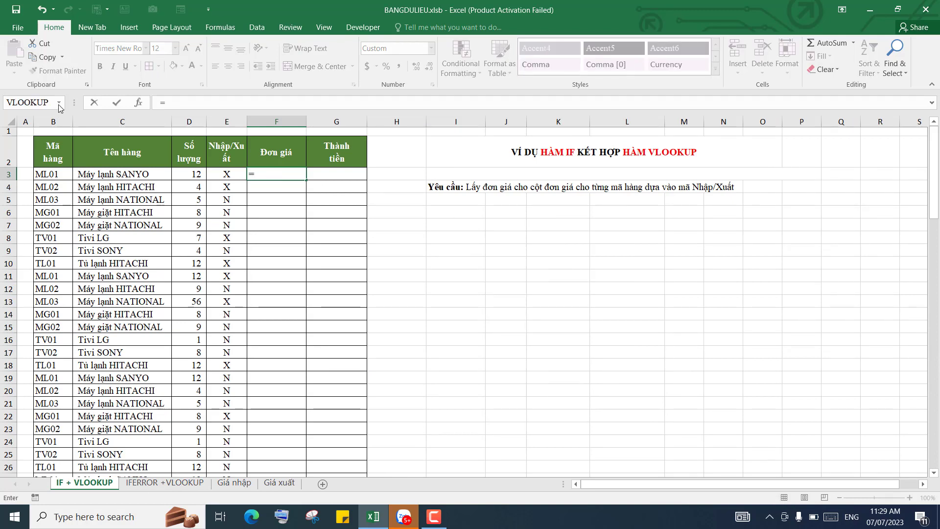
pyautogui.click(58, 103)
pyautogui.click(23, 127)
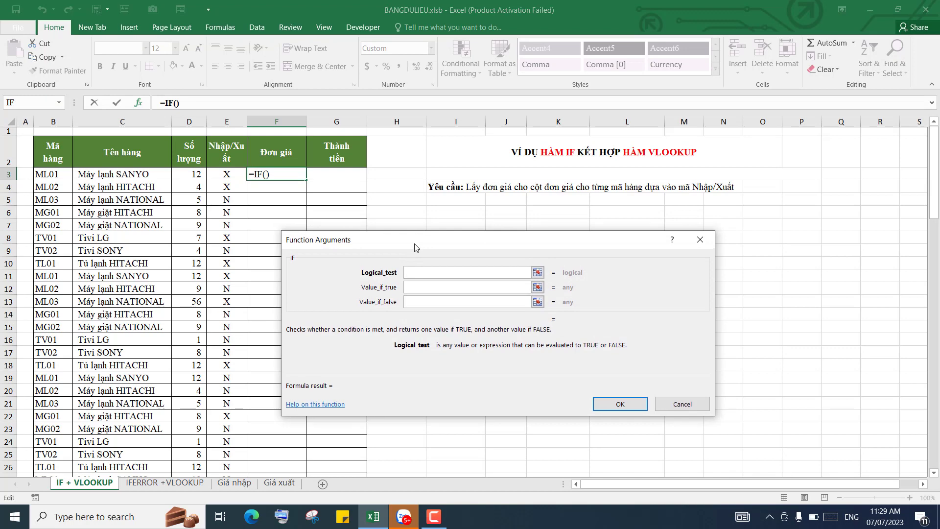
pyautogui.click(233, 178)
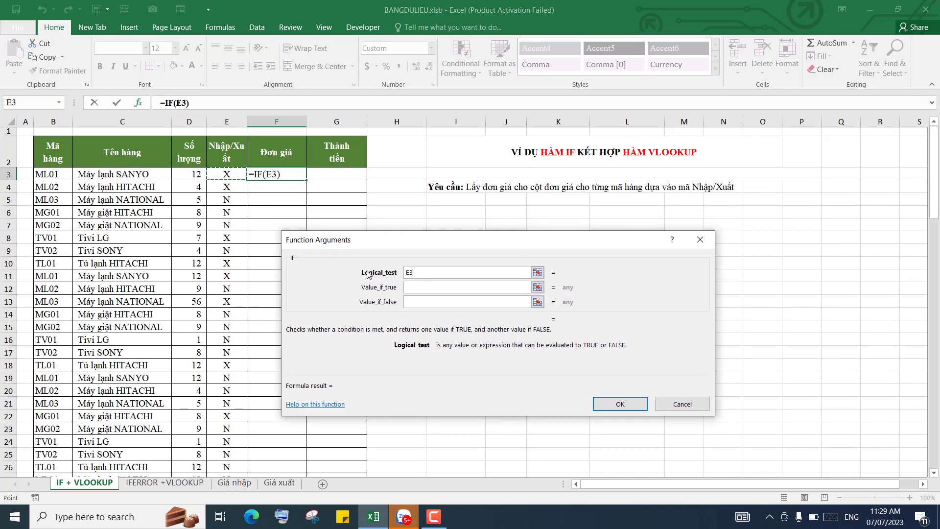
pyautogui.write('="')
pyautogui.write('N')
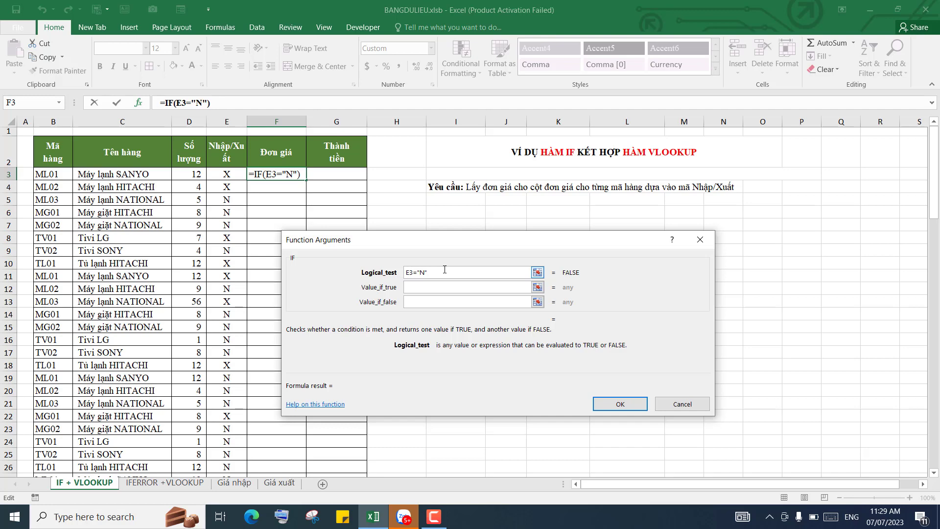
pyautogui.click(423, 287)
pyautogui.click(423, 287)
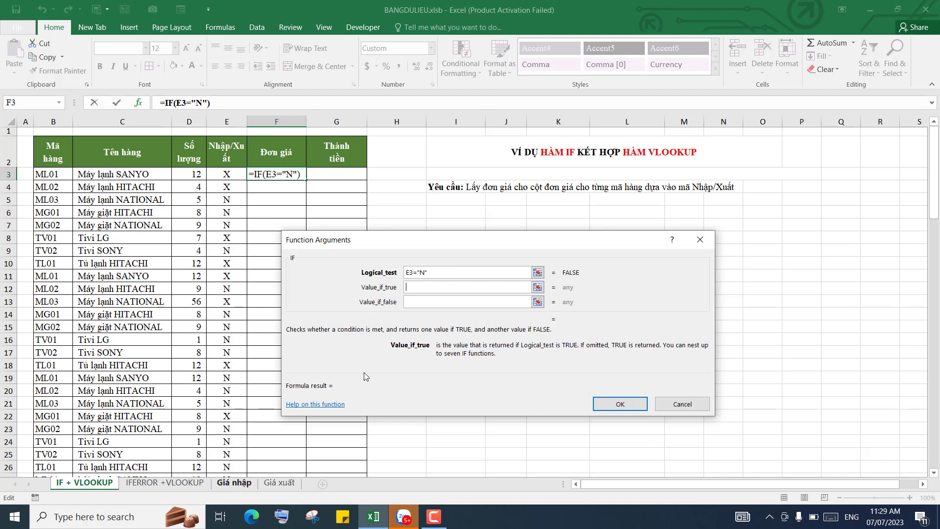
pyautogui.click(59, 103)
pyautogui.click(34, 126)
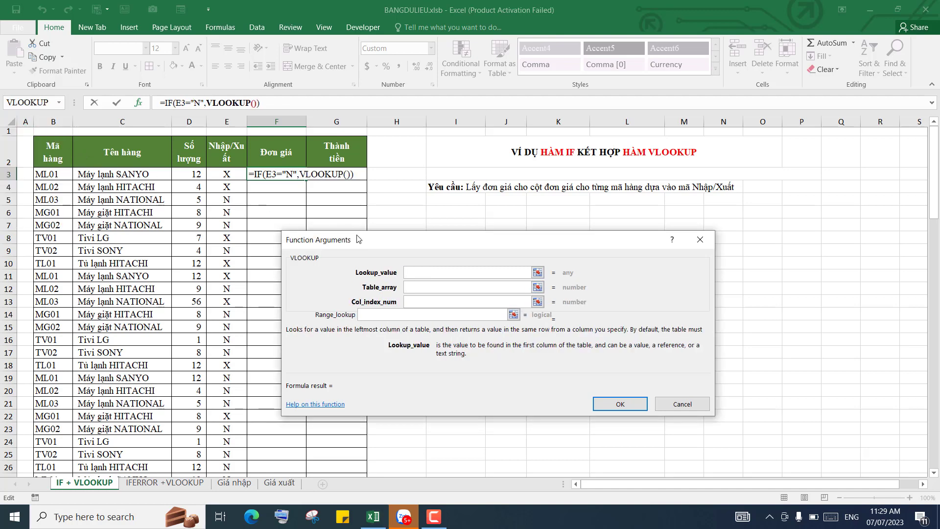
# Fill the VLOOKUP with B3, 'Giá nhập'!$B$4:$E$15, column 4 and match 0, and confirm
pyautogui.click(51, 174)
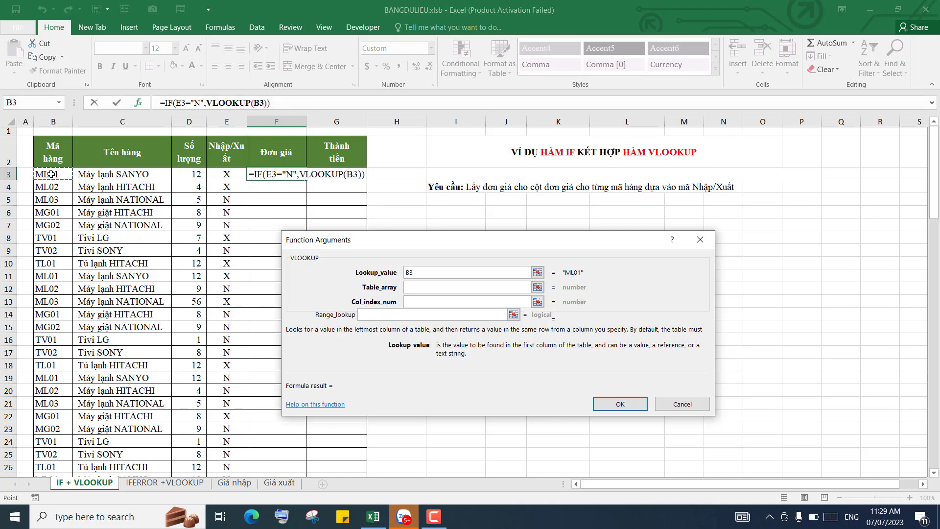
pyautogui.click(422, 289)
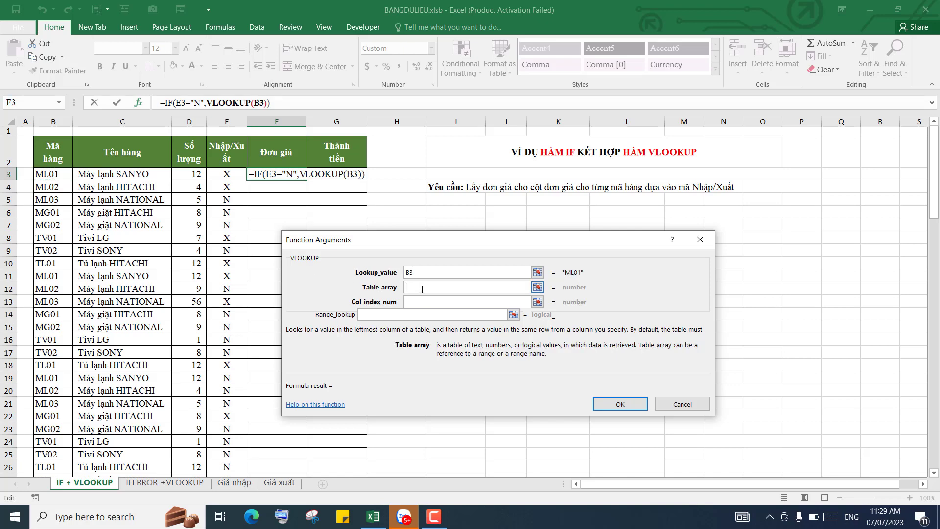
pyautogui.click(234, 483)
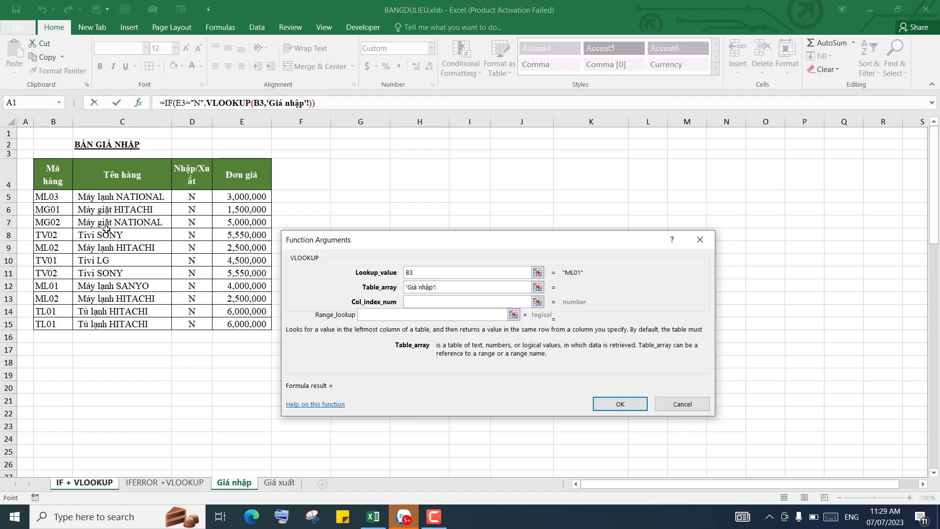
pyautogui.moveTo(52, 171)
pyautogui.mouseDown()
pyautogui.moveTo(254, 333)
pyautogui.moveTo(254, 325)
pyautogui.mouseUp()
pyautogui.press('F4')
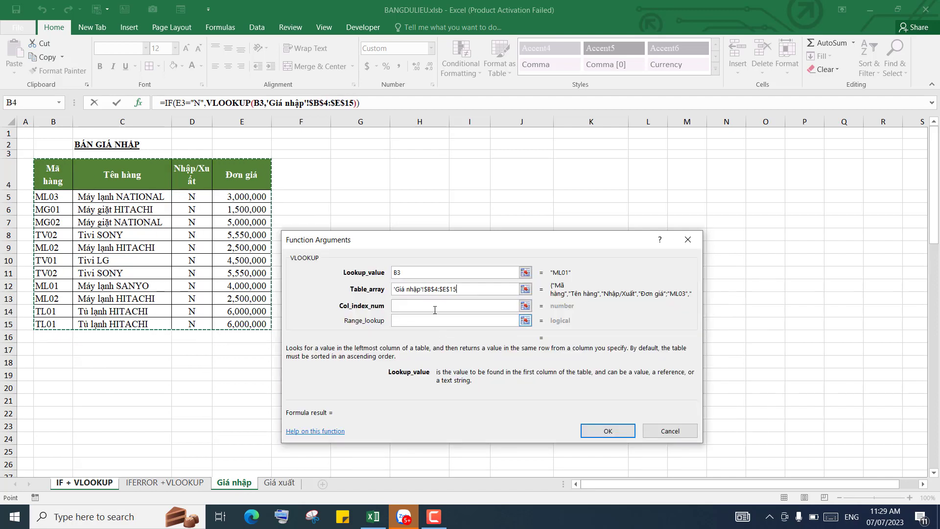
pyautogui.click(432, 308)
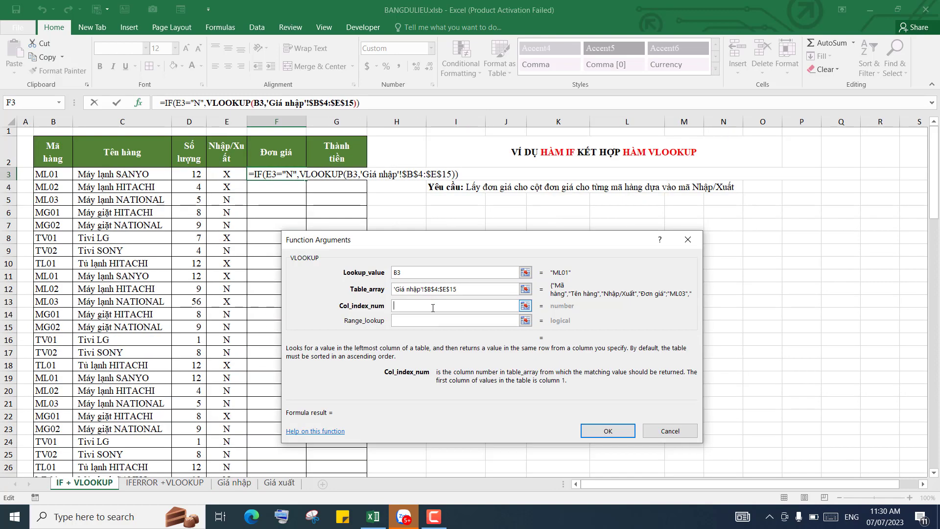
pyautogui.write('4')
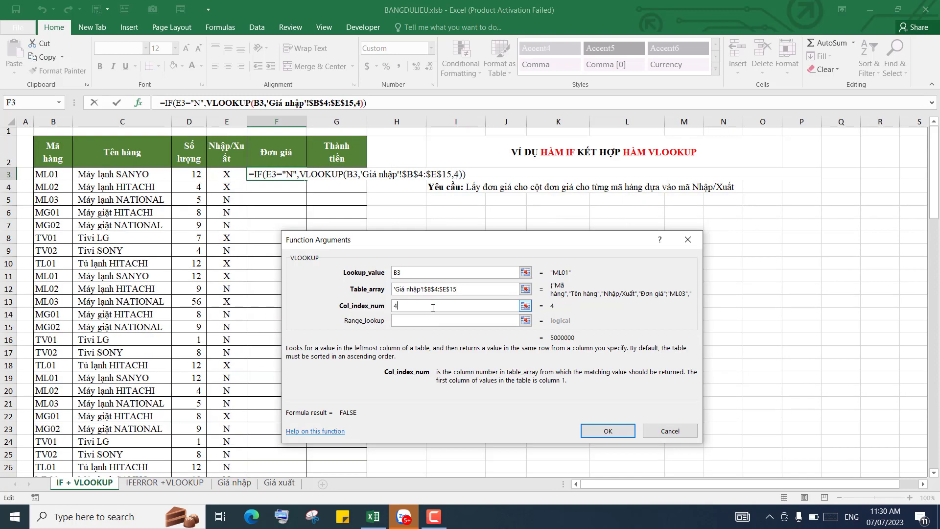
pyautogui.click(433, 321)
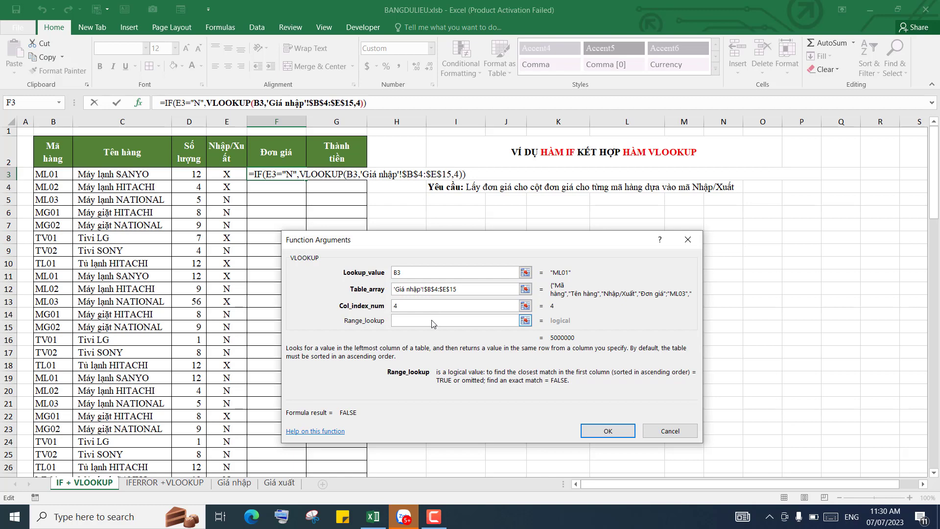
pyautogui.write('0')
pyautogui.click(610, 432)
# Fill F3's formula down to F12 and check the copies in F4, F8, F10 and F11
pyautogui.moveTo(306, 180); pyautogui.dragTo(306, 293)
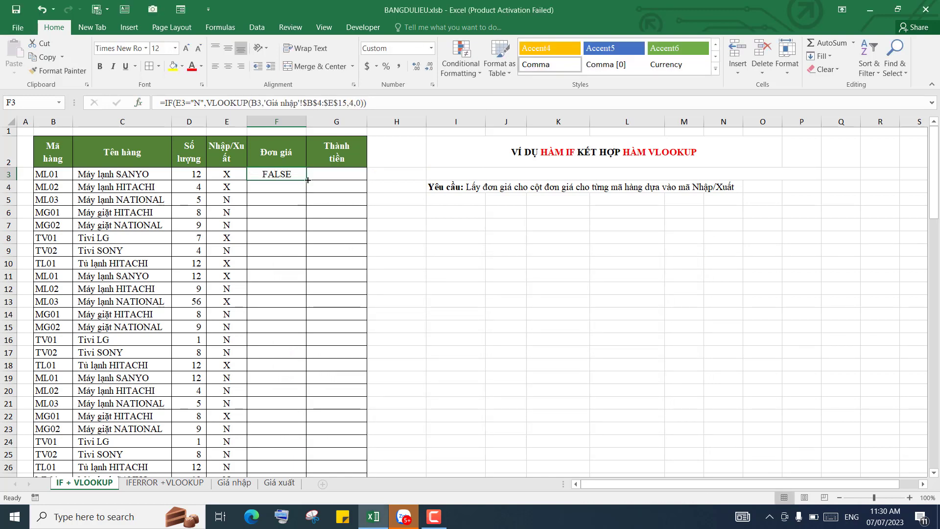
pyautogui.click(278, 241)
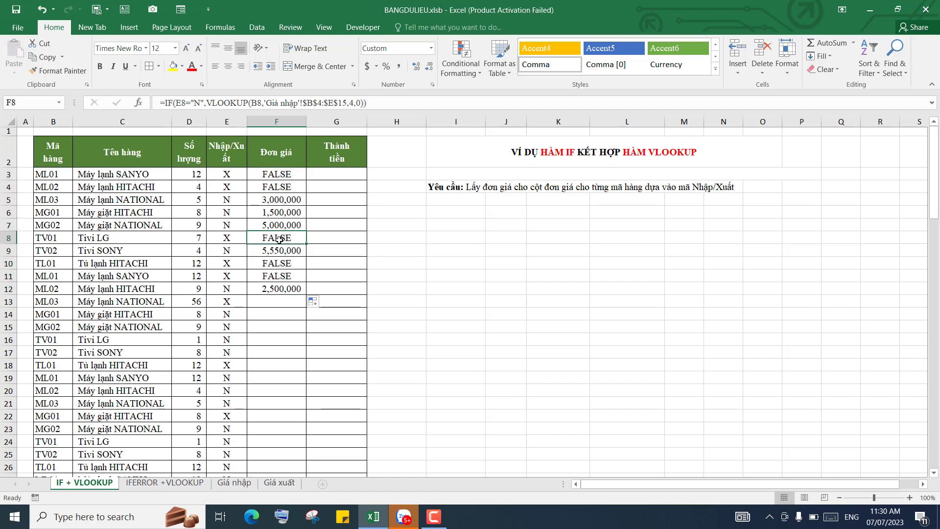
pyautogui.click(266, 175)
pyautogui.click(228, 186)
pyautogui.click(264, 185)
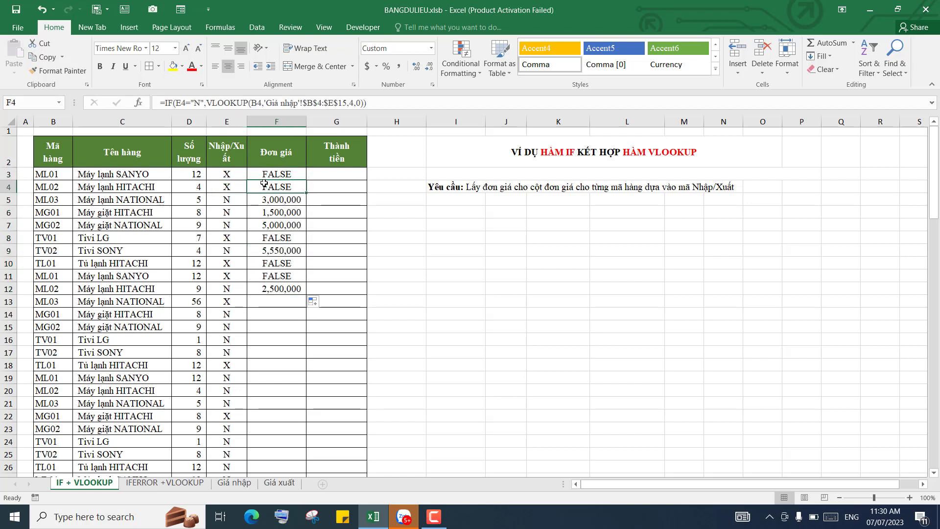
pyautogui.click(268, 263)
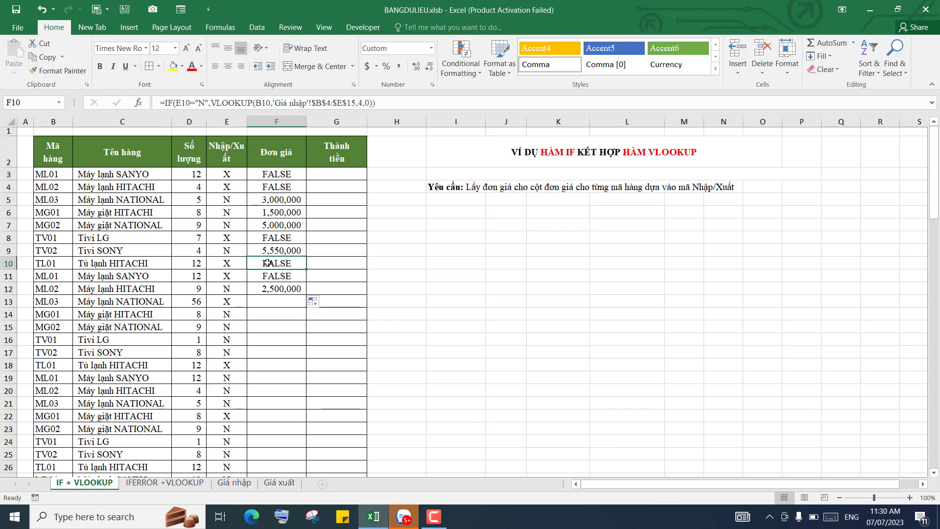
pyautogui.click(268, 275)
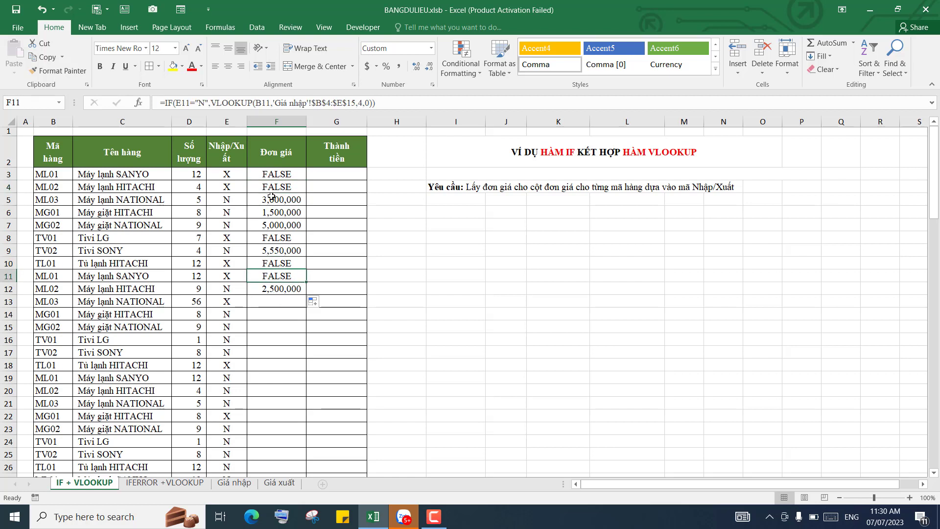
# Recheck formulas in F8 and F3 against the codes in E3 and E5
pyautogui.moveTo(274, 204); pyautogui.dragTo(270, 211)
pyautogui.click(272, 237)
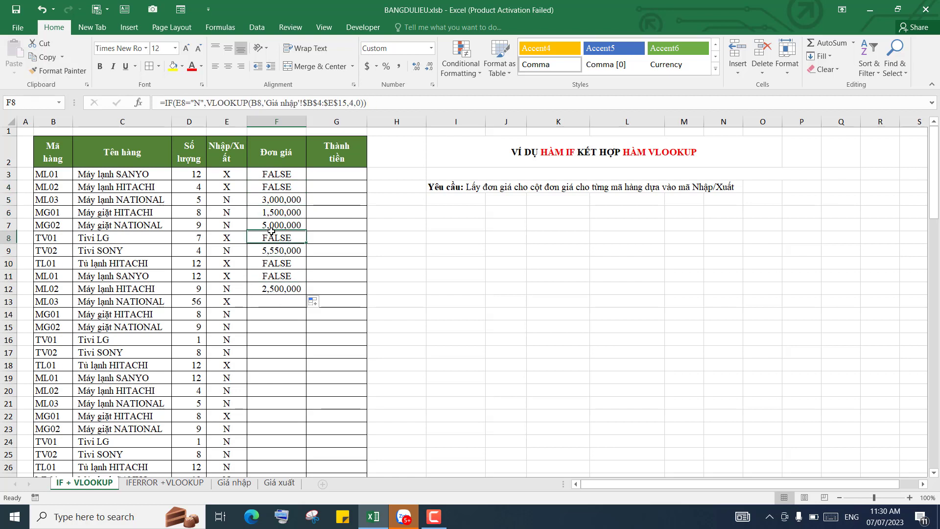
pyautogui.click(275, 175)
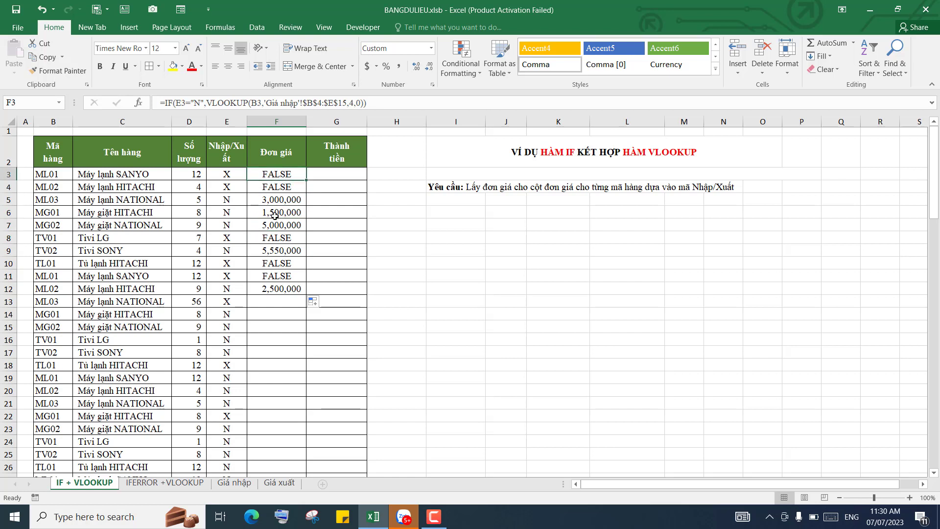
pyautogui.click(226, 173)
pyautogui.click(232, 201)
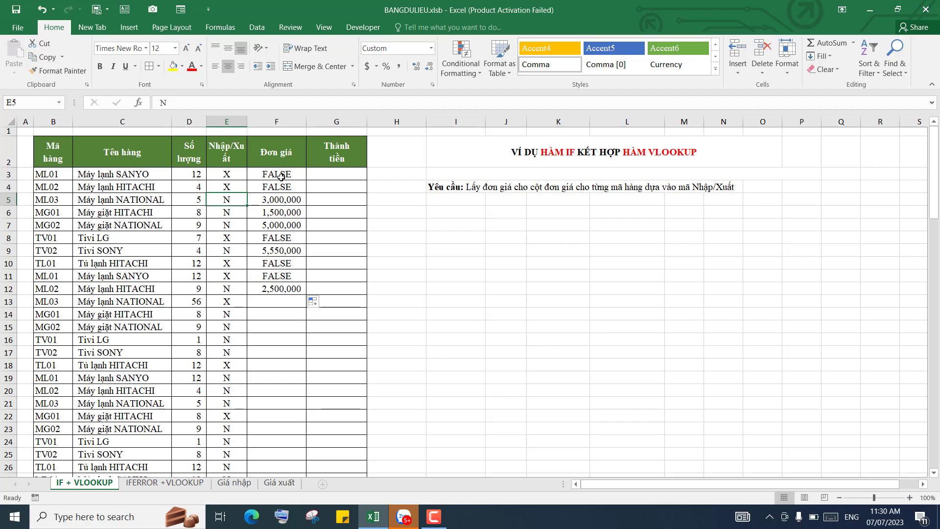
pyautogui.moveTo(282, 175); pyautogui.dragTo(283, 187)
# Delete the results in F3:F12 and insert a fresh IF function in F3
pyautogui.moveTo(283, 238); pyautogui.dragTo(283, 286)
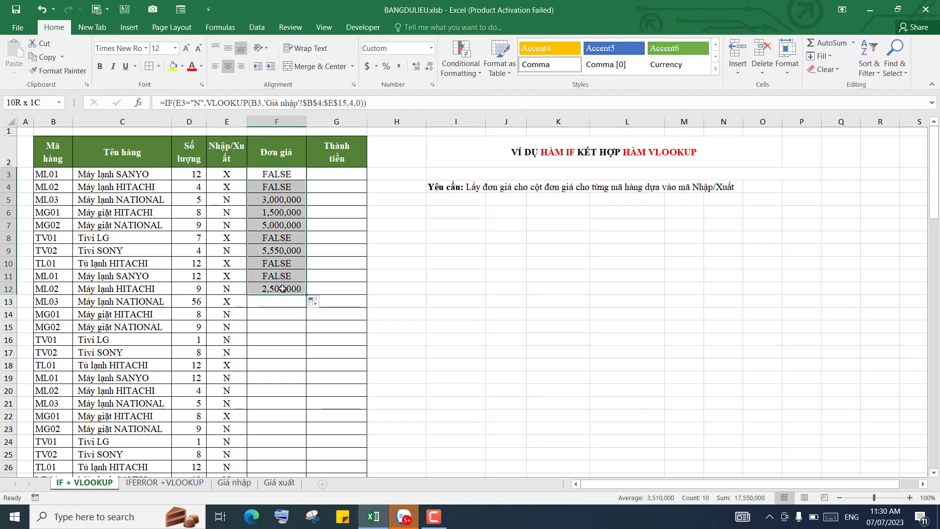
pyautogui.press('Delete')
pyautogui.click(274, 175)
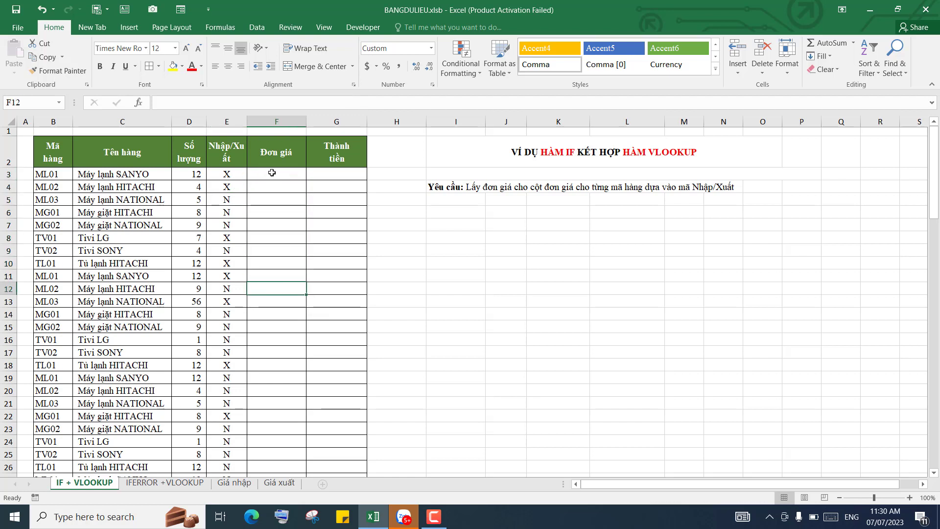
pyautogui.write('=')
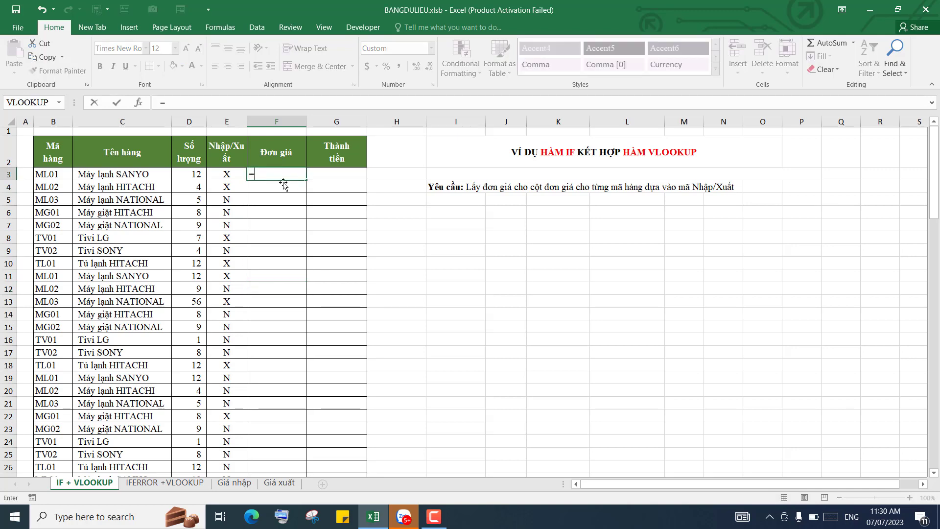
pyautogui.click(58, 102)
pyautogui.click(14, 128)
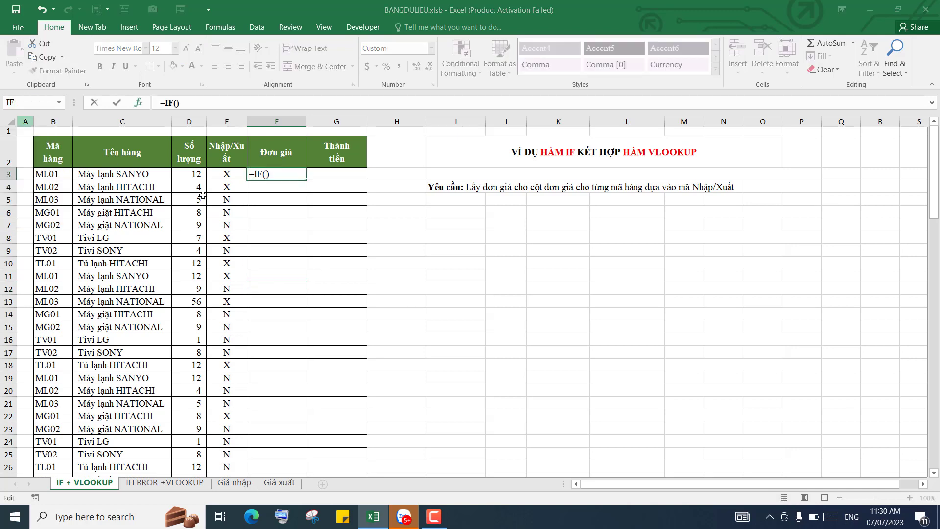
pyautogui.moveTo(399, 254); pyautogui.dragTo(403, 239)
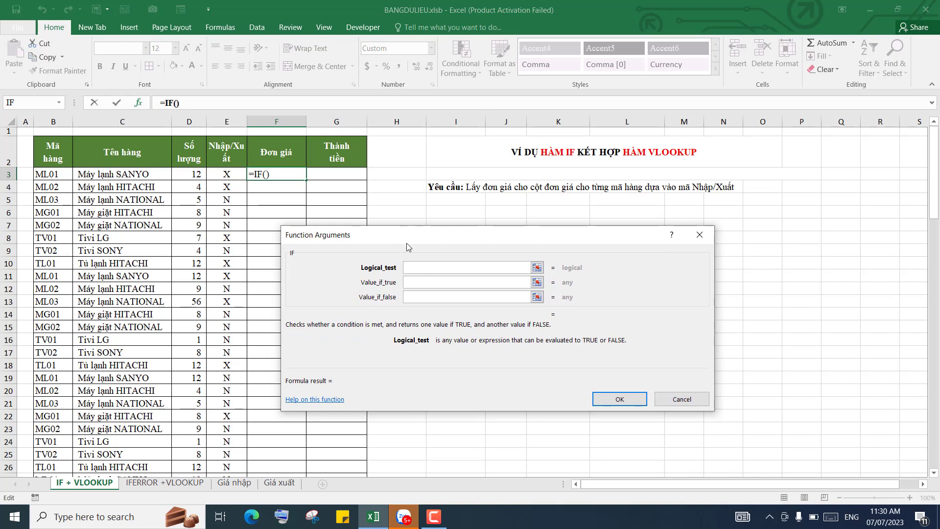
# Set the IF condition to E3="N" and nest a VLOOKUP as the true value
pyautogui.click(234, 174)
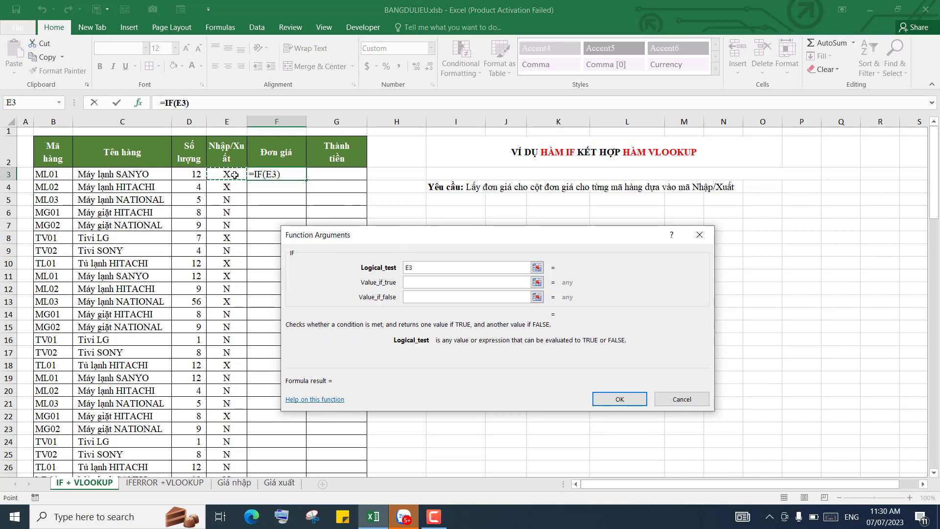
pyautogui.write('="')
pyautogui.write('N"')
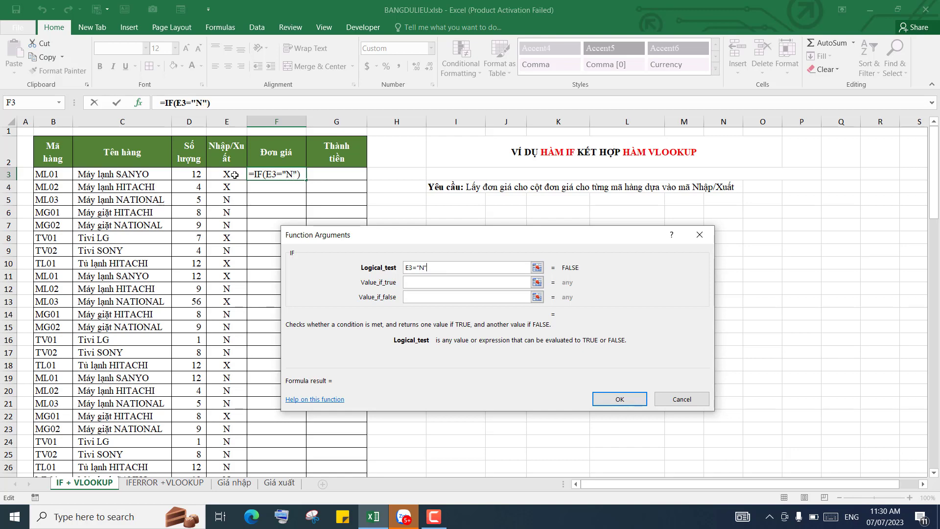
pyautogui.click(446, 284)
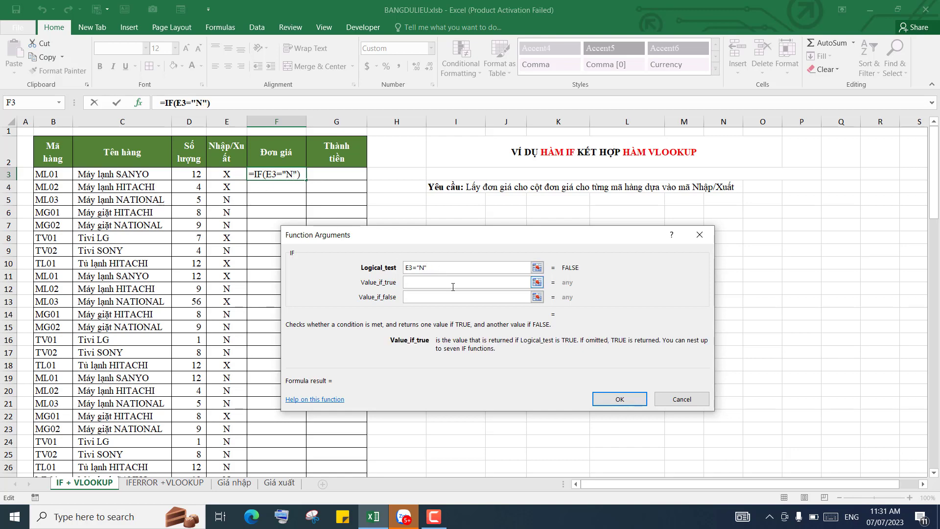
pyautogui.click(59, 103)
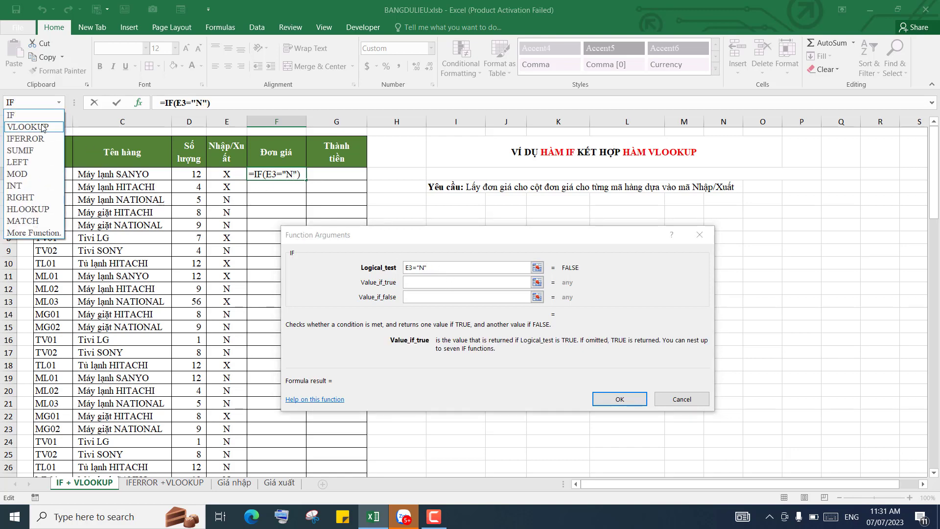
pyautogui.click(26, 115)
# Fill that VLOOKUP with B3, 'Giá nhập'!$B$4:$E$15, column 4 and match 0
pyautogui.click(62, 175)
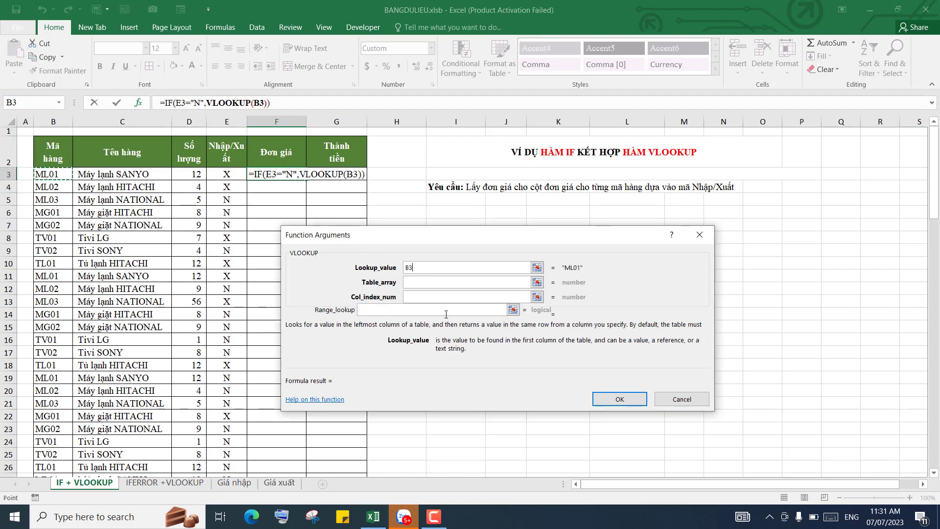
pyautogui.click(426, 283)
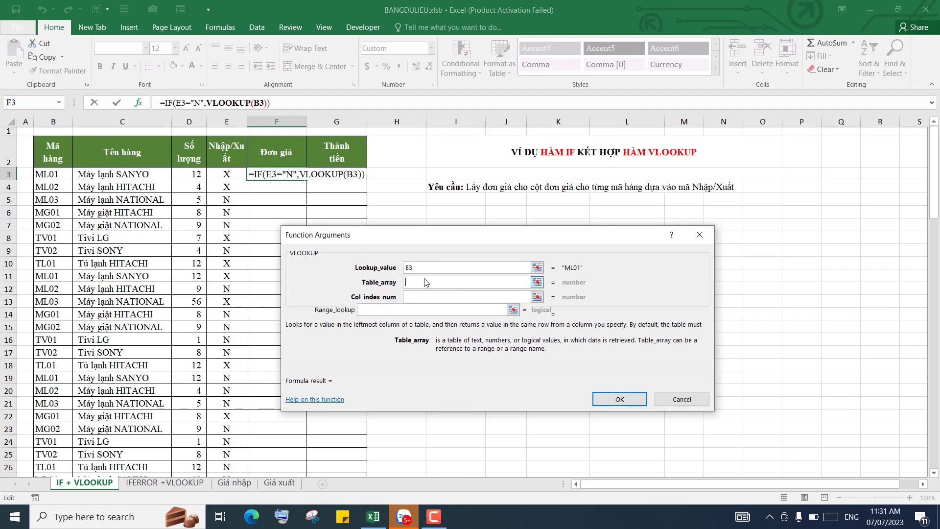
pyautogui.click(234, 482)
pyautogui.moveTo(54, 175); pyautogui.dragTo(245, 325)
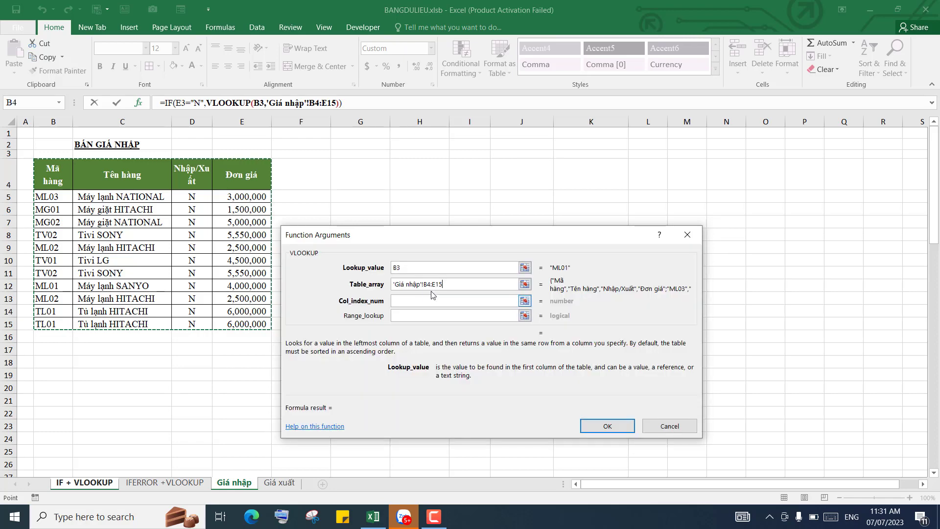
pyautogui.press('F4')
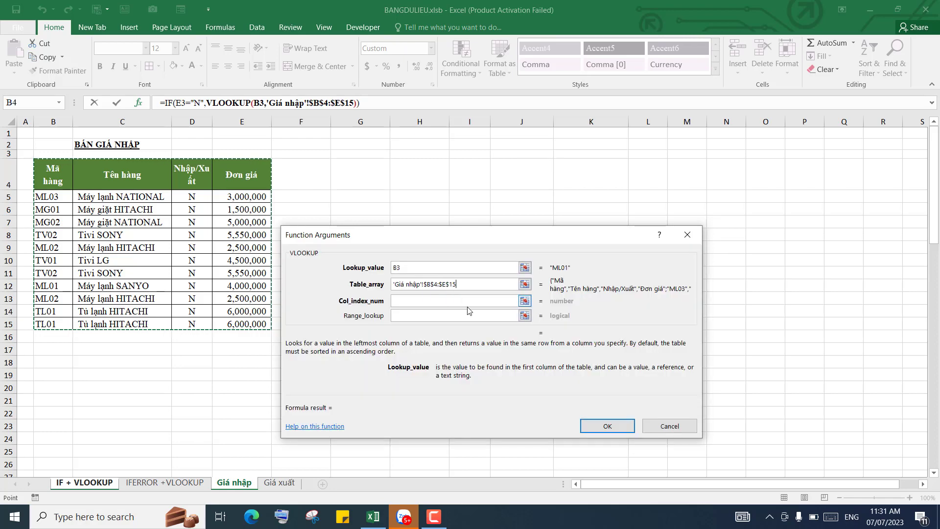
pyautogui.click(466, 300)
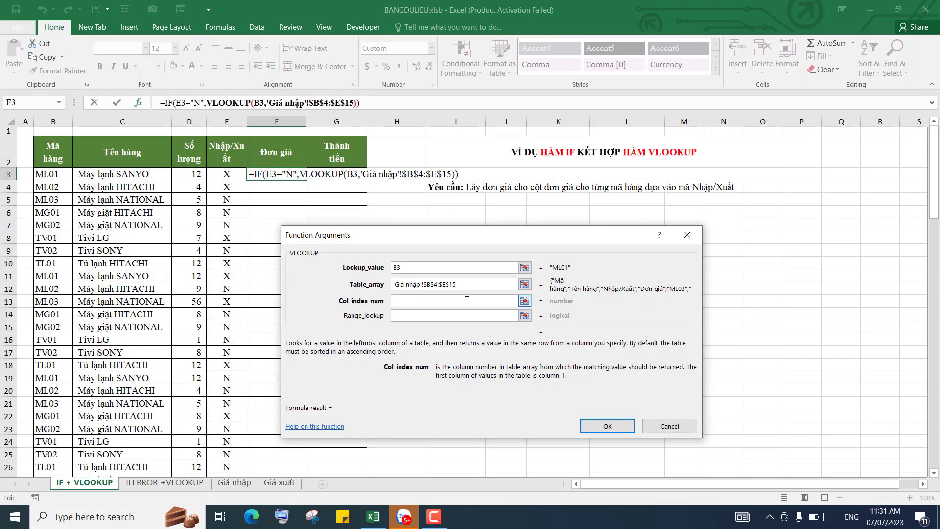
pyautogui.write('4')
pyautogui.click(467, 316)
pyautogui.write('0')
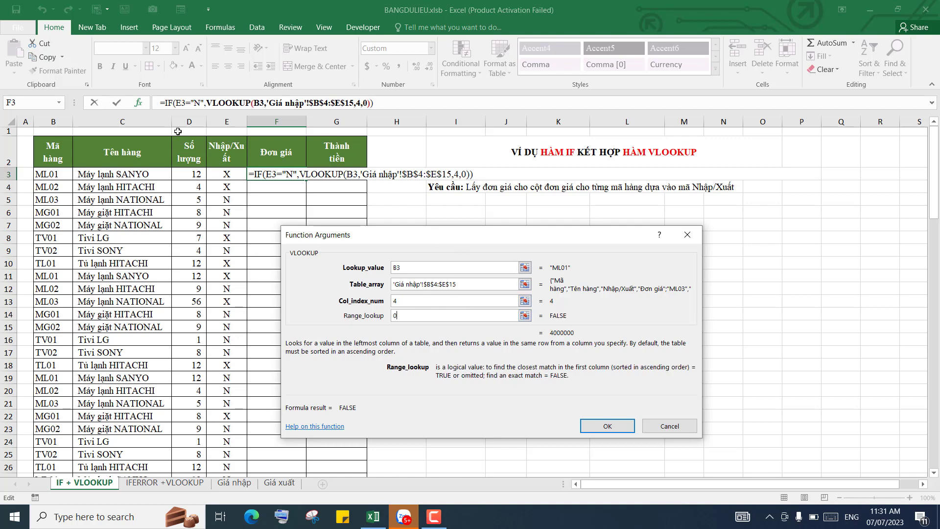
pyautogui.click(171, 107)
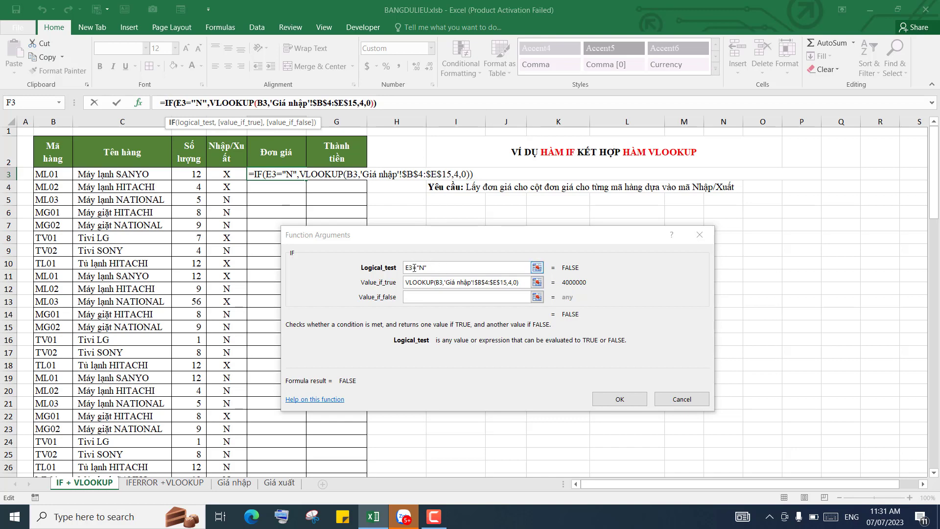
# Nest a second VLOOKUP as the IF's false value, using B3 as lookup value
pyautogui.click(423, 299)
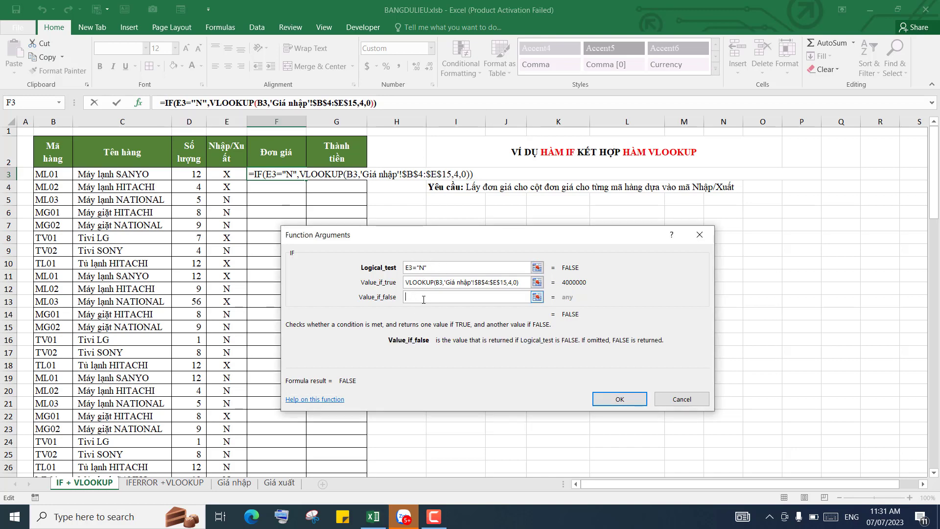
pyautogui.hotkey('shift', 'Tab')
pyautogui.hotkey('shift', 'Tab')
pyautogui.press('Tab')
pyautogui.press('Tab')
pyautogui.click(59, 103)
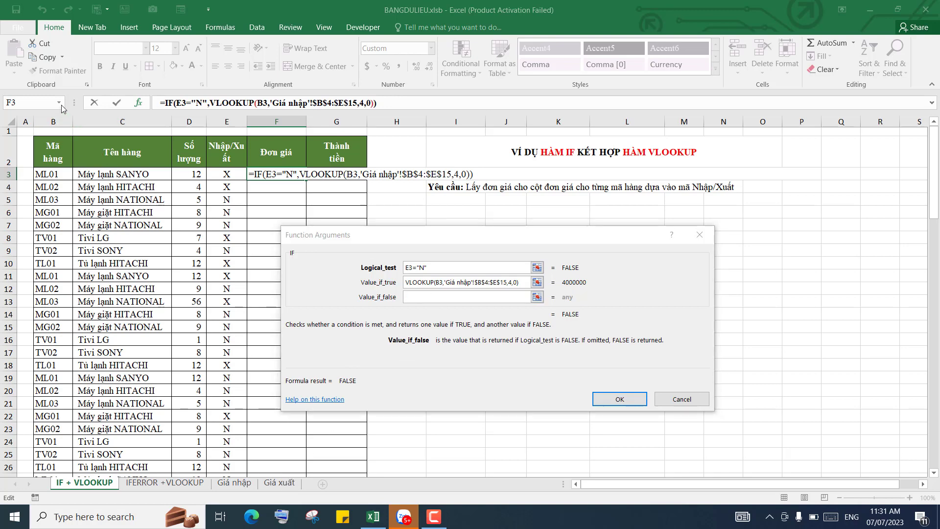
pyautogui.click(42, 115)
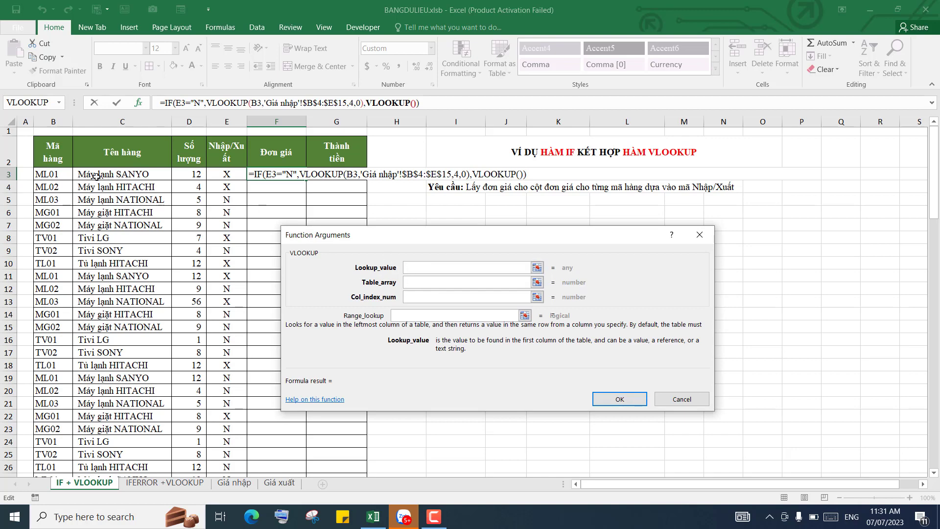
pyautogui.click(54, 175)
pyautogui.click(424, 283)
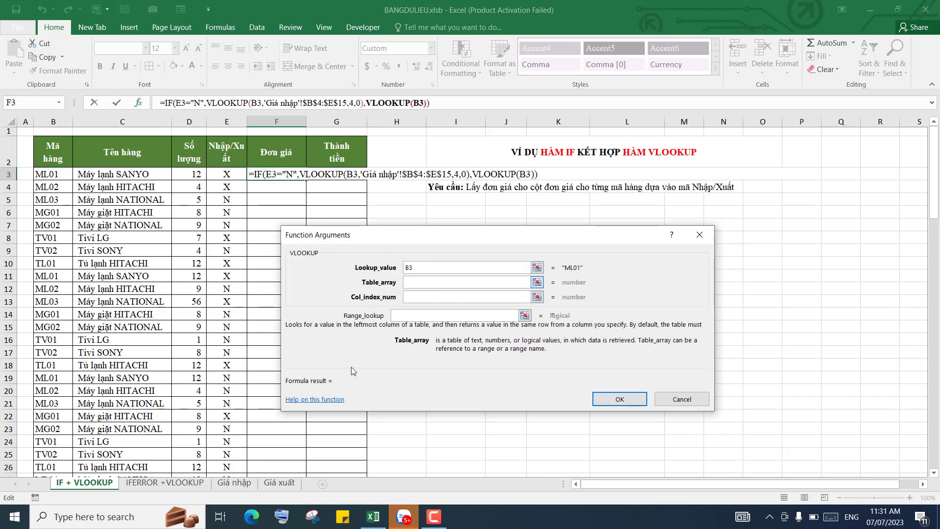
# Give it the range 'Giá xuất'!$B$4:$E$13, column 4 and match 0, and confirm
pyautogui.click(279, 483)
pyautogui.click(53, 189)
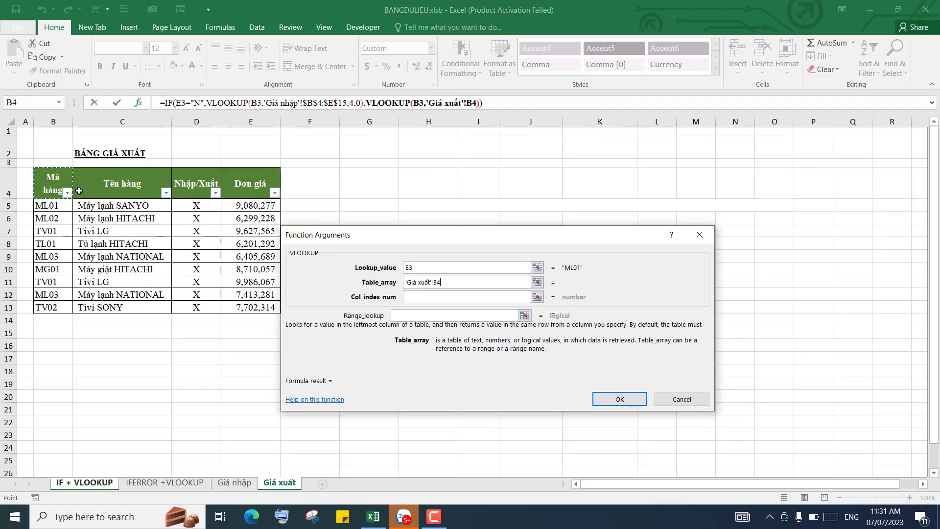
pyautogui.moveTo(79, 190); pyautogui.dragTo(265, 307)
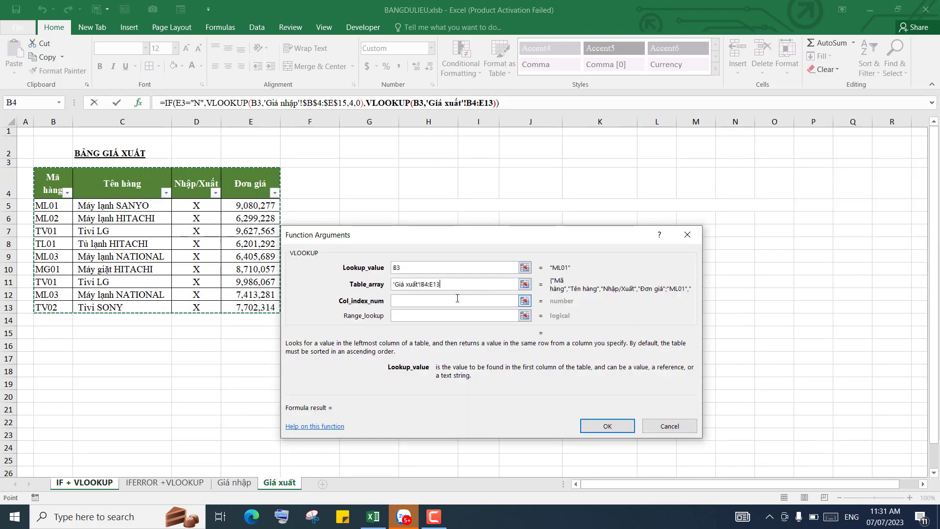
pyautogui.press('F4')
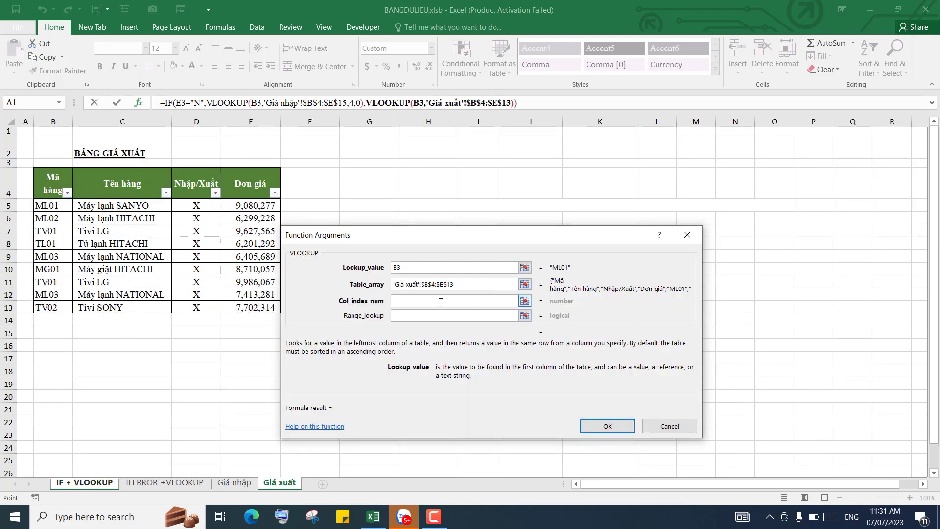
pyautogui.click(440, 302)
pyautogui.write('4')
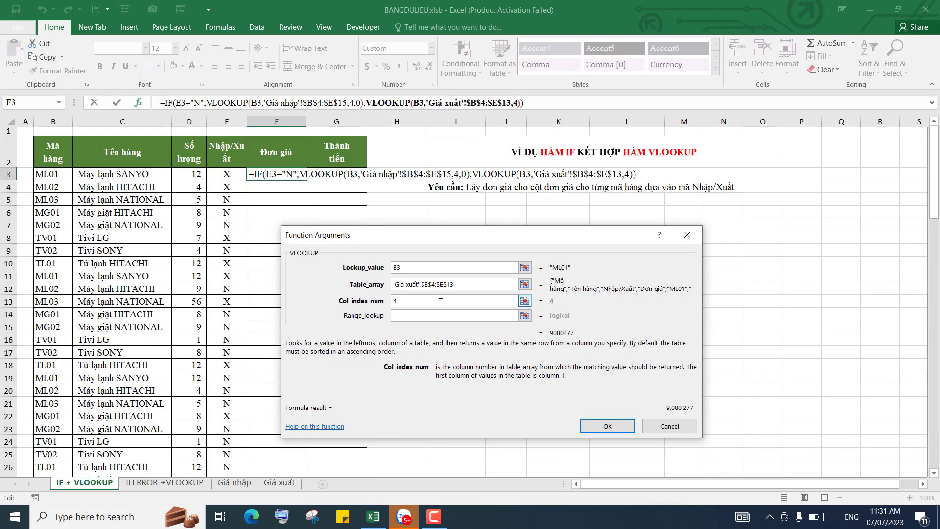
pyautogui.click(444, 316)
pyautogui.write('0')
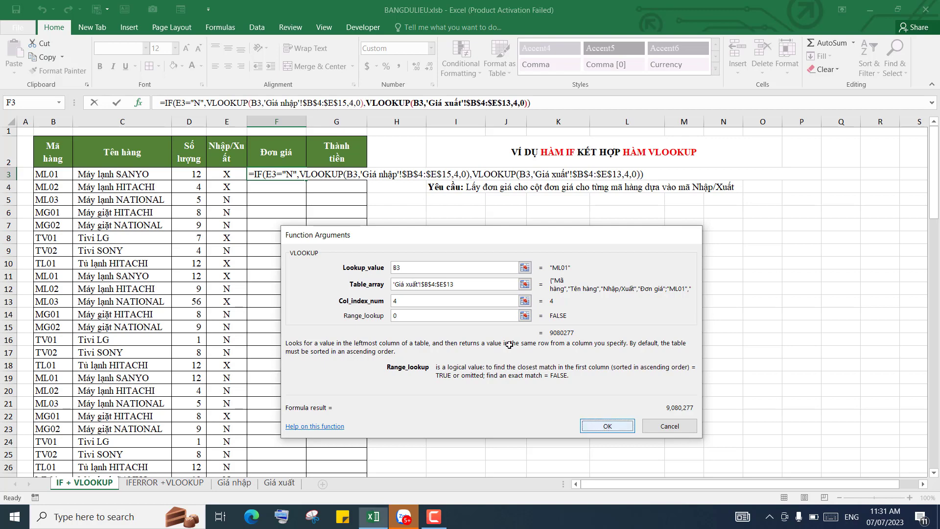
pyautogui.click(607, 425)
# Fill F3's formula down to row 98 and check the copies in F4 through F6
pyautogui.moveTo(308, 183)
pyautogui.mouseDown()
pyautogui.moveTo(275, 509)
pyautogui.moveTo(278, 457)
pyautogui.mouseUp()
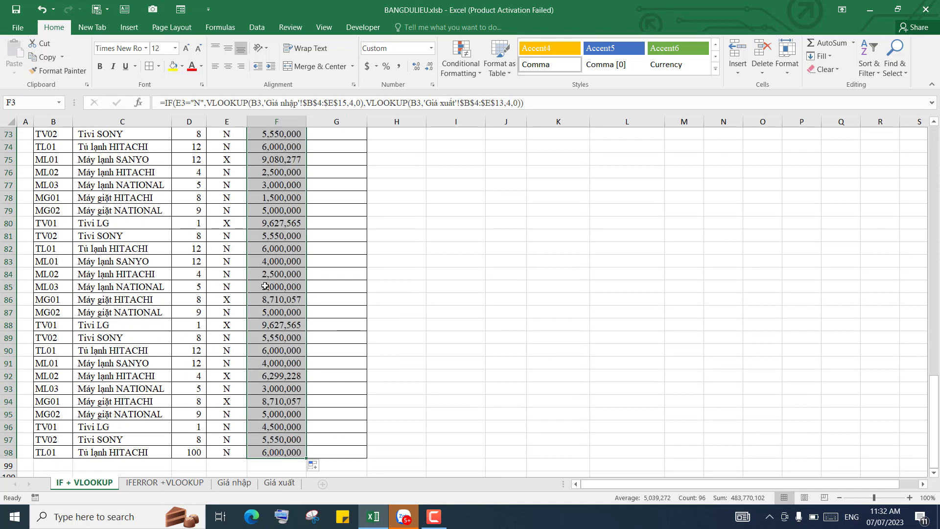
pyautogui.scroll(12, 251, 266)
pyautogui.scroll(12, 252, 267)
pyautogui.click(228, 200)
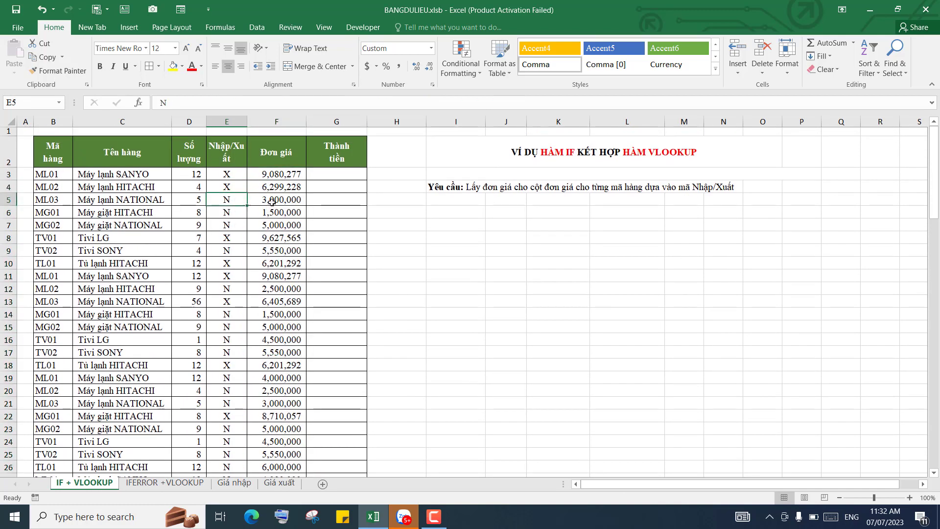
pyautogui.moveTo(272, 202); pyautogui.dragTo(276, 212)
pyautogui.click(226, 186)
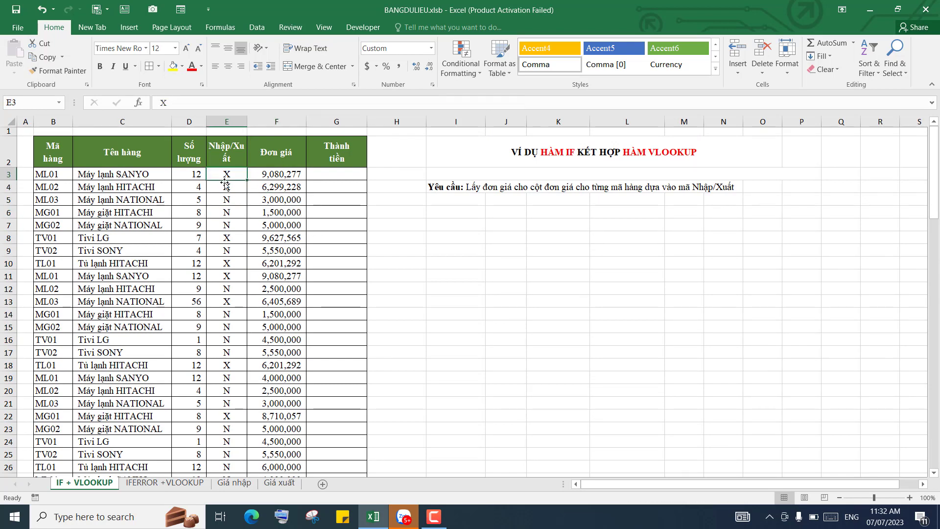
pyautogui.click(263, 185)
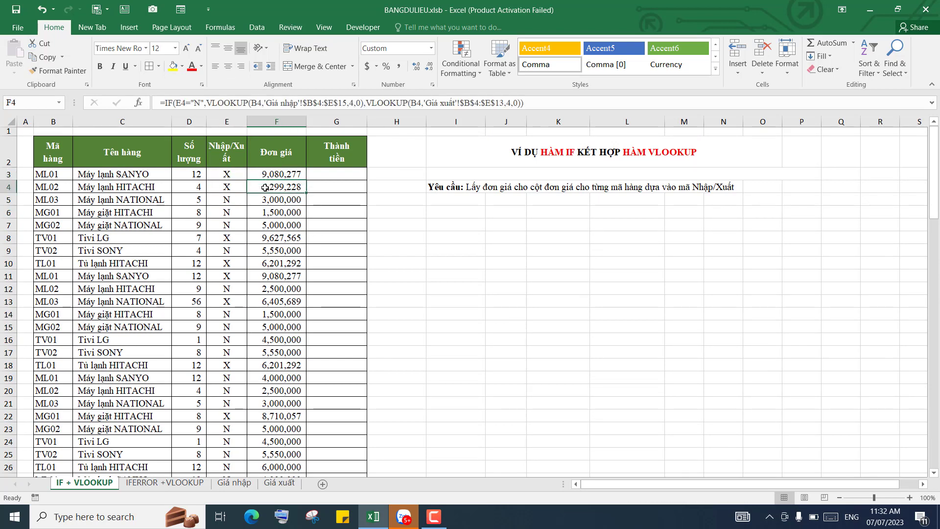
# Compare the results with the Giá xuất and Giá nhập tables, then review F3's formula
pyautogui.click(279, 482)
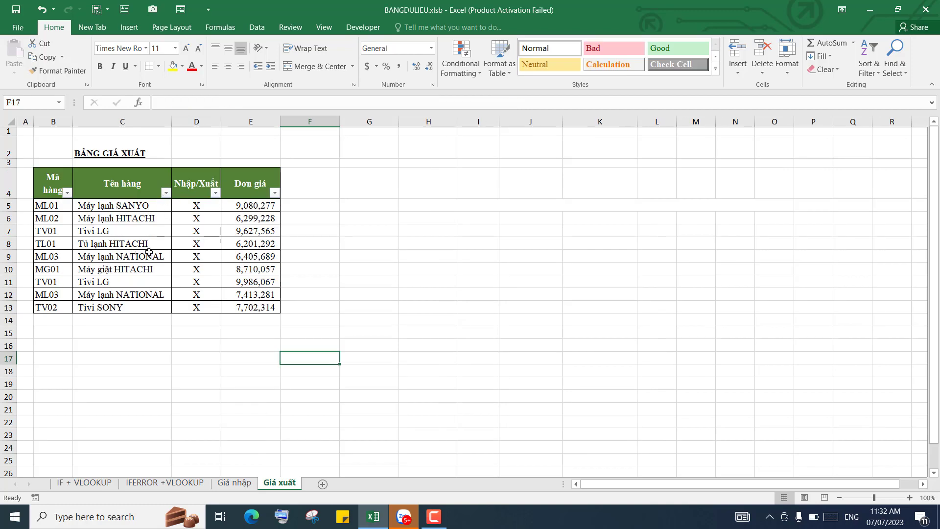
pyautogui.click(203, 207)
pyautogui.click(197, 268)
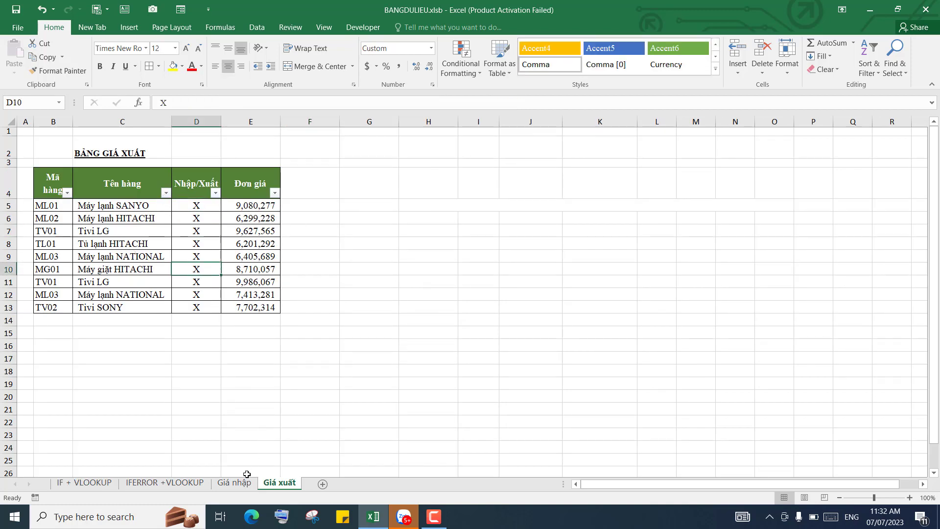
pyautogui.click(234, 482)
pyautogui.click(192, 209)
pyautogui.click(192, 222)
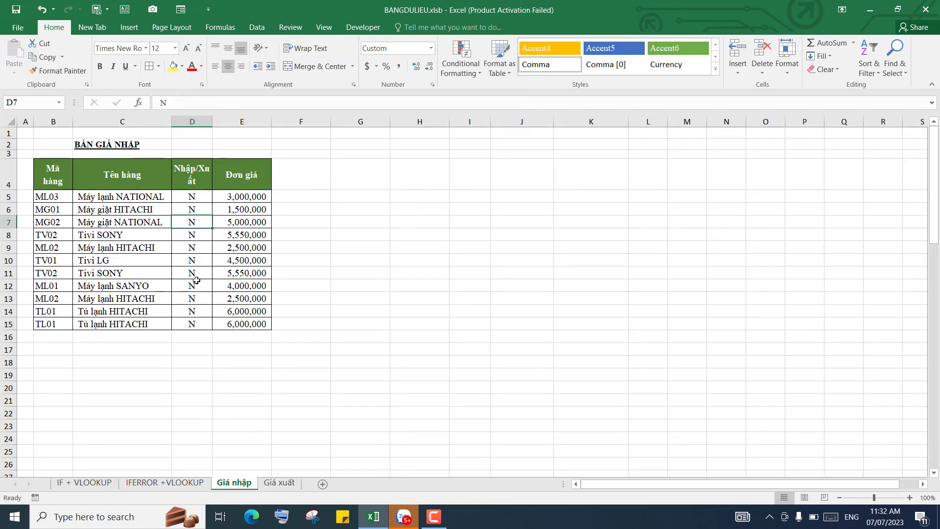
pyautogui.click(195, 285)
pyautogui.click(95, 483)
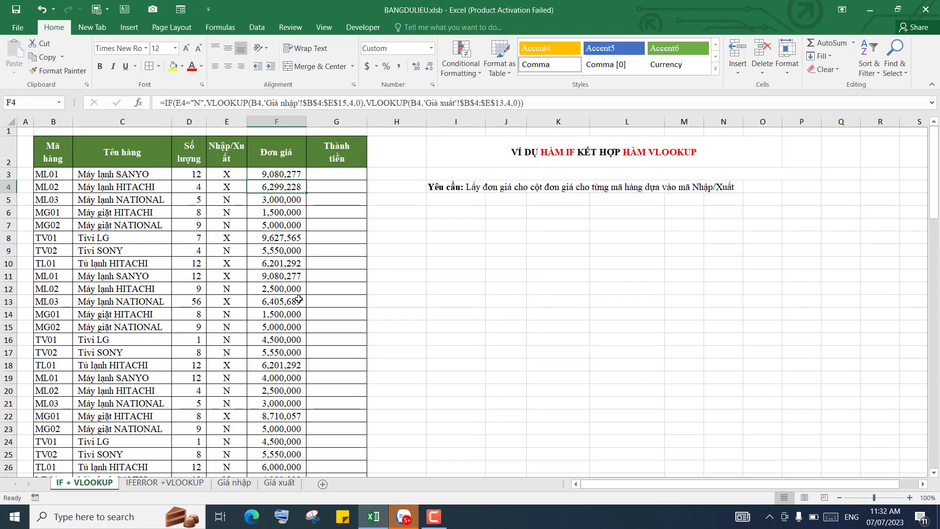
pyautogui.click(277, 174)
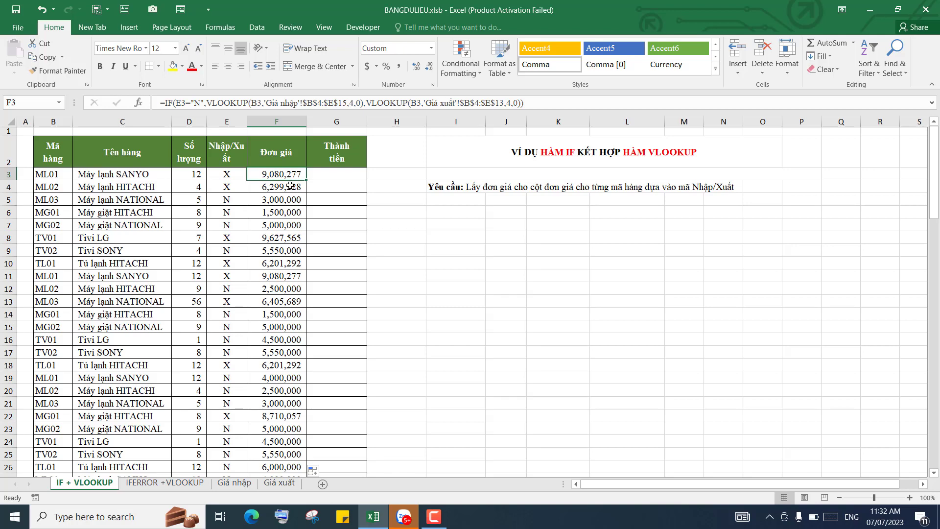
# Clear all Đơn giá values from F3 down to the bottom of column F
pyautogui.moveTo(286, 199); pyautogui.dragTo(285, 225)
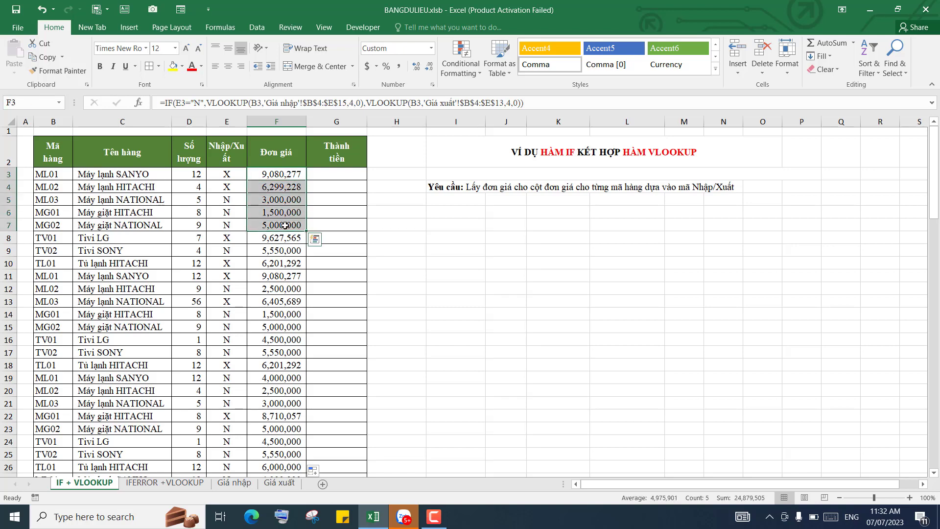
pyautogui.hotkey('ctrl', 'shift', 'Down')
pyautogui.press('Delete')
pyautogui.scroll(10, 284, 225)
pyautogui.scroll(1, 284, 206)
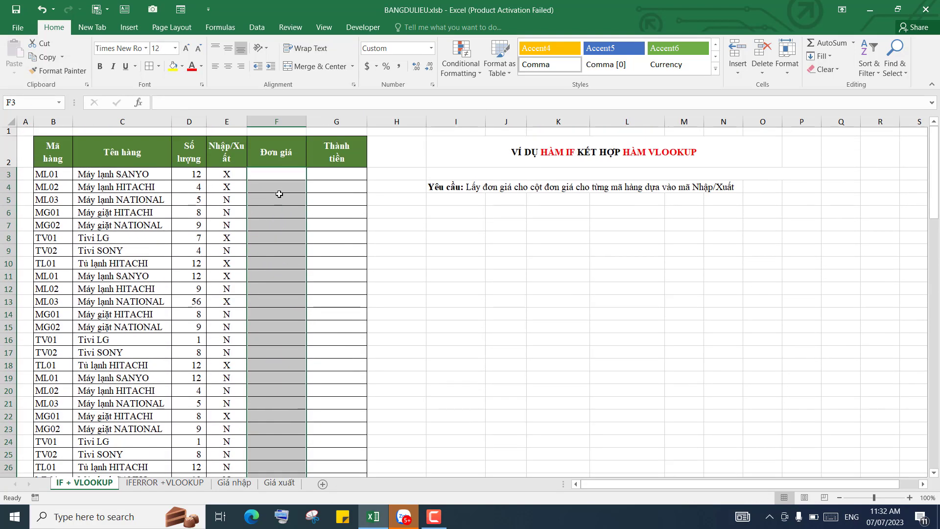
# Start an IF formula in F3 with the condition E3="N"
pyautogui.click(284, 175)
pyautogui.write('=')
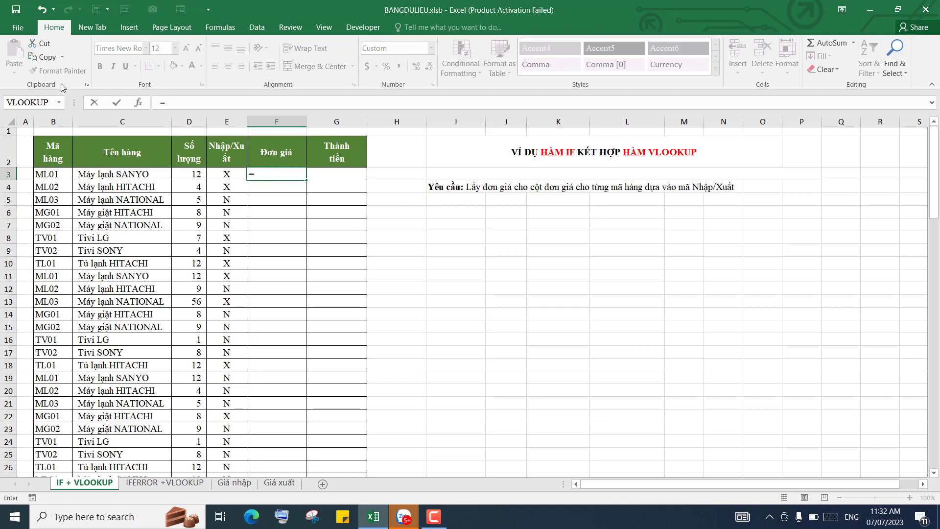
pyautogui.click(58, 104)
pyautogui.click(27, 128)
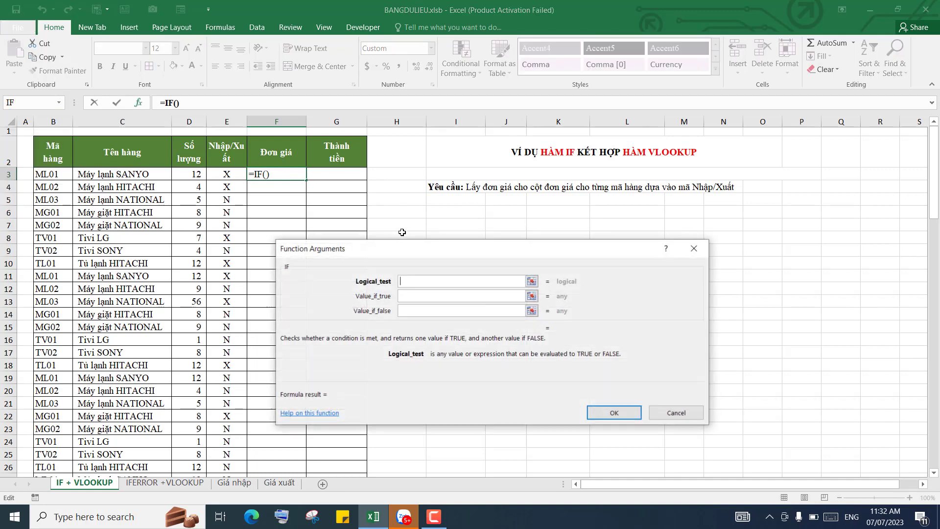
pyautogui.click(221, 175)
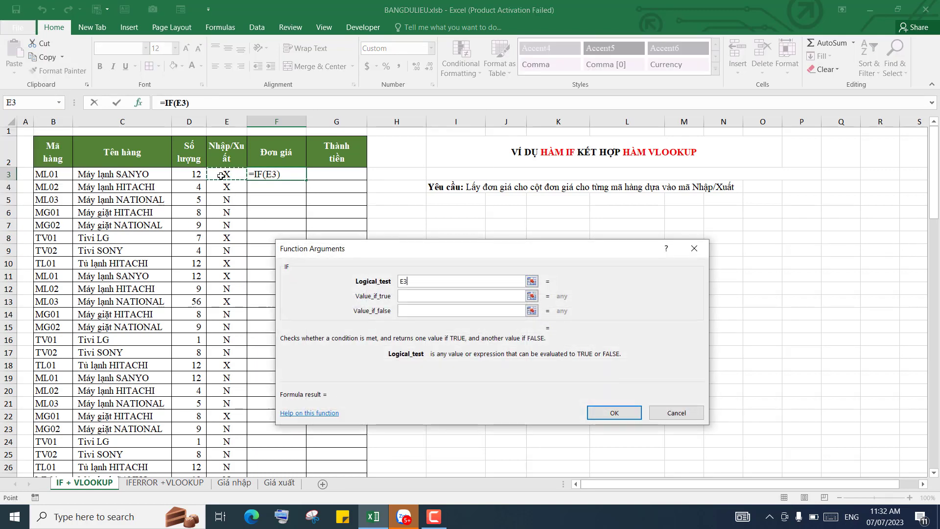
pyautogui.write('="')
pyautogui.write('N"')
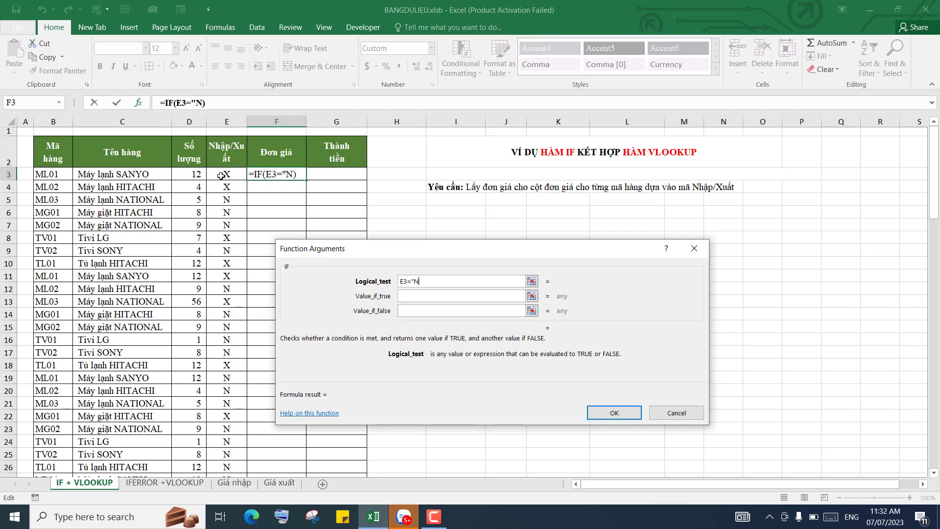
pyautogui.click(441, 292)
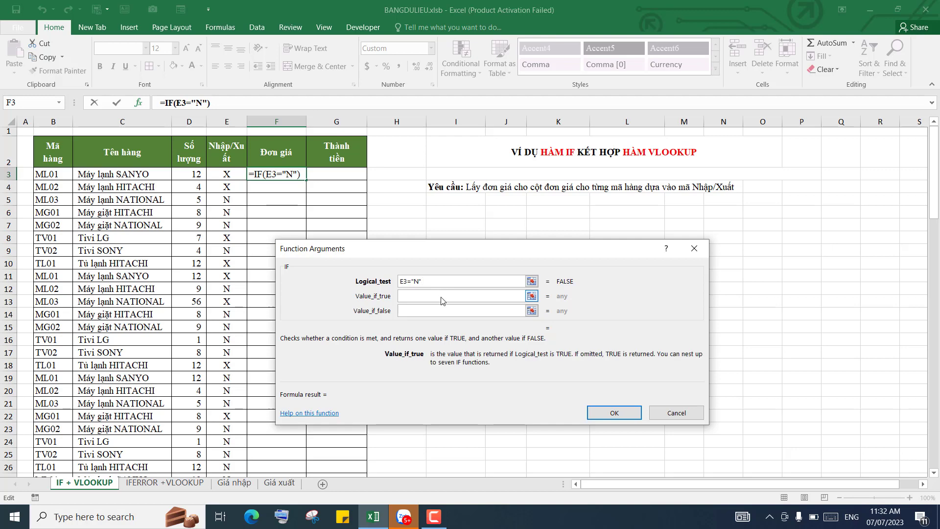
# Set the true result to VLOOKUP(B3,'Giá nhập'!$B$4:$E$15,4,0) and begin a second VLOOKUP for false
pyautogui.click(59, 103)
pyautogui.click(22, 124)
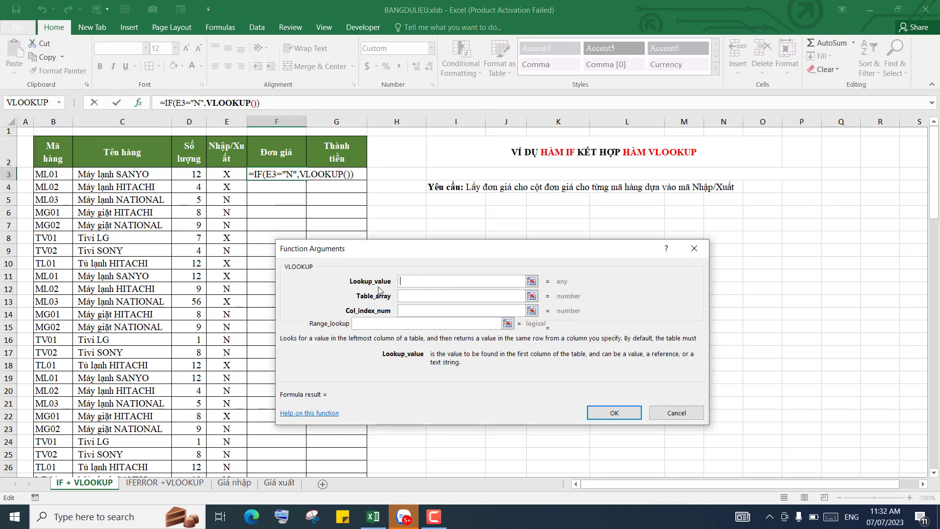
pyautogui.click(52, 174)
pyautogui.press('Tab')
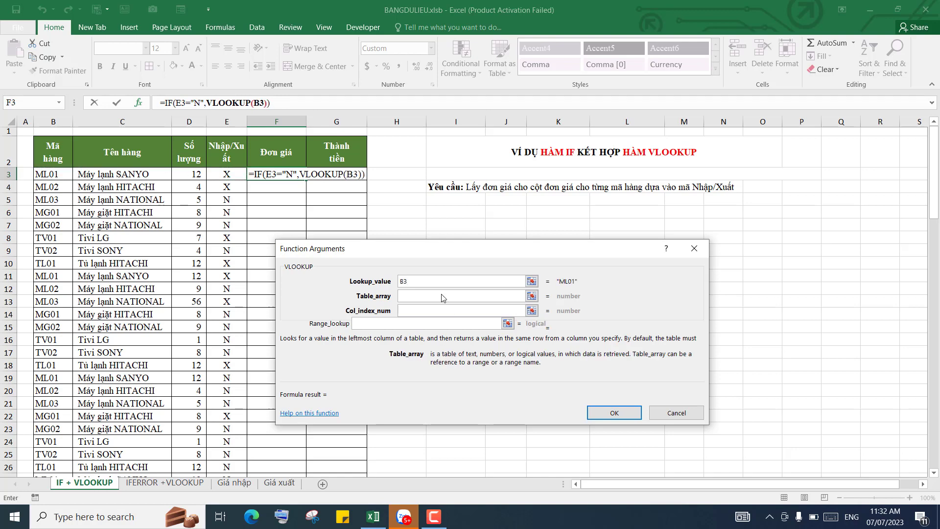
pyautogui.click(235, 482)
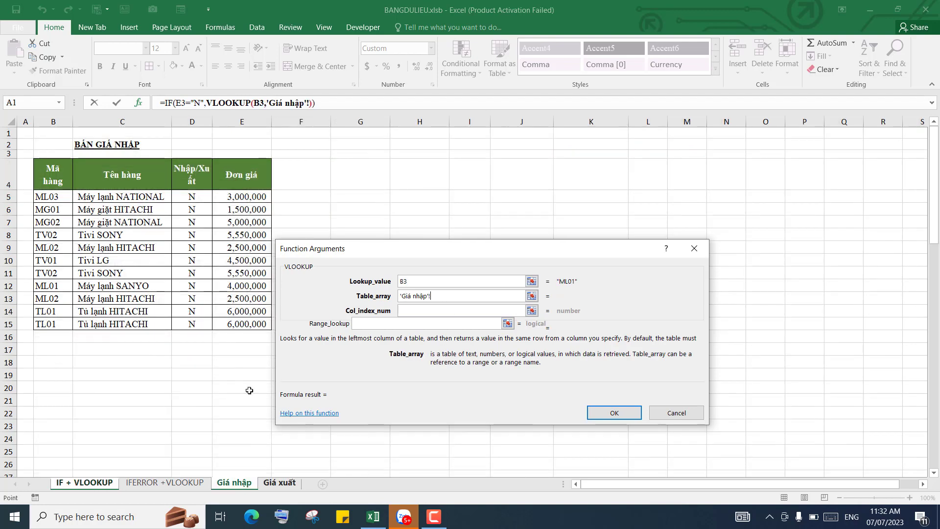
pyautogui.moveTo(54, 172); pyautogui.dragTo(267, 324)
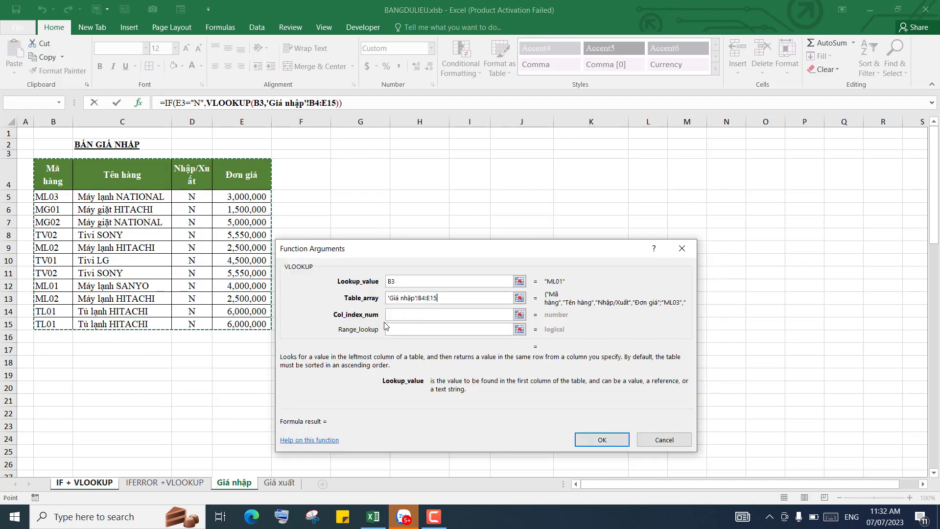
pyautogui.press('F4')
pyautogui.click(425, 315)
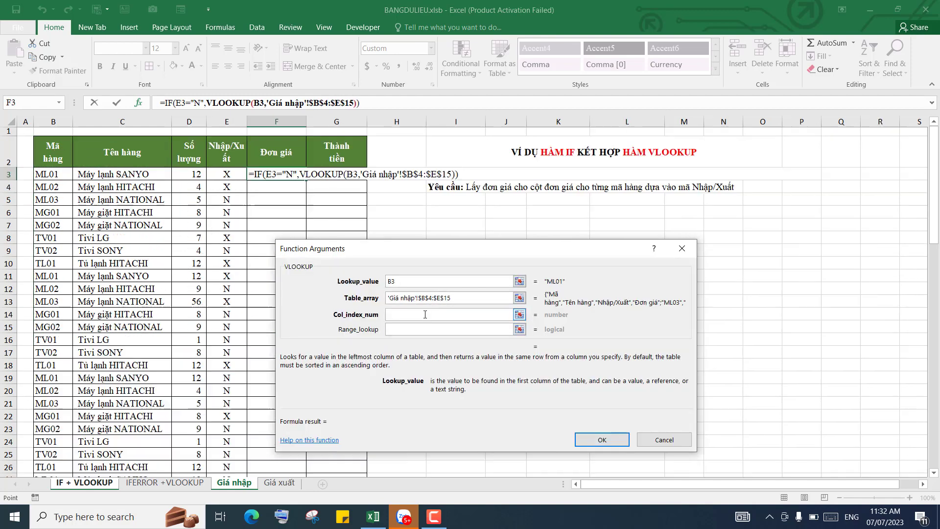
pyautogui.write('4')
pyautogui.click(430, 329)
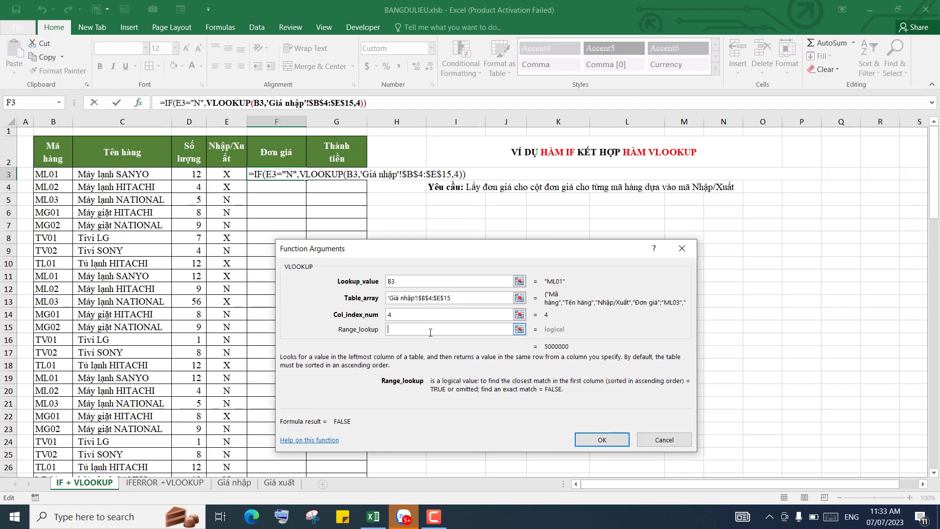
pyautogui.write(',0')
pyautogui.click(172, 103)
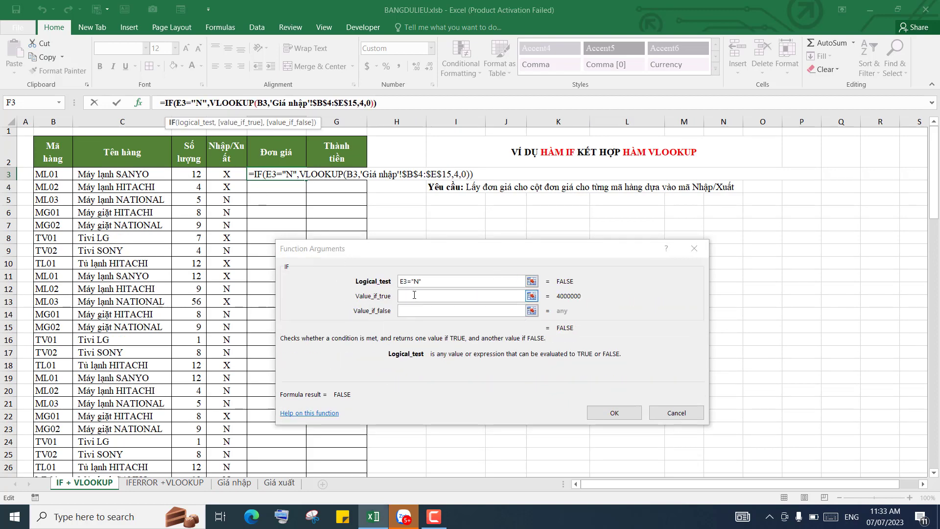
pyautogui.click(413, 312)
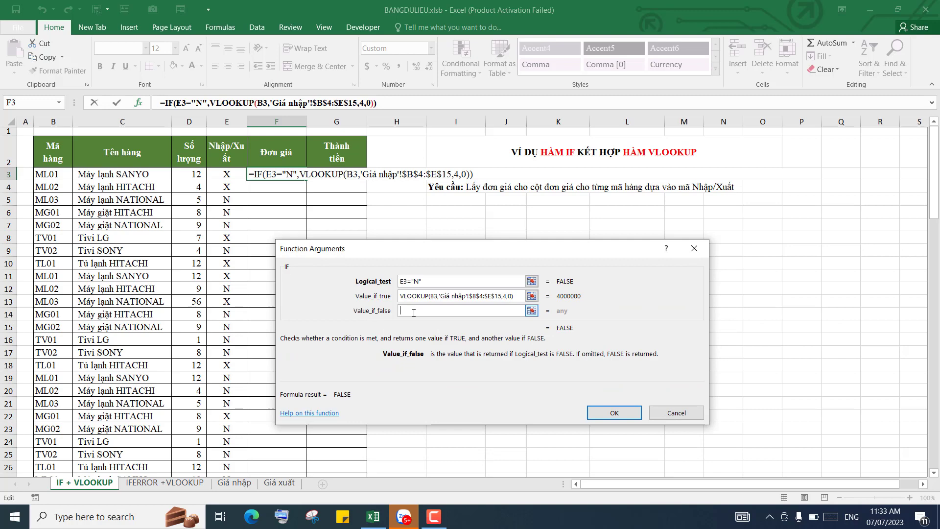
pyautogui.click(58, 102)
# Make the false result VLOOKUP(B3,'Giá xuất'!$B$4:$E$13,4,0) and confirm, giving 9,080,277
pyautogui.click(39, 112)
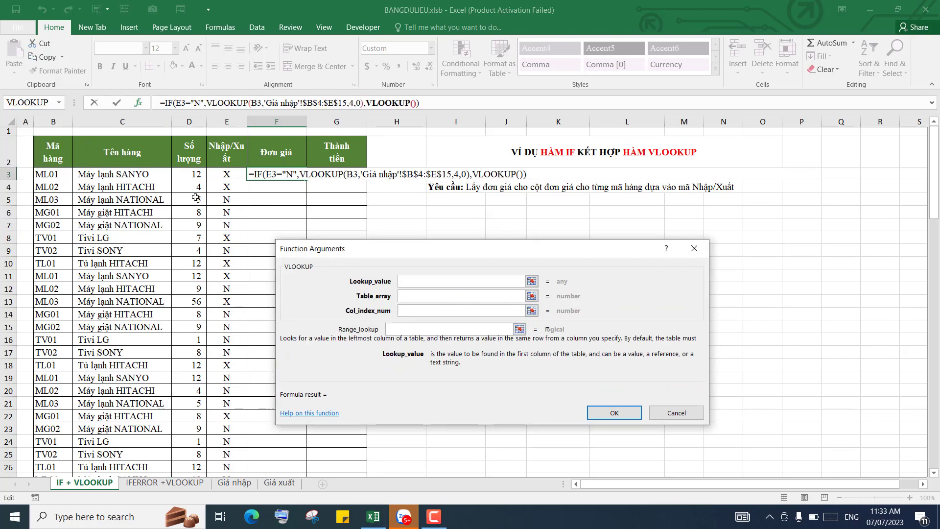
pyautogui.click(47, 174)
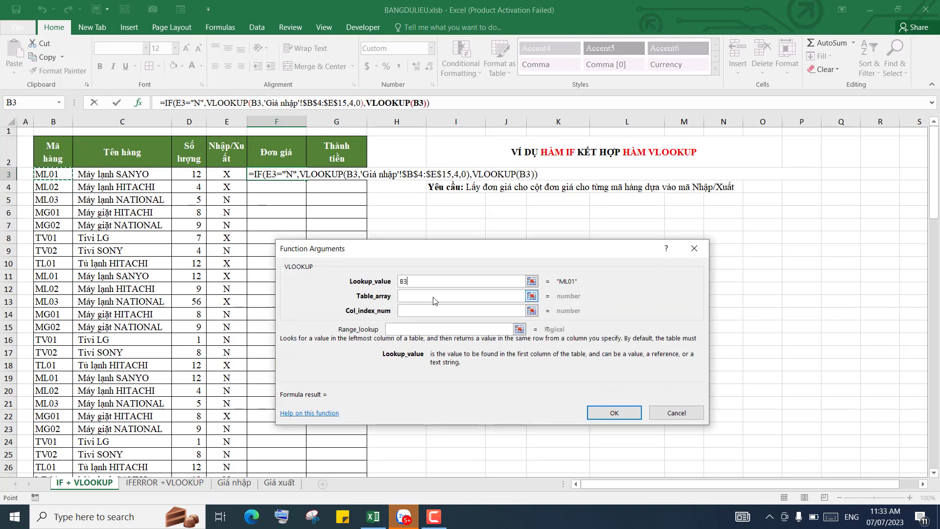
pyautogui.press('Tab')
pyautogui.click(277, 482)
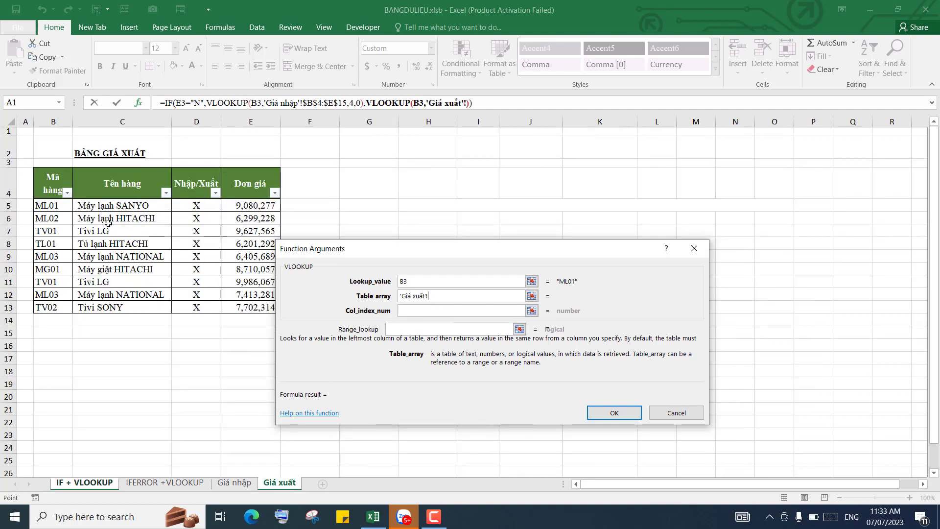
pyautogui.moveTo(47, 177)
pyautogui.mouseDown()
pyautogui.moveTo(242, 275)
pyautogui.moveTo(252, 308)
pyautogui.mouseUp()
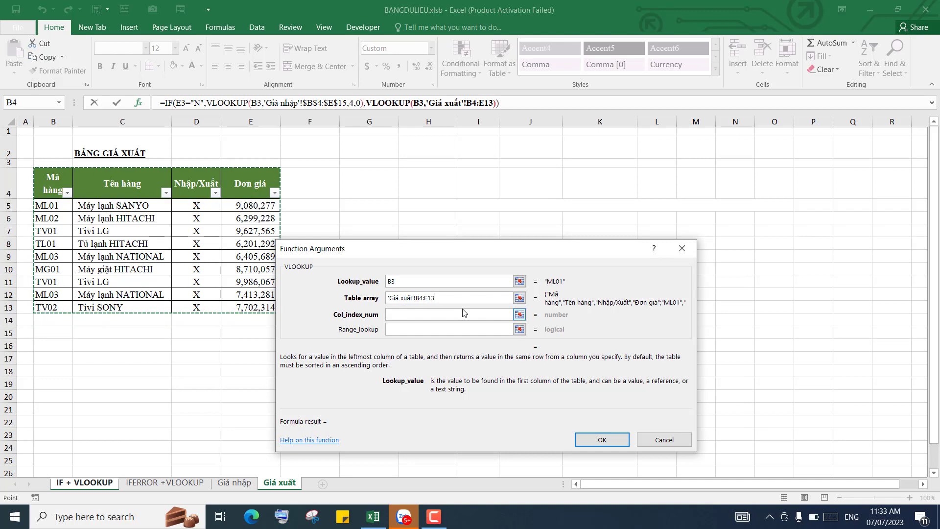
pyautogui.press('F4')
pyautogui.click(440, 315)
pyautogui.write('4')
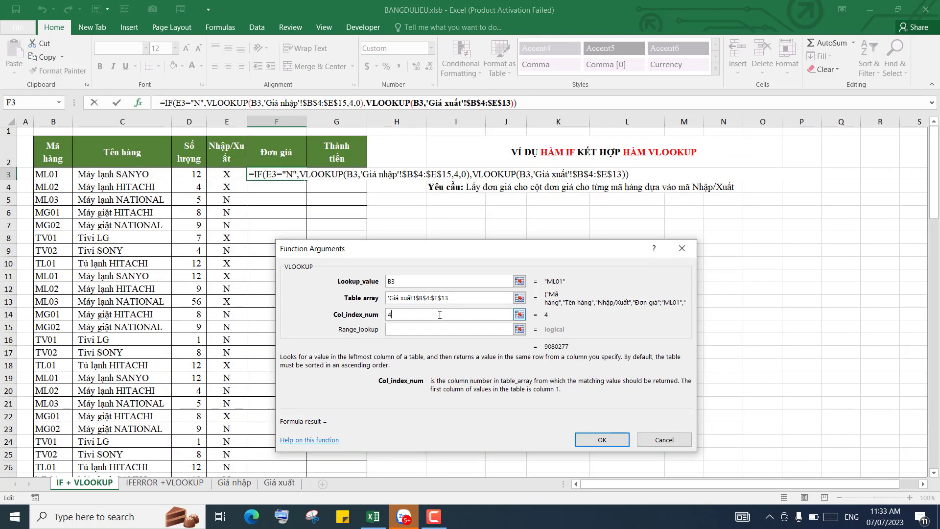
pyautogui.click(449, 328)
pyautogui.write('0')
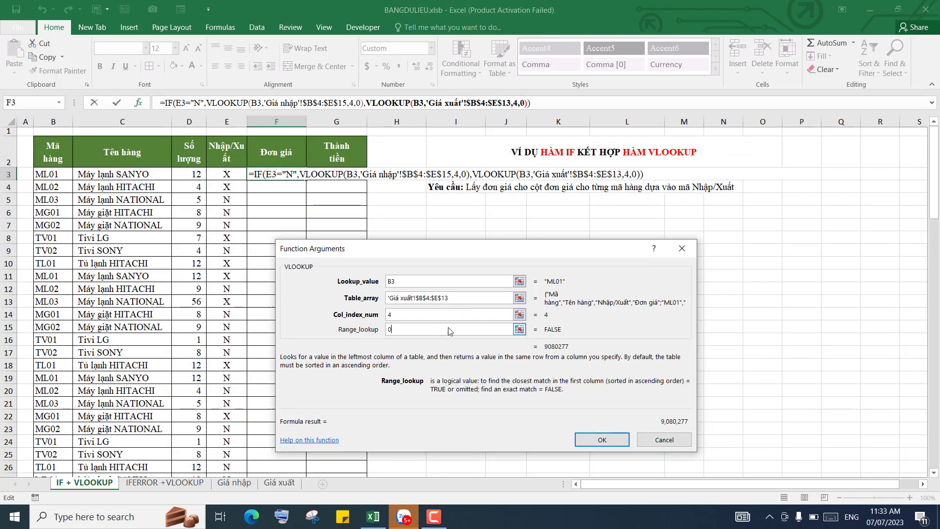
pyautogui.press('Return')
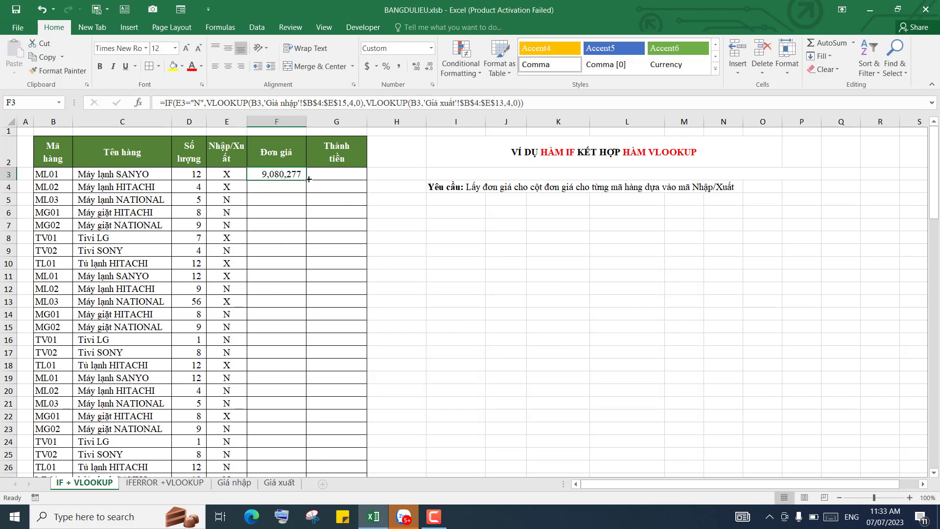
# Fill F3's price formula down the Đơn giá column and spot-check the formulas in F6 and F9
pyautogui.doubleClick(309, 179)
pyautogui.scroll(-9, 297, 230)
pyautogui.scroll(-9, 297, 230)
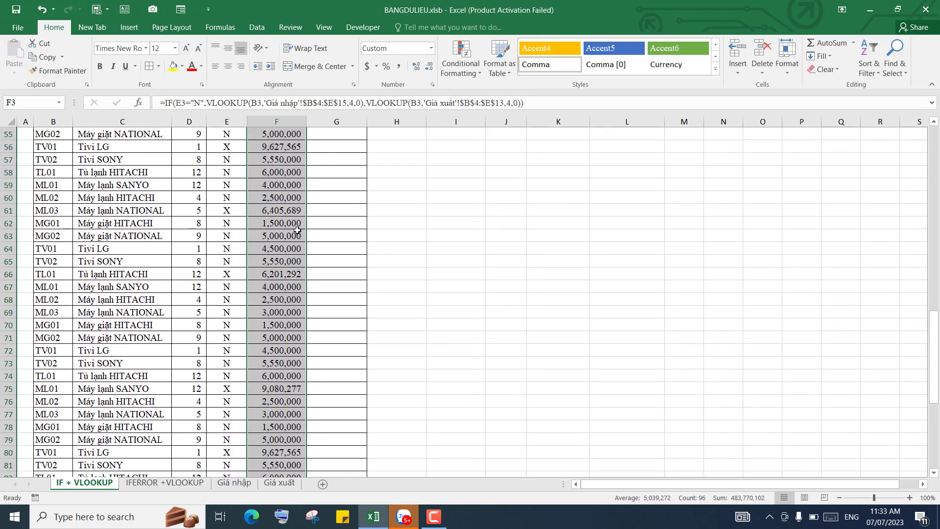
pyautogui.scroll(-10, 297, 230)
pyautogui.scroll(-3, 297, 230)
pyautogui.scroll(7, 280, 206)
pyautogui.scroll(10, 280, 207)
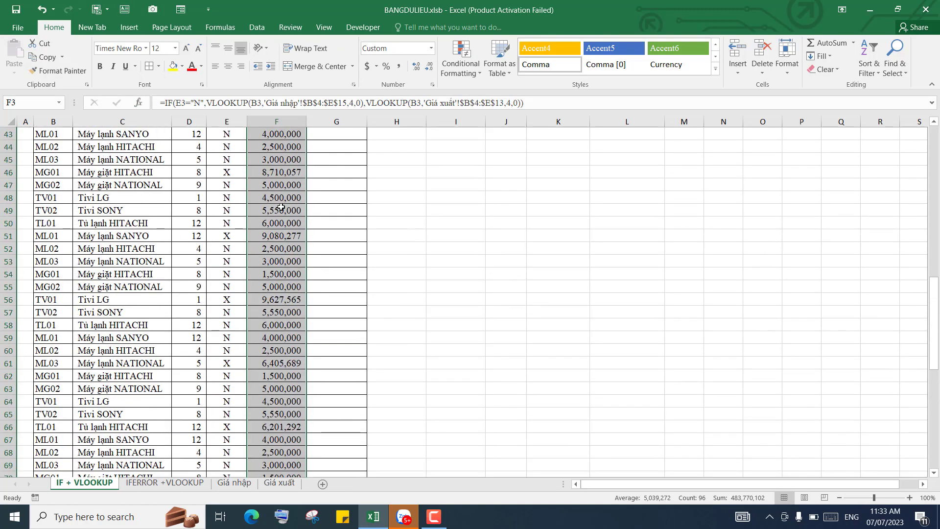
pyautogui.scroll(9, 281, 206)
pyautogui.scroll(5, 281, 207)
pyautogui.press('Down')
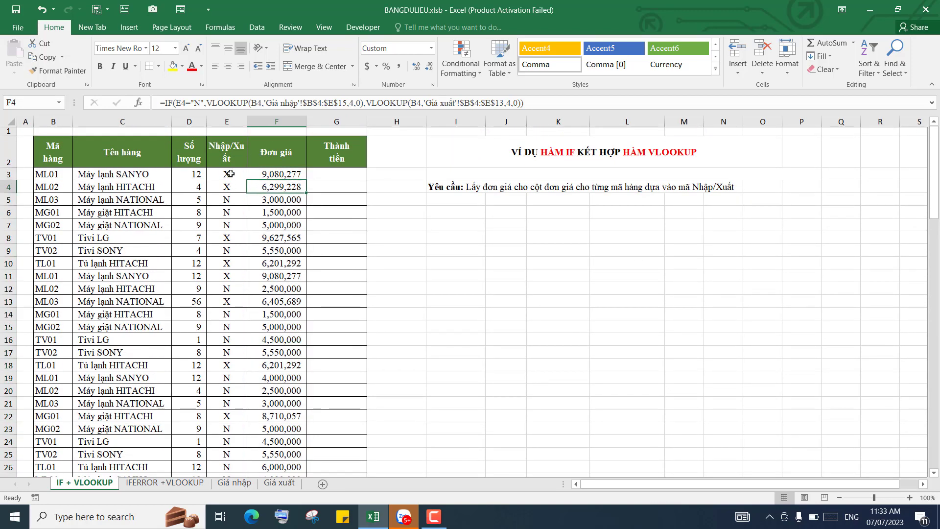
pyautogui.click(230, 173)
pyautogui.click(284, 209)
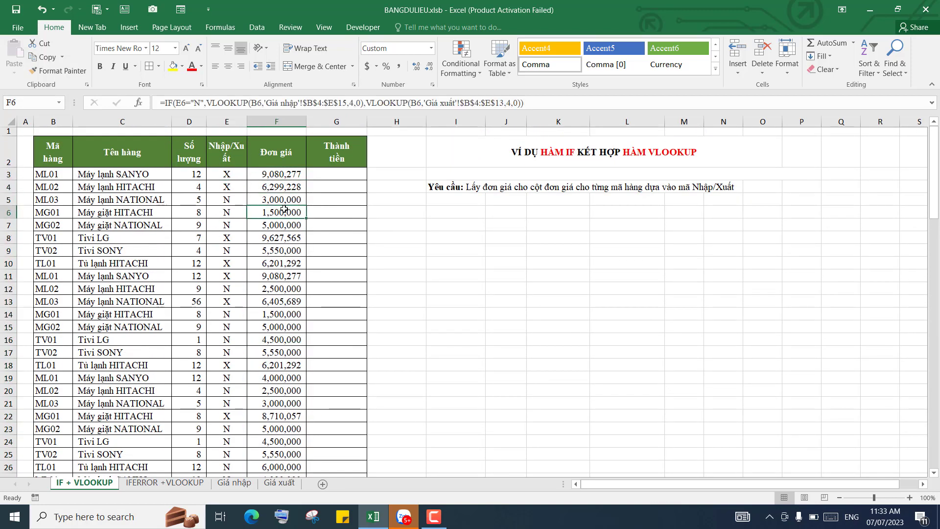
pyautogui.click(287, 247)
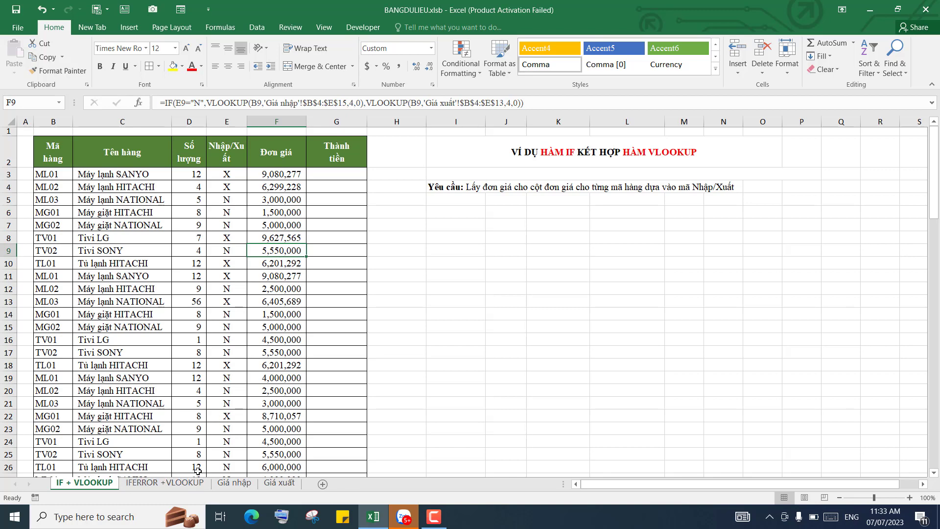
# Switch to the IFERROR +VLOOKUP sheet and locate the empty Đơn giá cells from I8
pyautogui.click(168, 485)
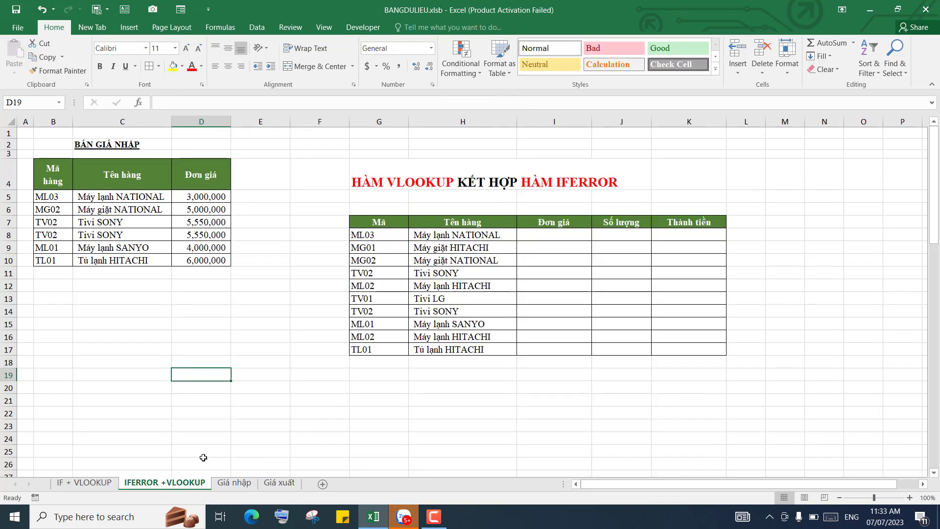
pyautogui.click(270, 321)
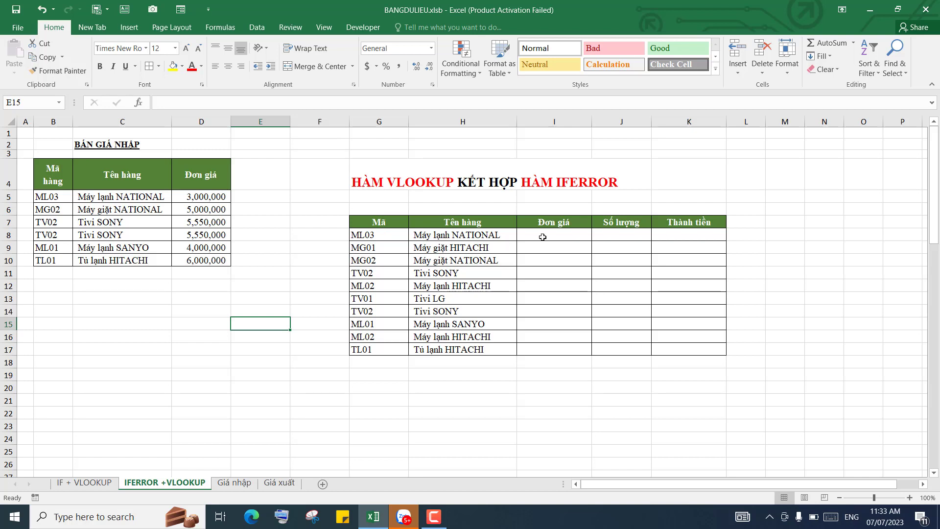
pyautogui.click(525, 236)
pyautogui.click(568, 273)
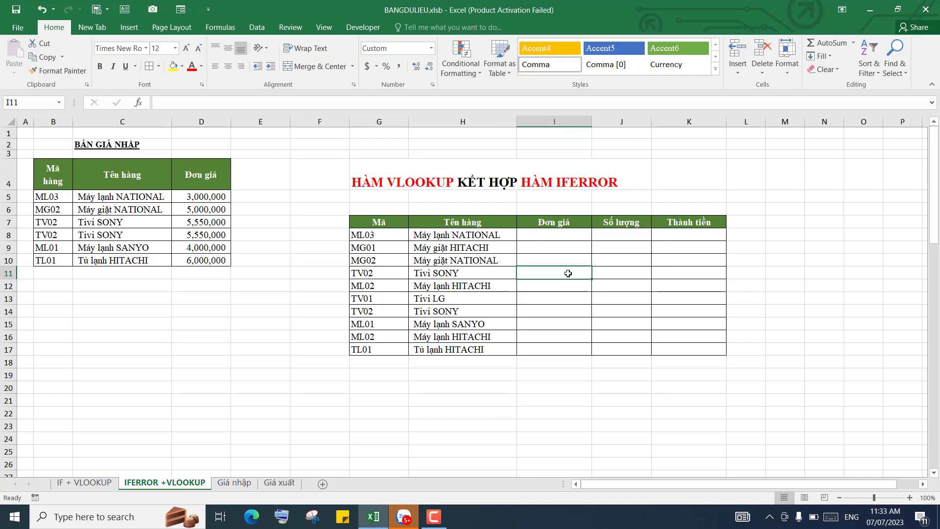
# Enter =VLOOKUP(G8,$B$4:$D$10,3,0) in I8, returning 3,000,000 for ML03
pyautogui.click(553, 240)
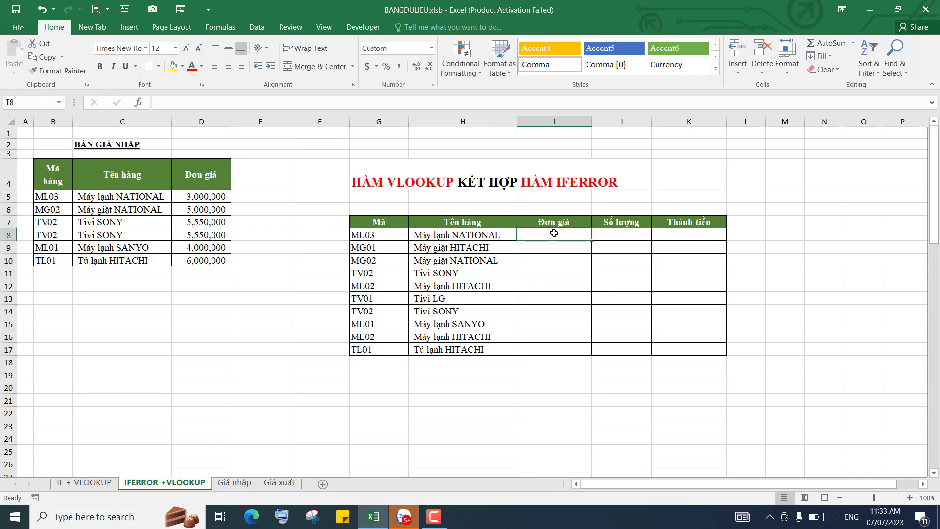
pyautogui.write('=')
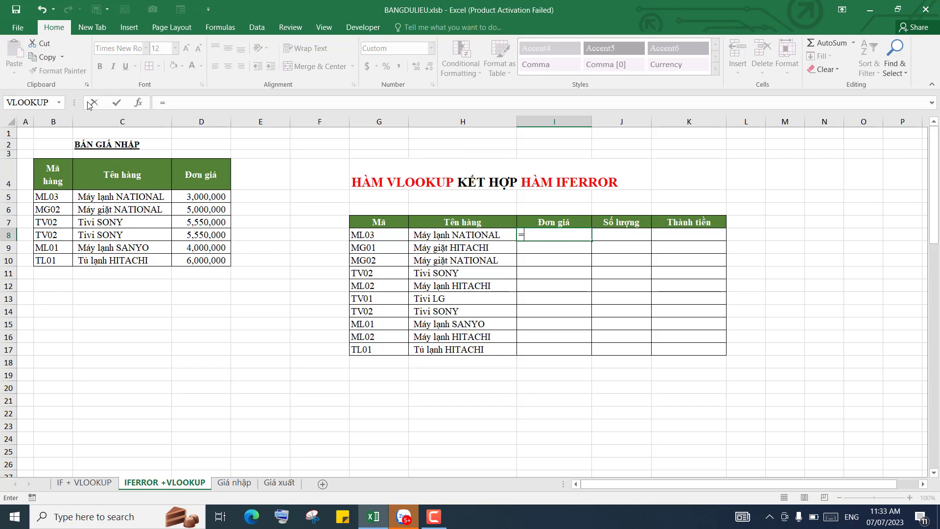
pyautogui.click(60, 102)
pyautogui.click(46, 113)
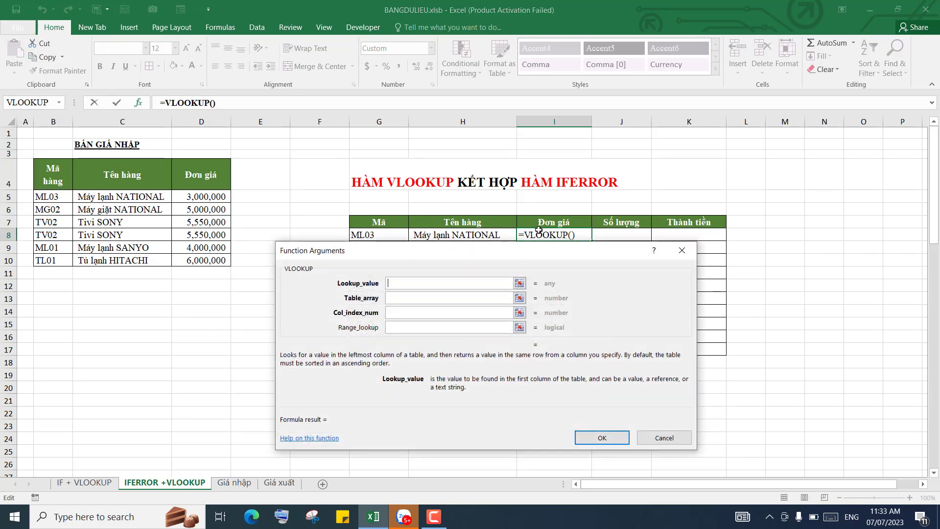
pyautogui.moveTo(542, 275); pyautogui.dragTo(633, 295)
pyautogui.click(387, 235)
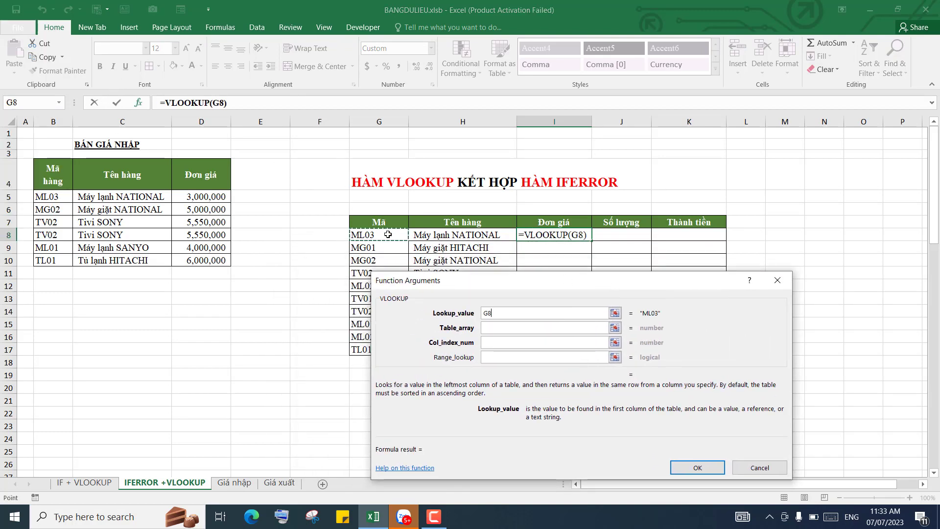
pyautogui.click(495, 329)
pyautogui.moveTo(44, 170); pyautogui.dragTo(191, 260)
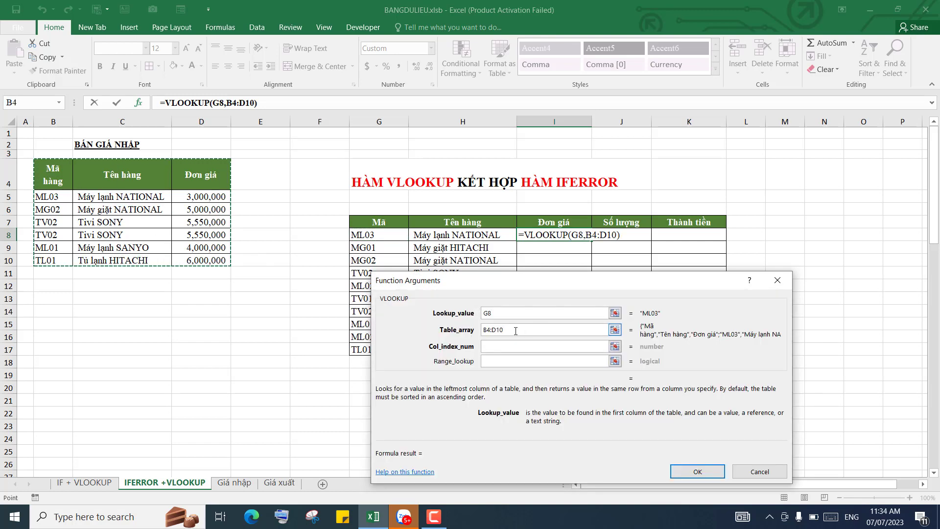
pyautogui.press('F4')
pyautogui.click(507, 346)
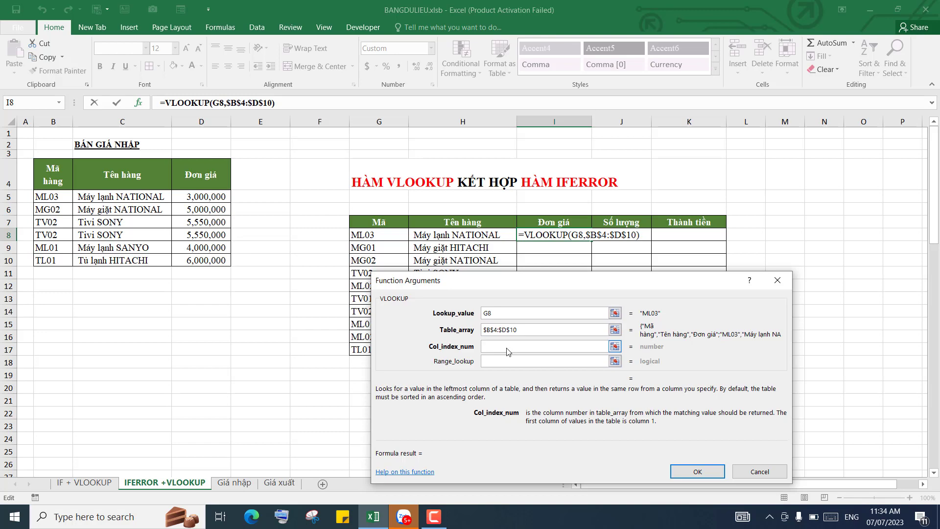
pyautogui.write('3')
pyautogui.click(509, 361)
pyautogui.write('0')
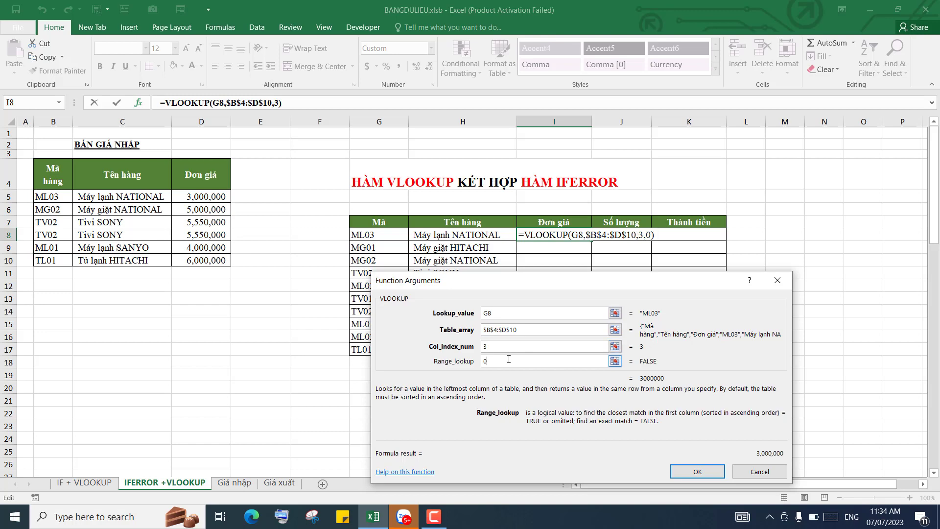
pyautogui.press('Return')
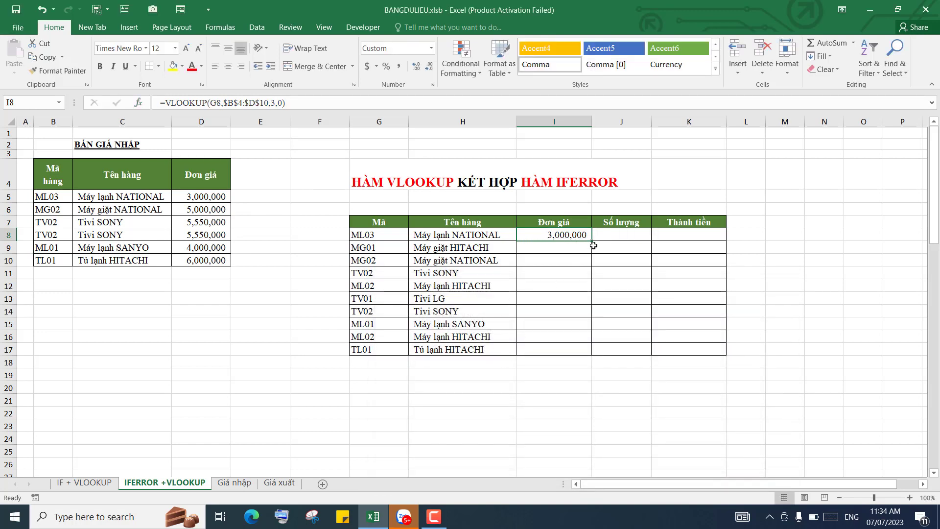
# Copy I8's lookup down to I17 and check the #N/A results in I9, I12, I13 and I16
pyautogui.moveTo(593, 242); pyautogui.dragTo(595, 353)
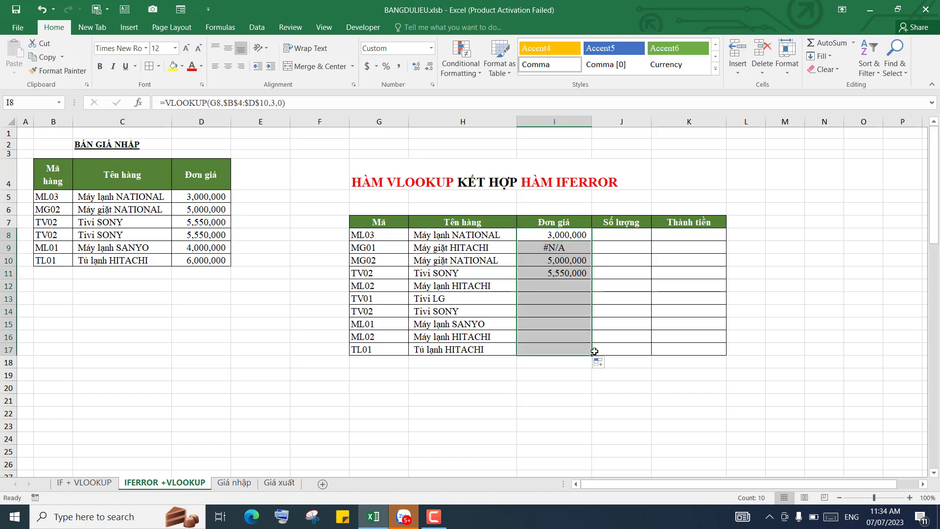
pyautogui.click(551, 382)
pyautogui.click(563, 247)
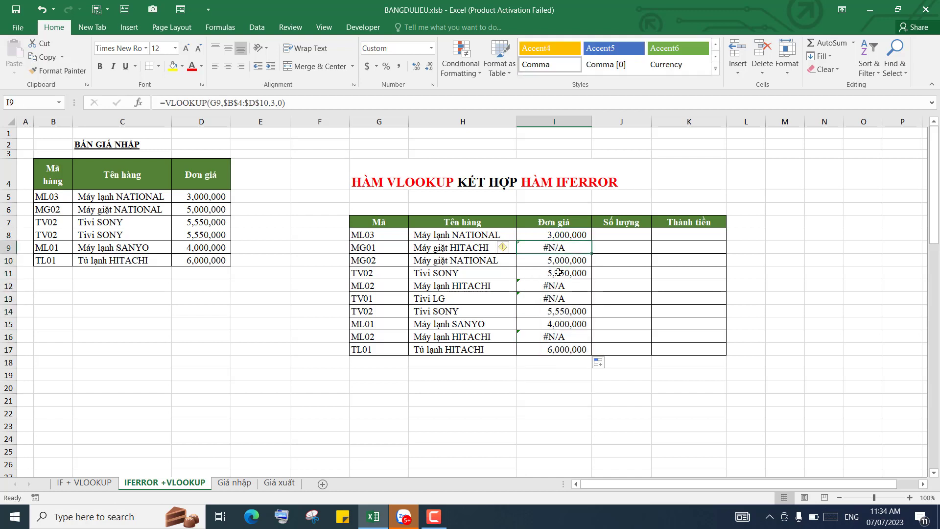
pyautogui.click(557, 289)
pyautogui.click(556, 298)
pyautogui.click(553, 336)
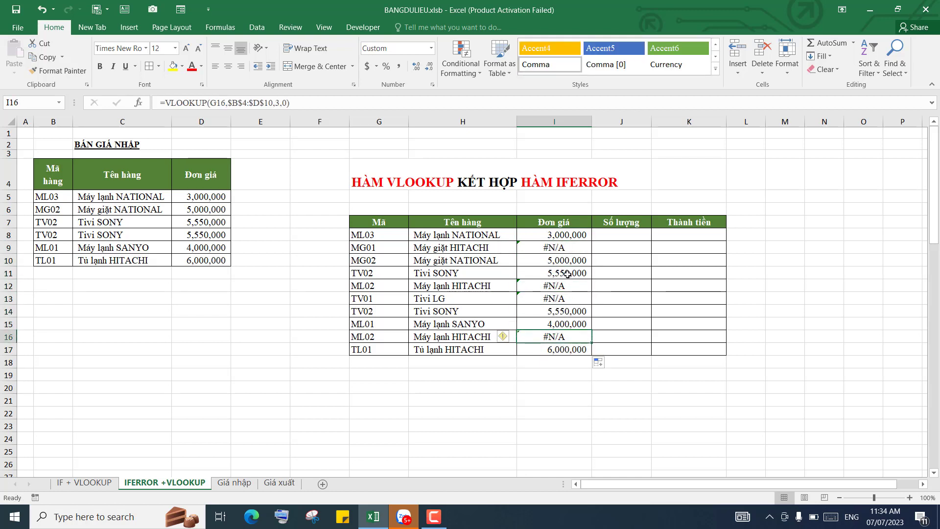
pyautogui.click(557, 247)
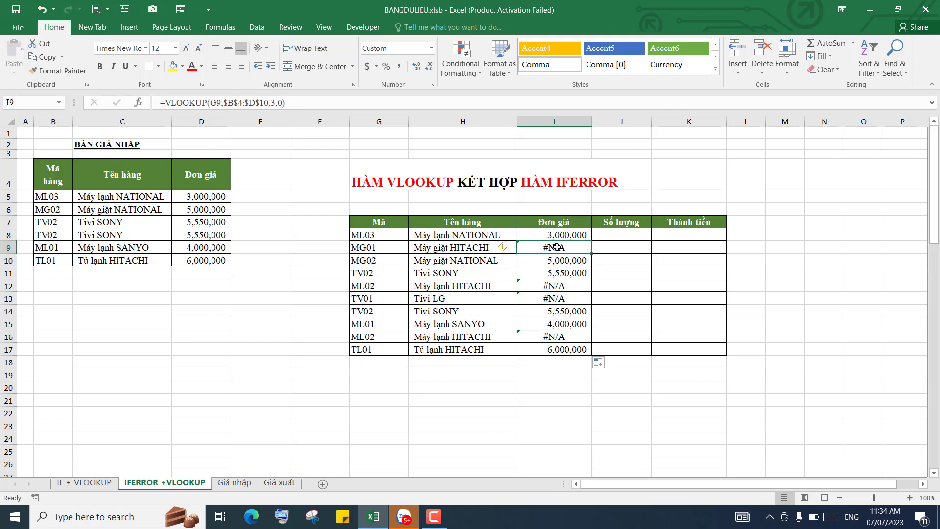
# Fill the unmatched codes G9, G12:G13 and G16 yellow
pyautogui.click(382, 245)
pyautogui.click(173, 67)
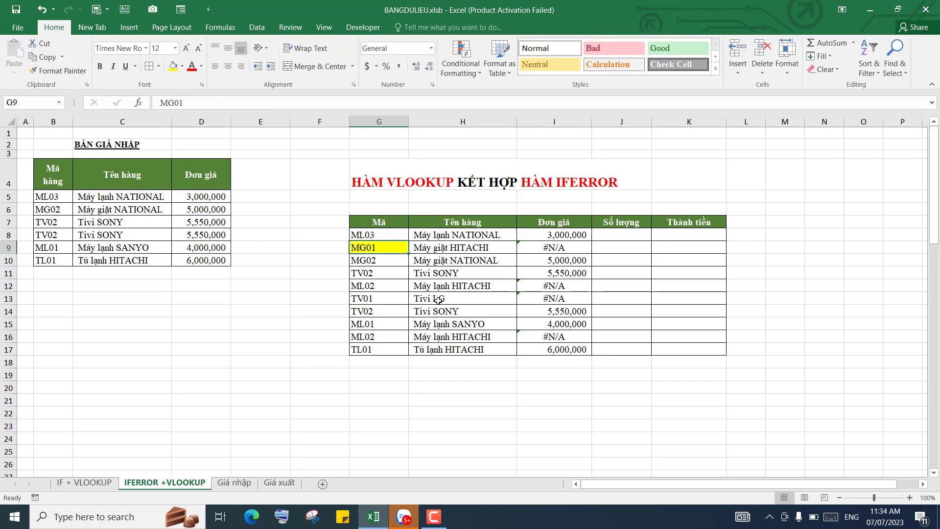
pyautogui.moveTo(393, 286); pyautogui.dragTo(394, 297)
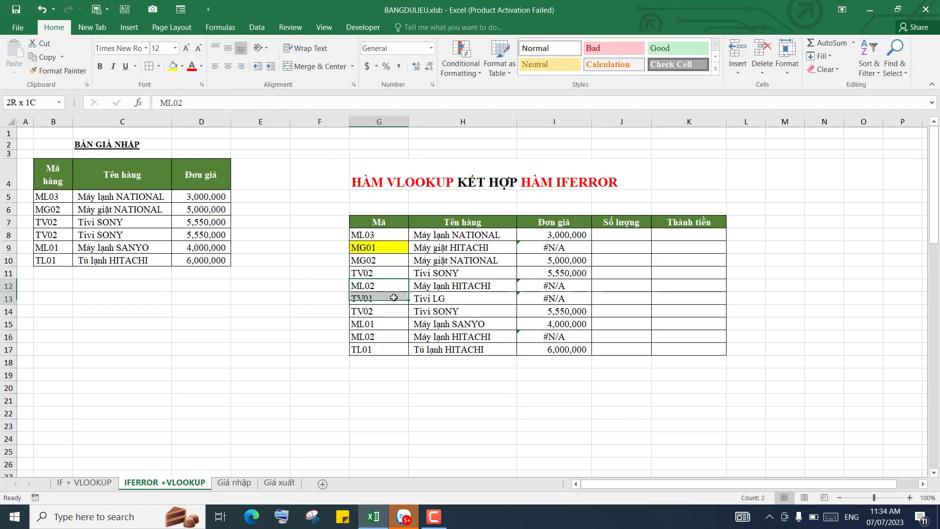
pyautogui.click(173, 67)
pyautogui.click(399, 336)
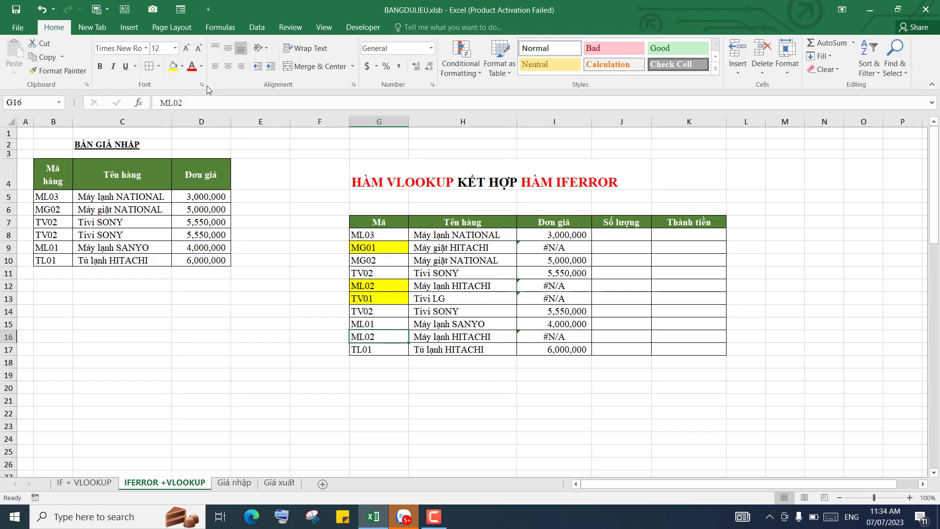
pyautogui.click(174, 67)
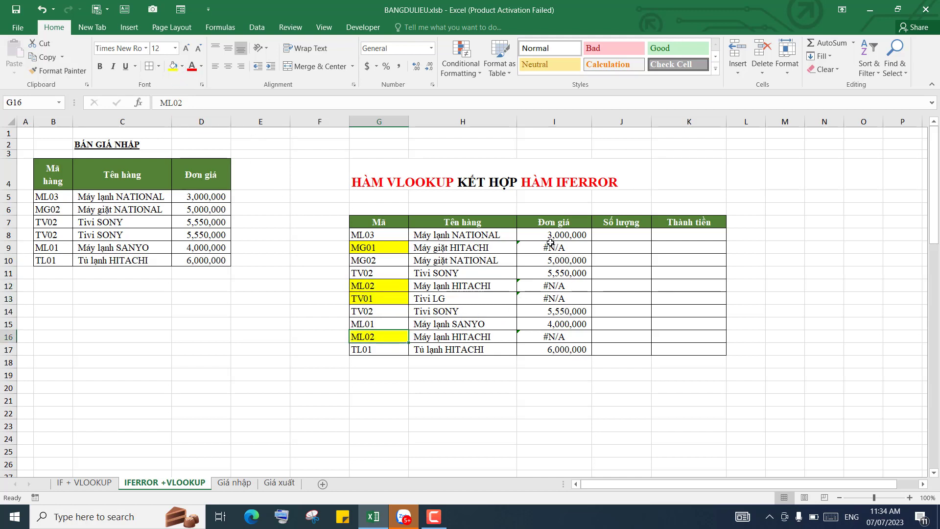
pyautogui.click(558, 286)
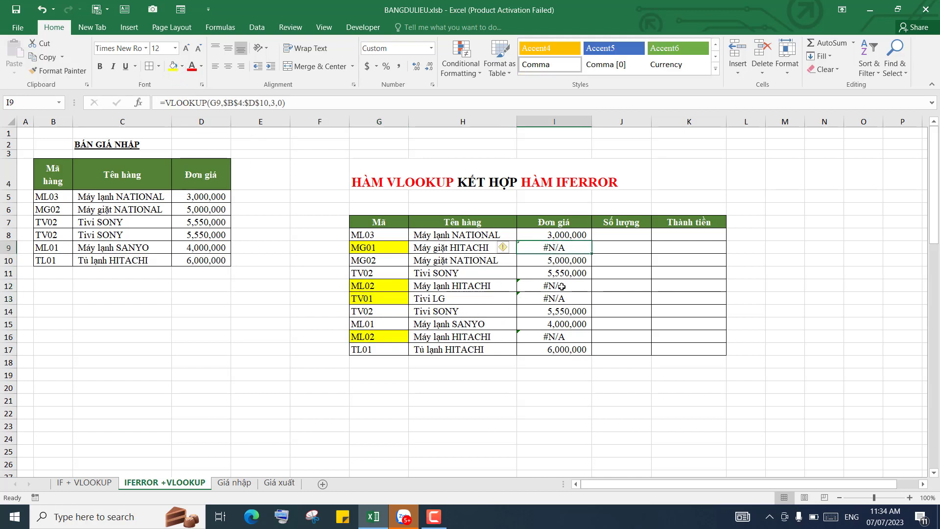
# Inspect the price formulas behind the results in rows 12, 13 and 16
pyautogui.click(553, 336)
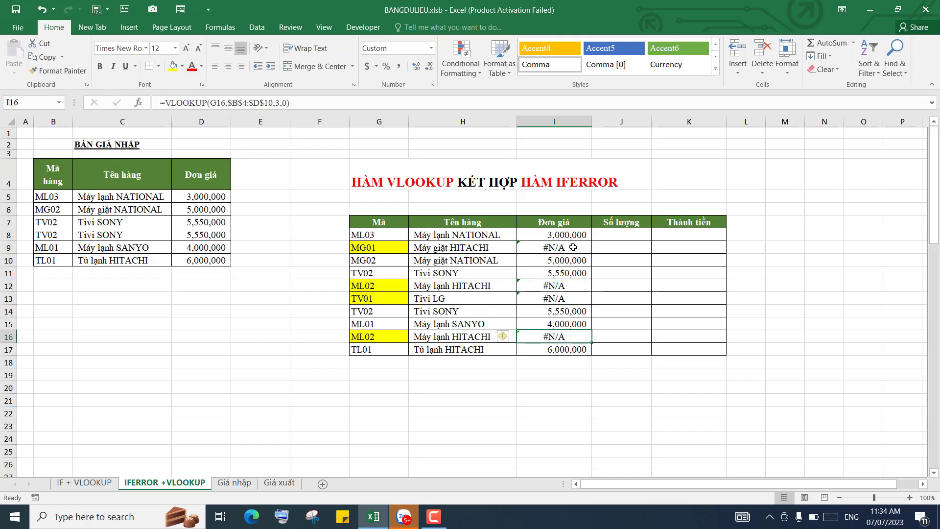
pyautogui.click(565, 283)
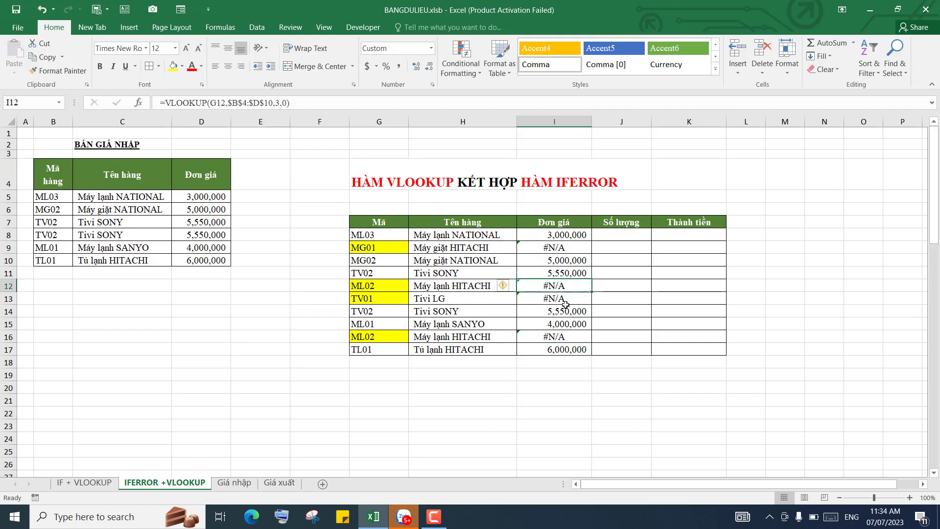
pyautogui.click(563, 296)
pyautogui.click(571, 335)
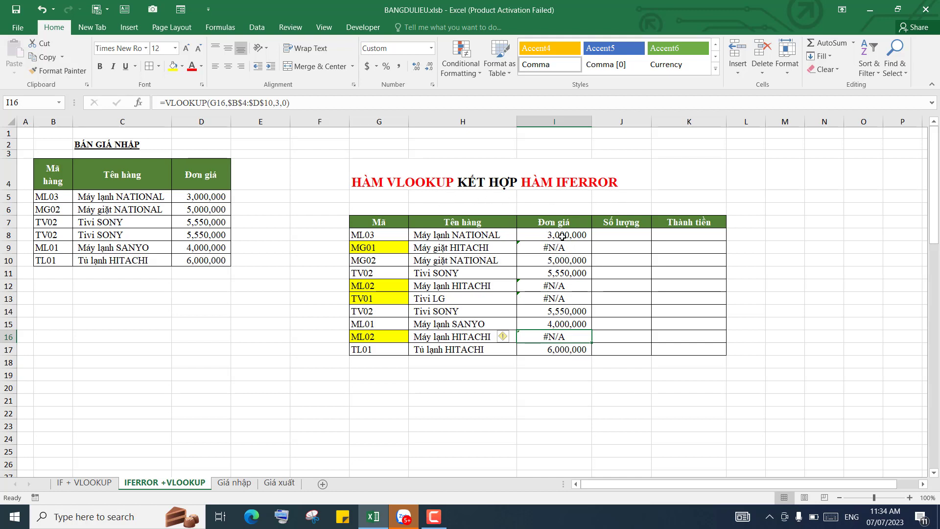
# Delete the old formulas in I8:I17 and start a new formula in I8
pyautogui.moveTo(562, 238); pyautogui.dragTo(565, 346)
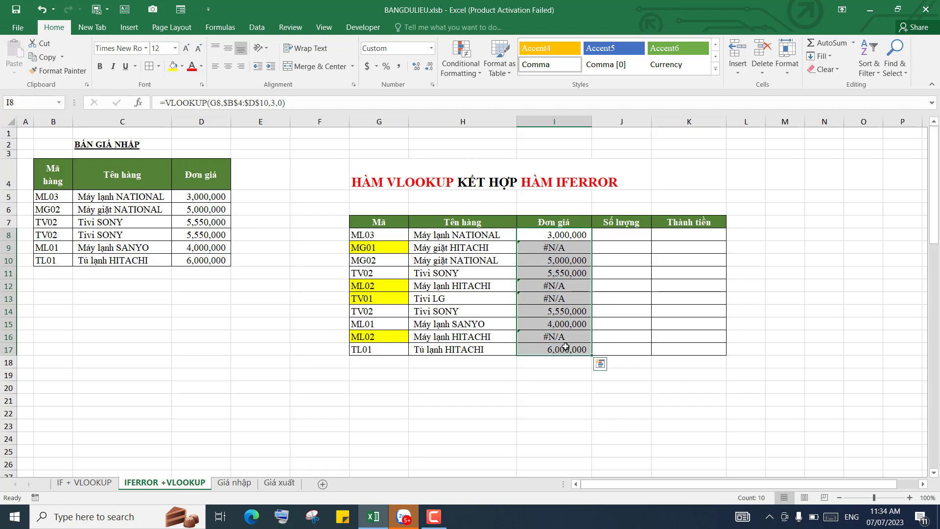
pyautogui.press('Delete')
pyautogui.click(537, 341)
pyautogui.click(557, 235)
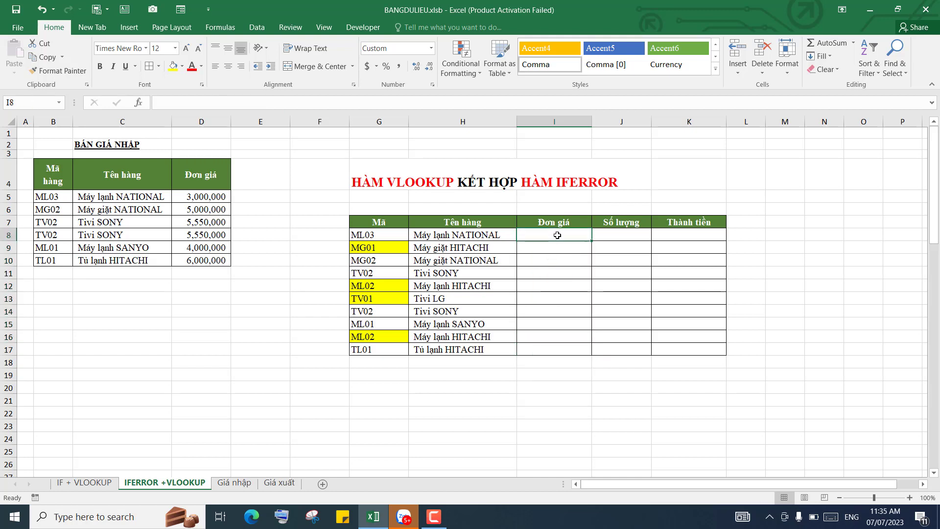
pyautogui.write('=')
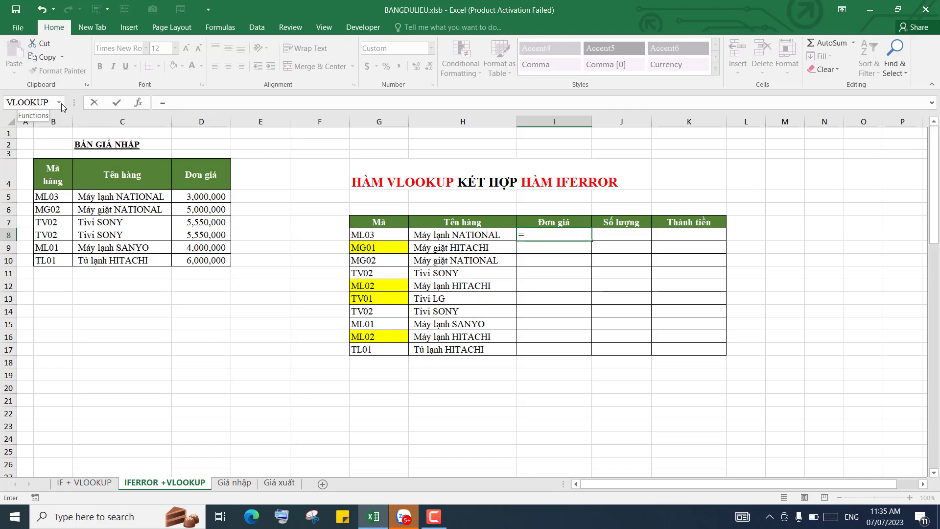
# Insert IFERROR in I8 with "Không tìm thấy" as the Value_if_error text
pyautogui.click(61, 104)
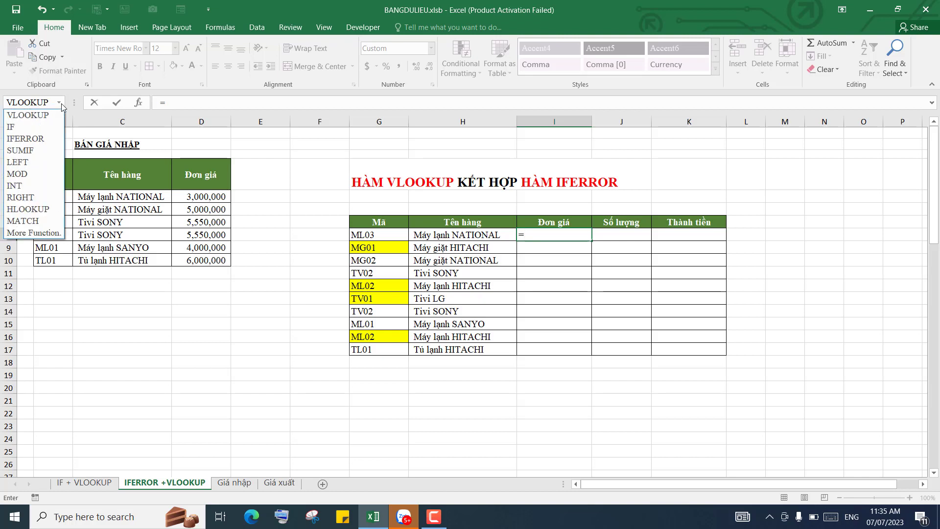
pyautogui.click(31, 140)
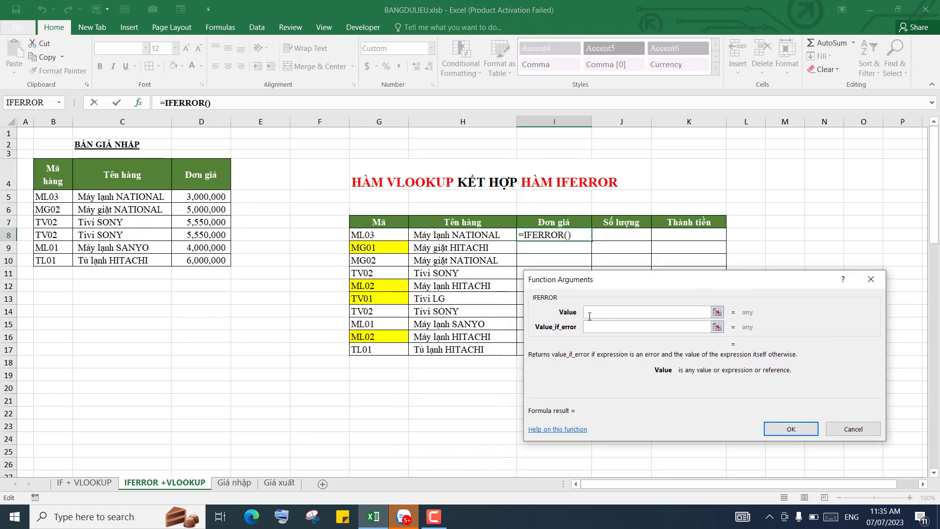
pyautogui.click(589, 331)
pyautogui.write('k')
pyautogui.press('BackSpace')
pyautogui.write('Khoong')
pyautogui.press('BackSpace')
pyautogui.press('BackSpace')
pyautogui.press('BackSpace')
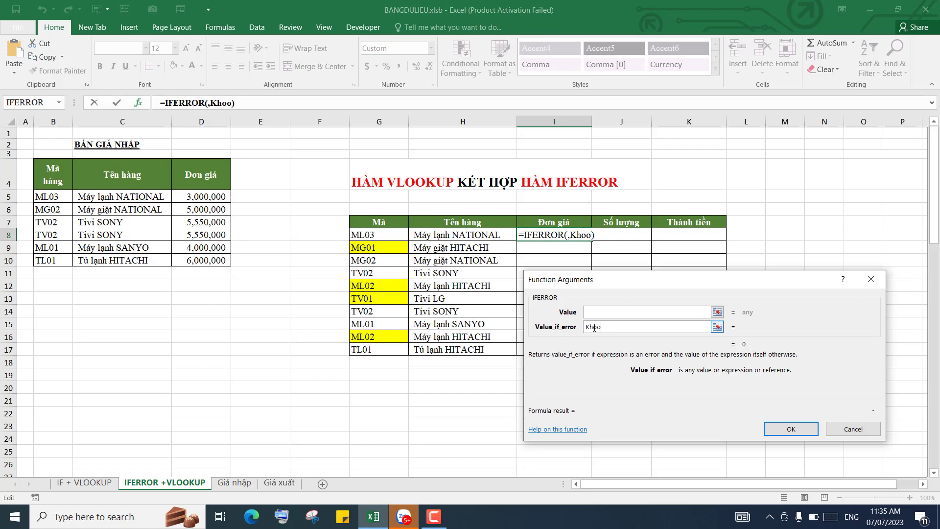
pyautogui.press('BackSpace')
pyautogui.press('BackSpace')
pyautogui.write('ooong')
pyautogui.press('BackSpace')
pyautogui.press('BackSpace')
pyautogui.press('BackSpace')
pyautogui.press('BackSpace')
pyautogui.press('BackSpace')
pyautogui.write('ÔN')
pyautogui.press('BackSpace')
pyautogui.press('BackSpace')
pyautogui.write('ông tìm thấ')
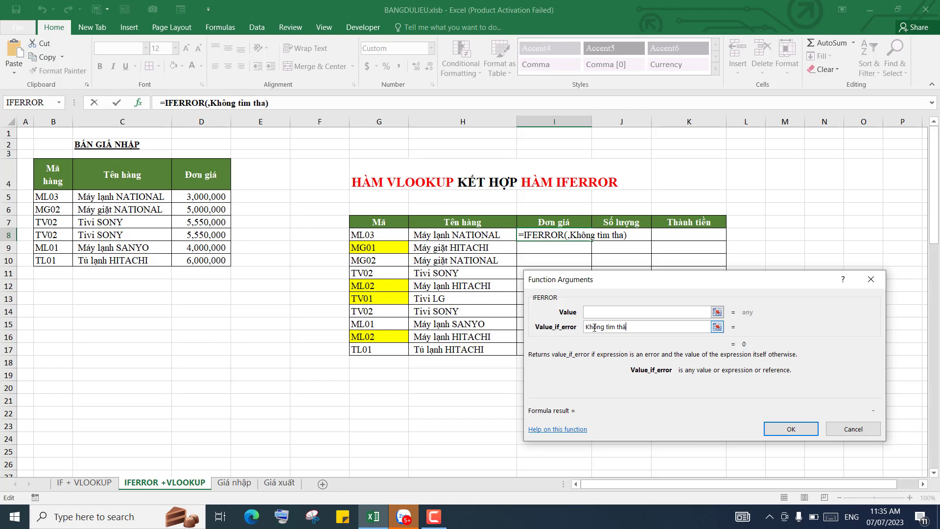
pyautogui.write('y')
# Review the "Không tìm thấy" fallback text and return to the Value argument
pyautogui.click(602, 315)
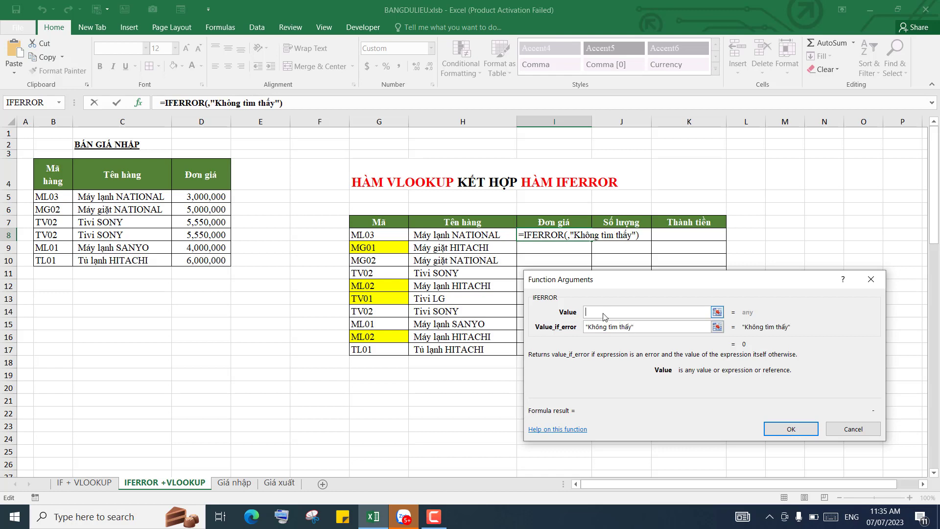
pyautogui.moveTo(635, 281); pyautogui.dragTo(650, 275)
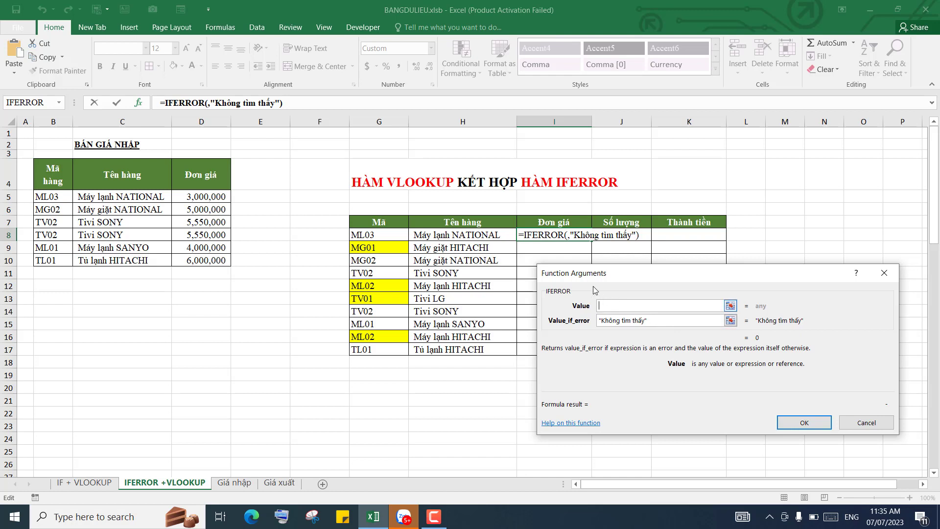
pyautogui.moveTo(651, 321); pyautogui.dragTo(600, 323)
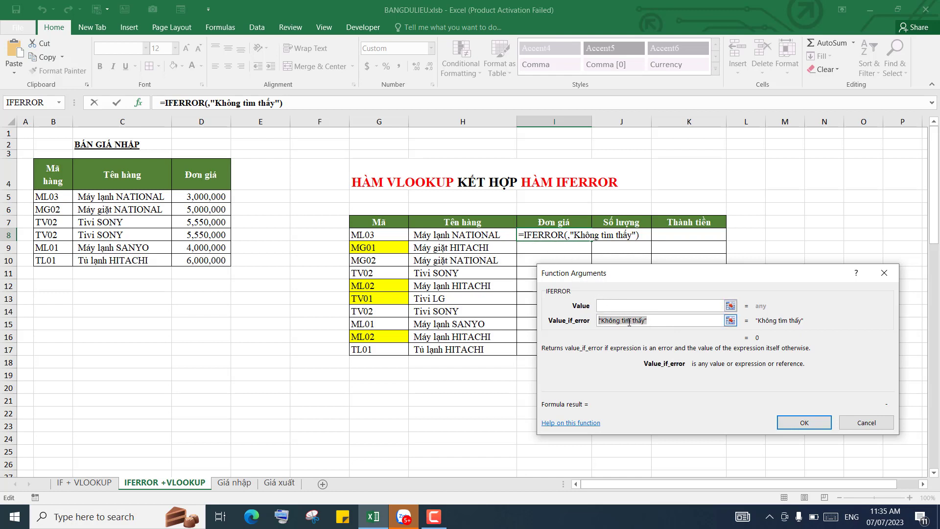
pyautogui.click(651, 321)
pyautogui.moveTo(640, 320); pyautogui.dragTo(600, 319)
pyautogui.click(633, 306)
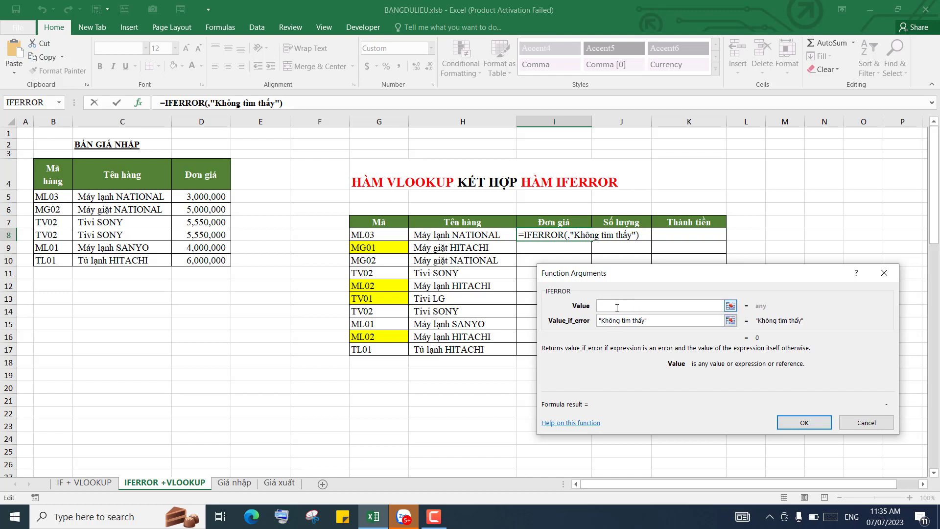
# Nest VLOOKUP(G8,$B$4:$D$10,3,0) as the IFERROR value and confirm the formula in I8
pyautogui.click(59, 102)
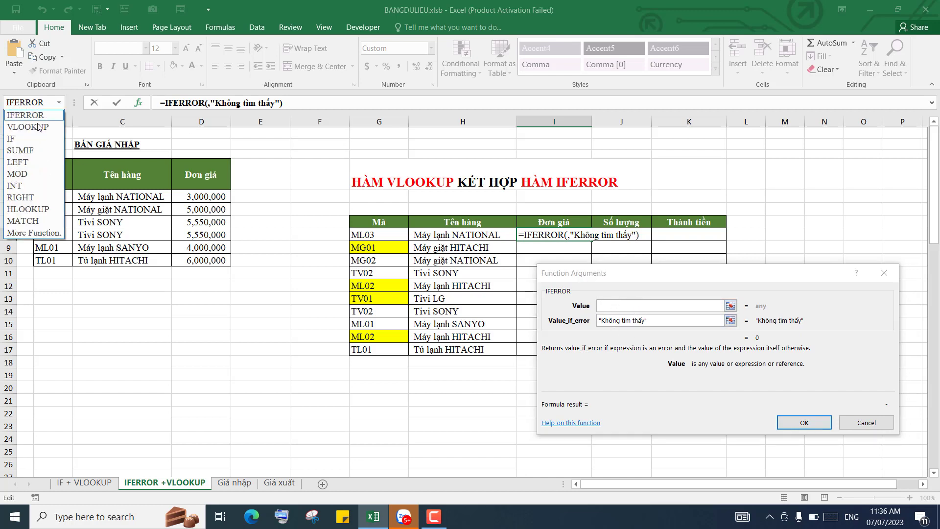
pyautogui.click(28, 127)
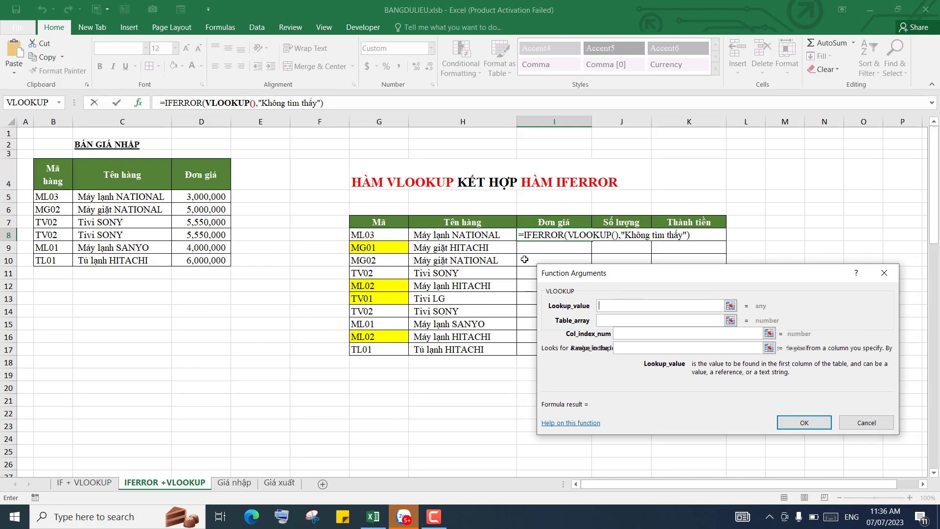
pyautogui.click(386, 235)
pyautogui.click(608, 319)
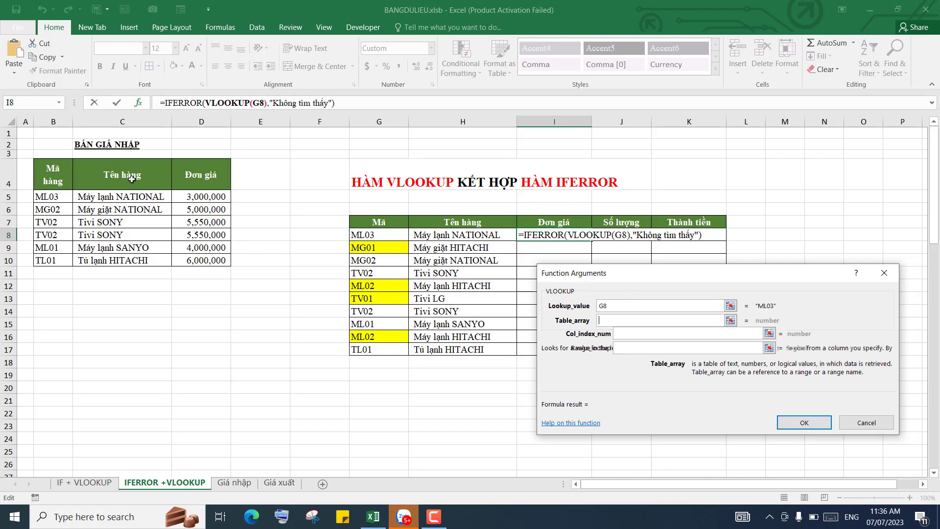
pyautogui.moveTo(49, 175); pyautogui.dragTo(195, 262)
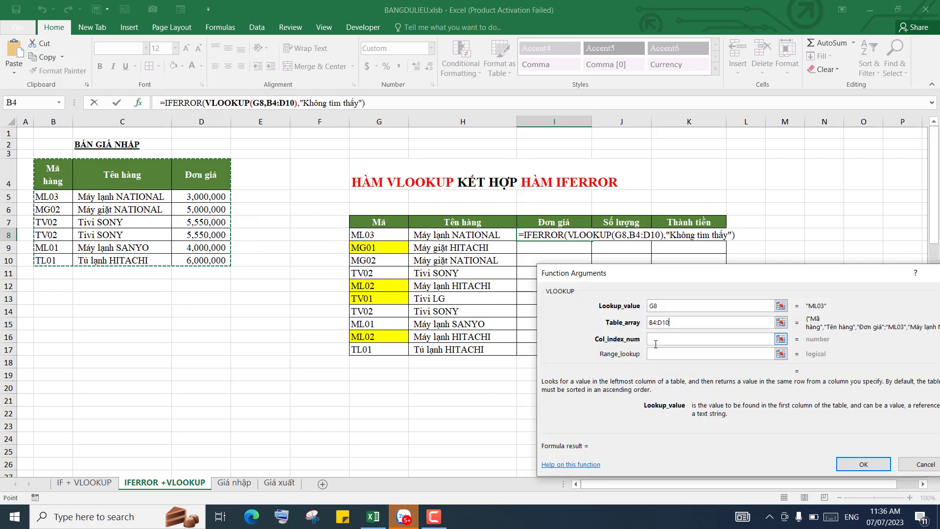
pyautogui.press('F4')
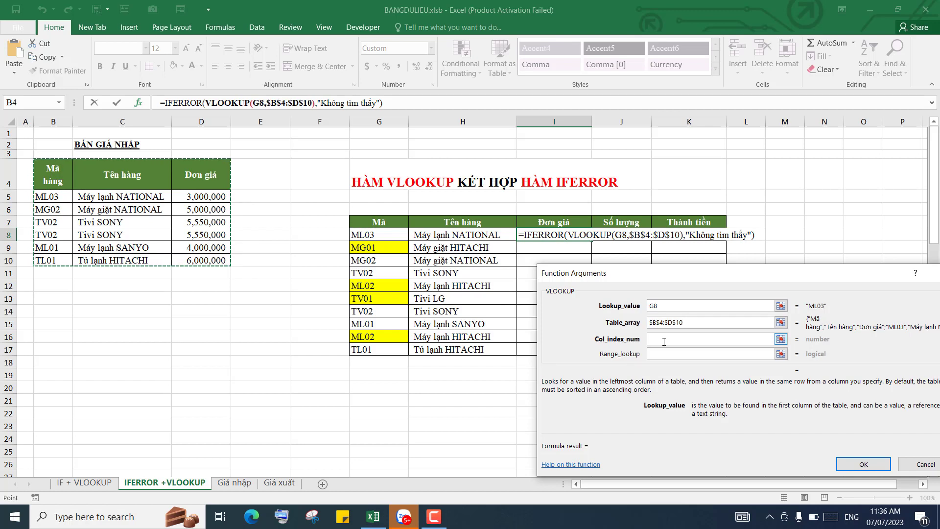
pyautogui.click(662, 340)
pyautogui.write('3')
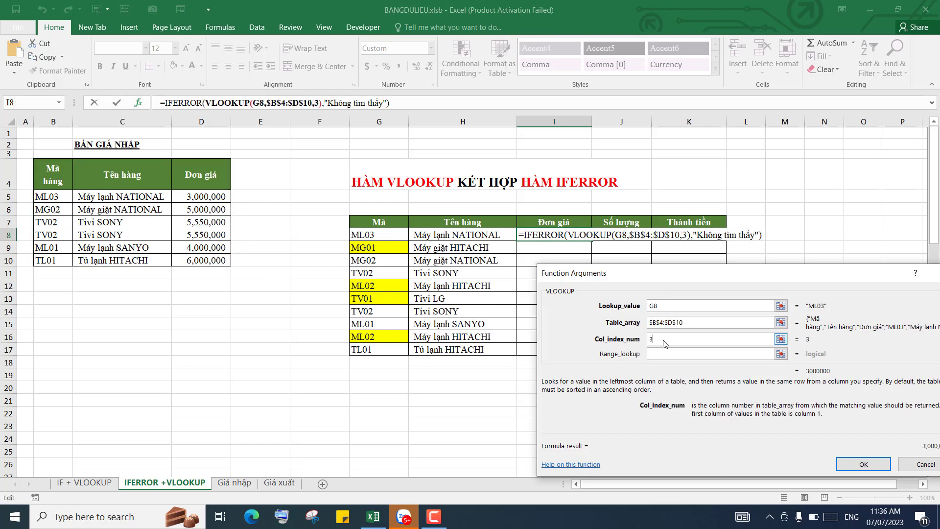
pyautogui.click(654, 355)
pyautogui.write('0')
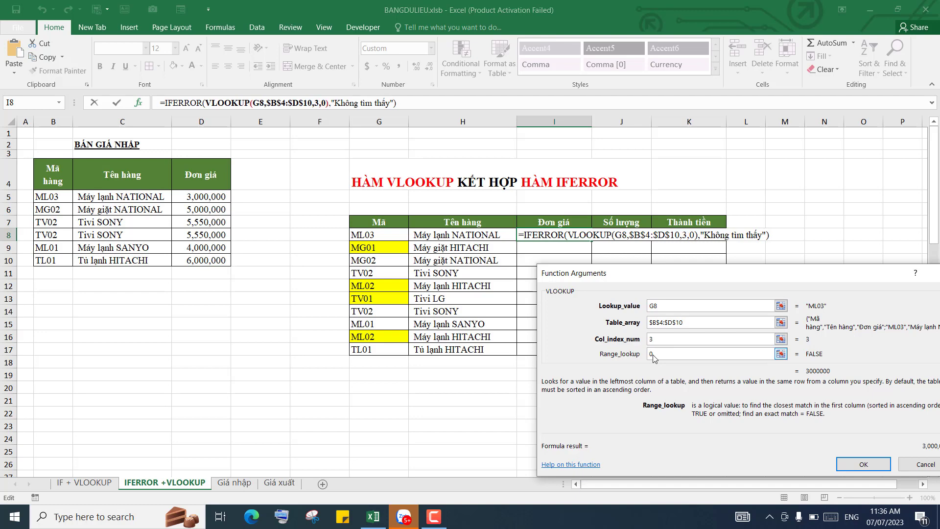
pyautogui.press('Return')
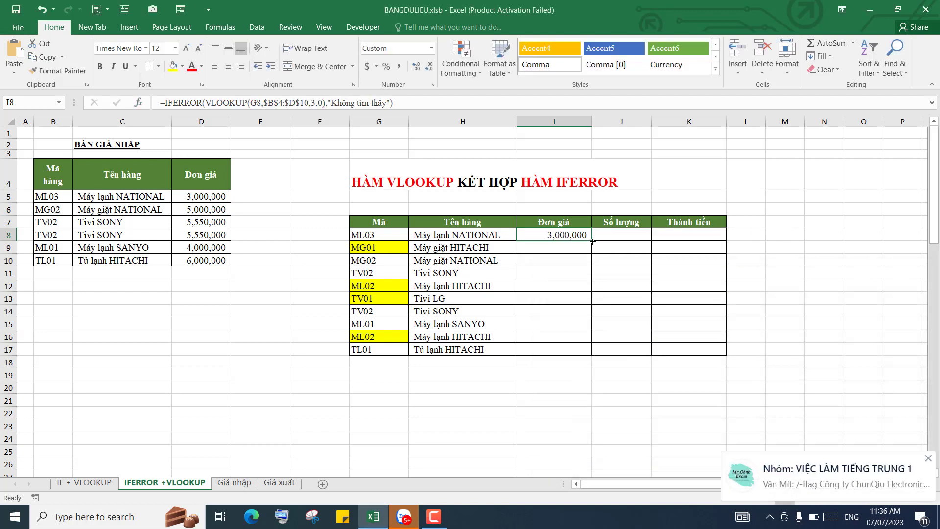
# Copy the IFERROR formula down to I17 and inspect the "Không tìm thấy" results
pyautogui.moveTo(591, 244); pyautogui.dragTo(587, 350)
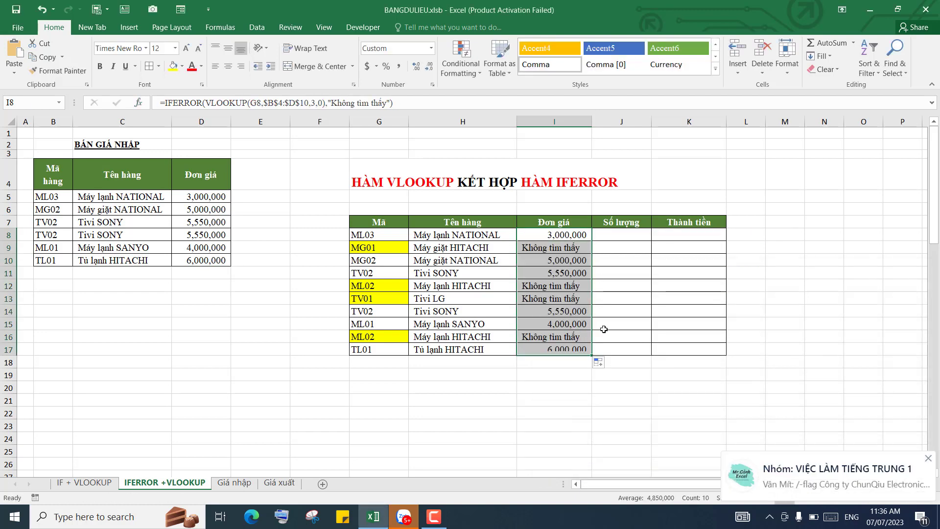
pyautogui.click(559, 248)
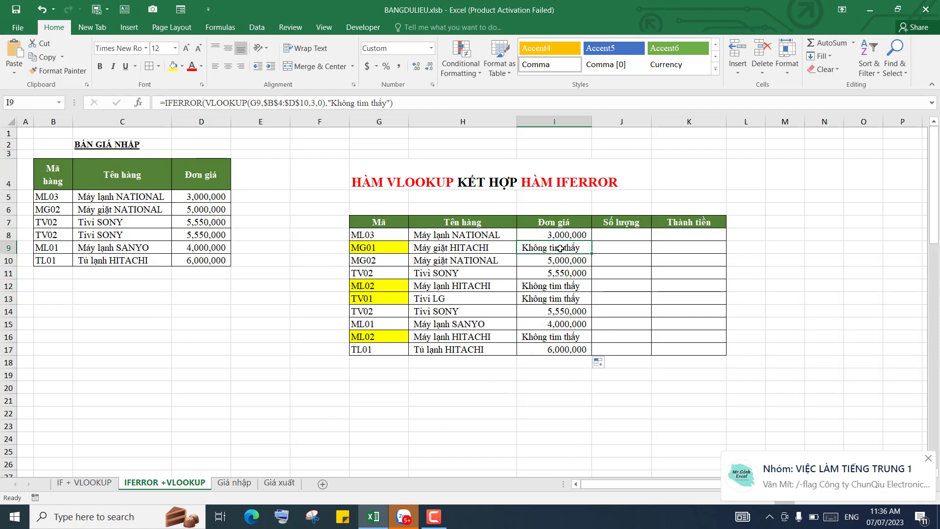
pyautogui.click(562, 288)
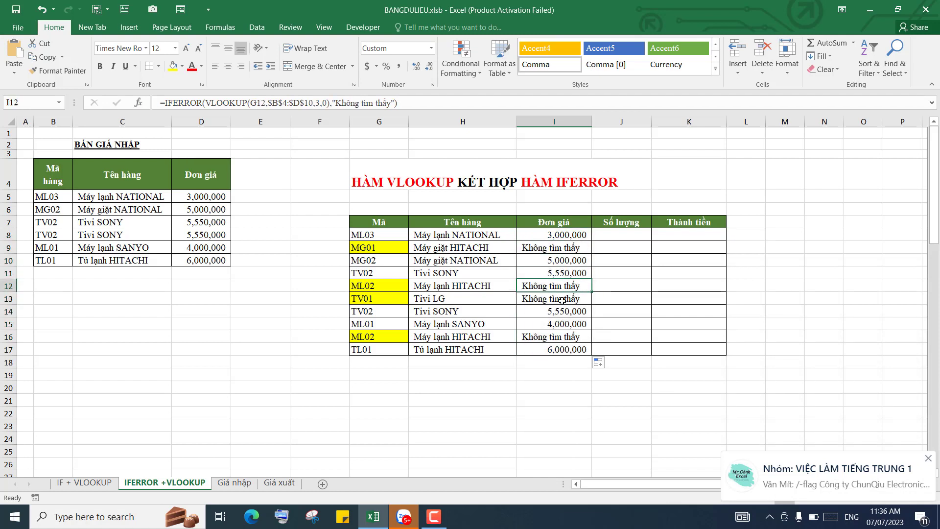
pyautogui.click(562, 300)
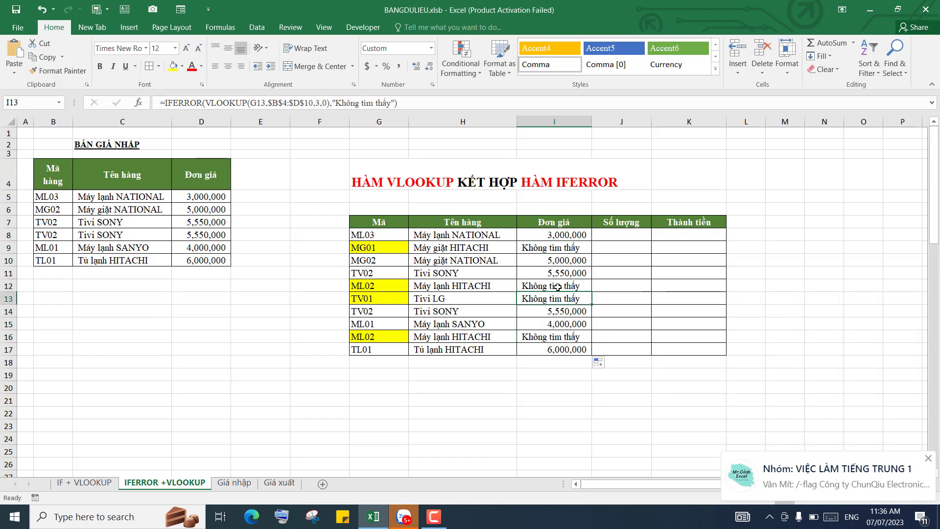
pyautogui.click(561, 337)
pyautogui.click(563, 260)
pyautogui.click(563, 247)
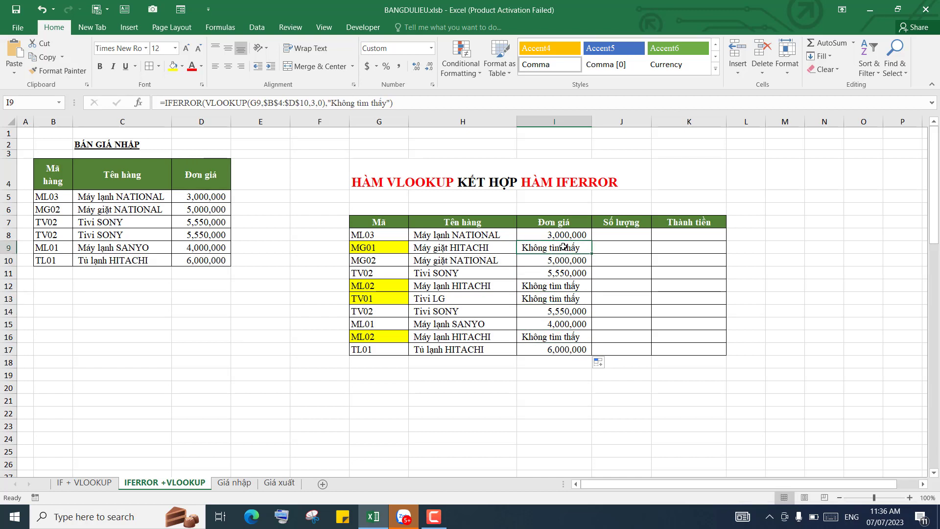
# Compare the yellow codes MG01, ML02 and TV01 against their "Không tìm thấy" prices
pyautogui.click(386, 248)
pyautogui.click(389, 286)
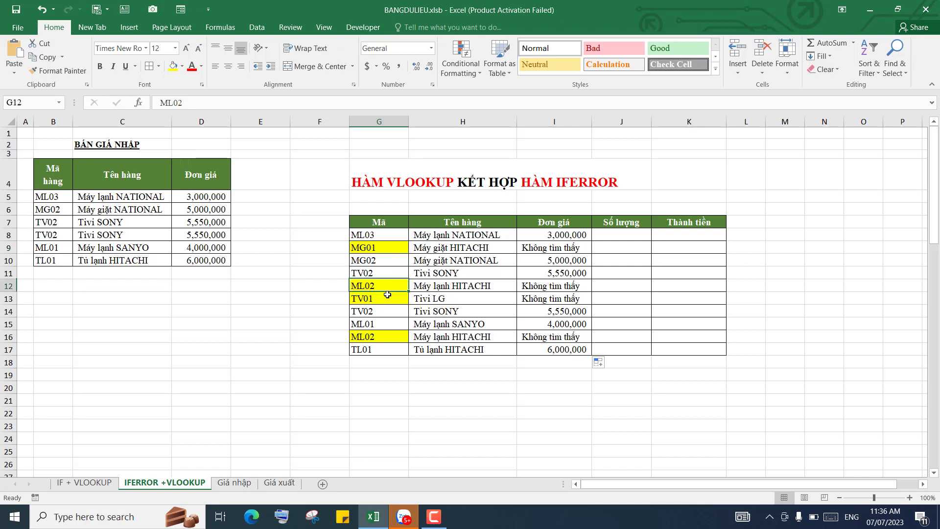
pyautogui.click(389, 298)
pyautogui.click(560, 337)
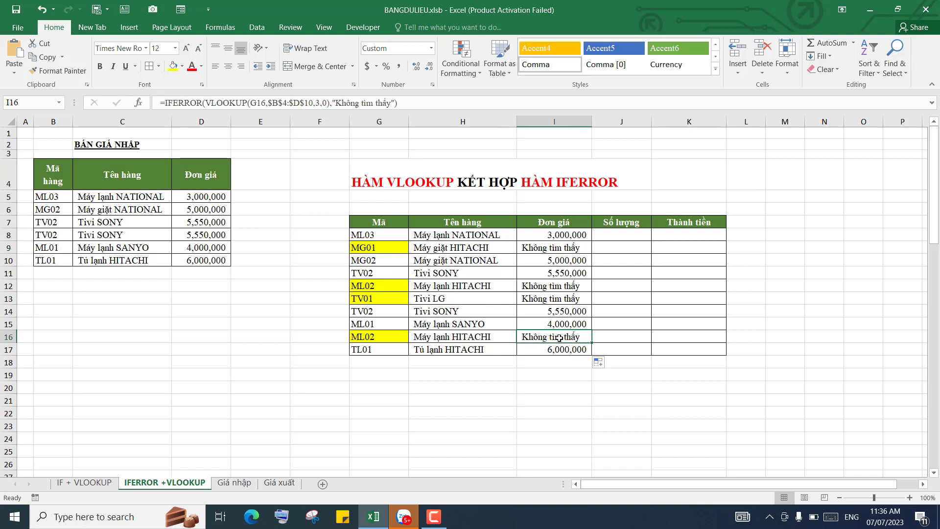
pyautogui.click(566, 234)
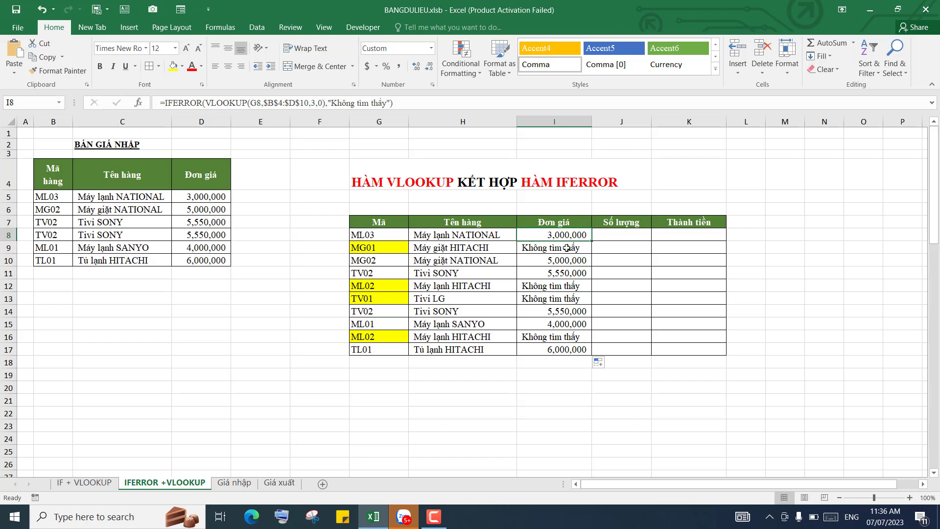
# Change the IFERROR fallback value in I8's Đơn giá formula from "Không tìm thấy" to 0
pyautogui.click(139, 104)
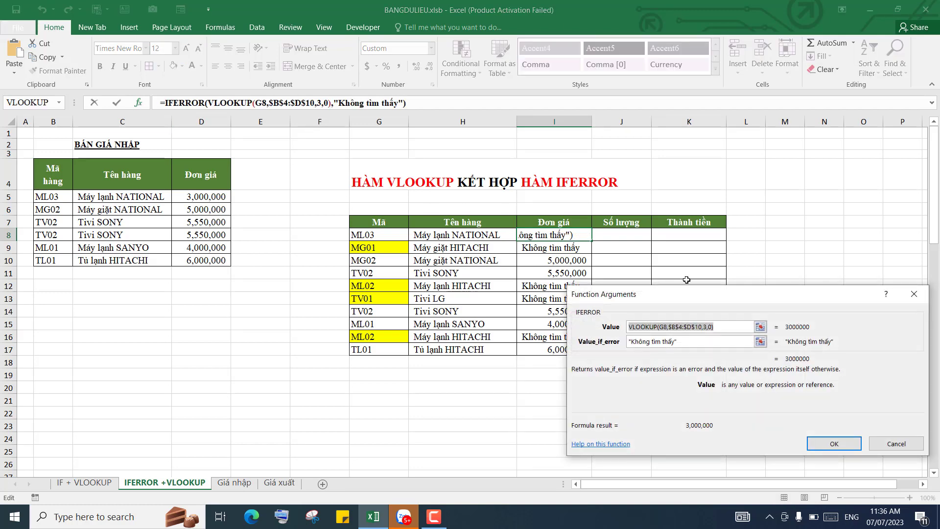
pyautogui.moveTo(690, 297); pyautogui.dragTo(353, 261)
pyautogui.press('Tab')
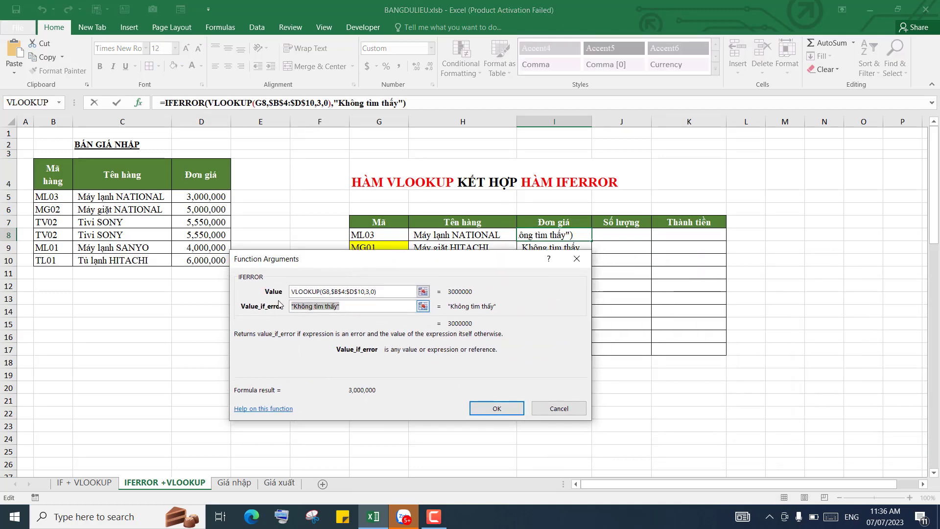
pyautogui.write('0')
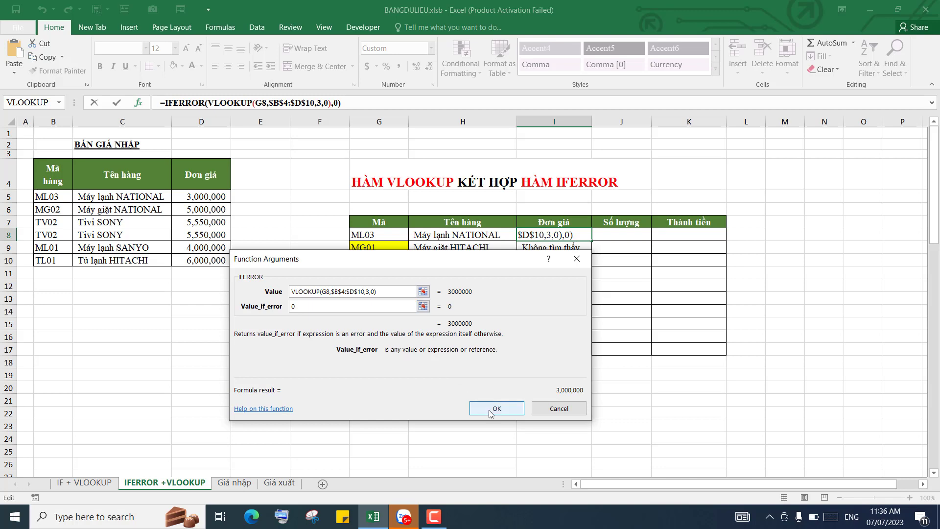
pyautogui.click(491, 410)
# Fill the I8 formula down to I17, then review I8's IFERROR arguments without changes
pyautogui.moveTo(593, 240); pyautogui.dragTo(593, 355)
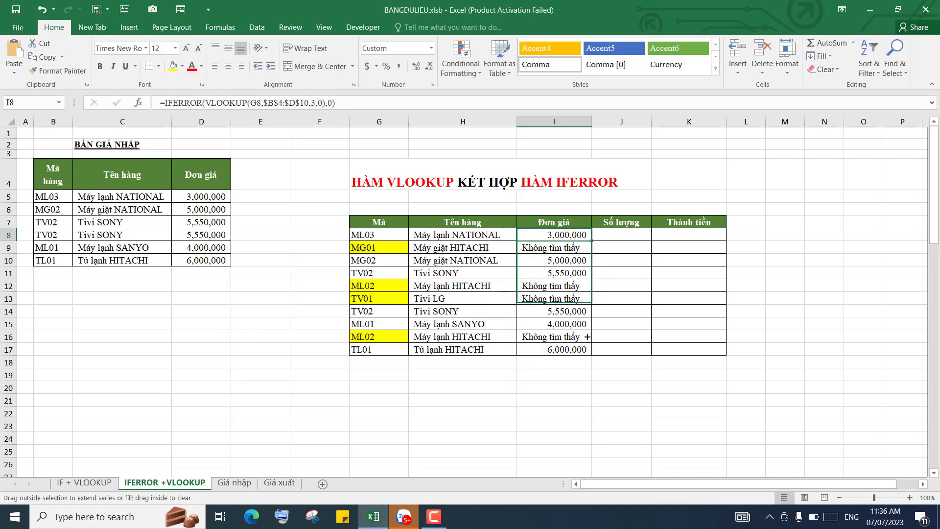
pyautogui.click(571, 236)
pyautogui.click(142, 104)
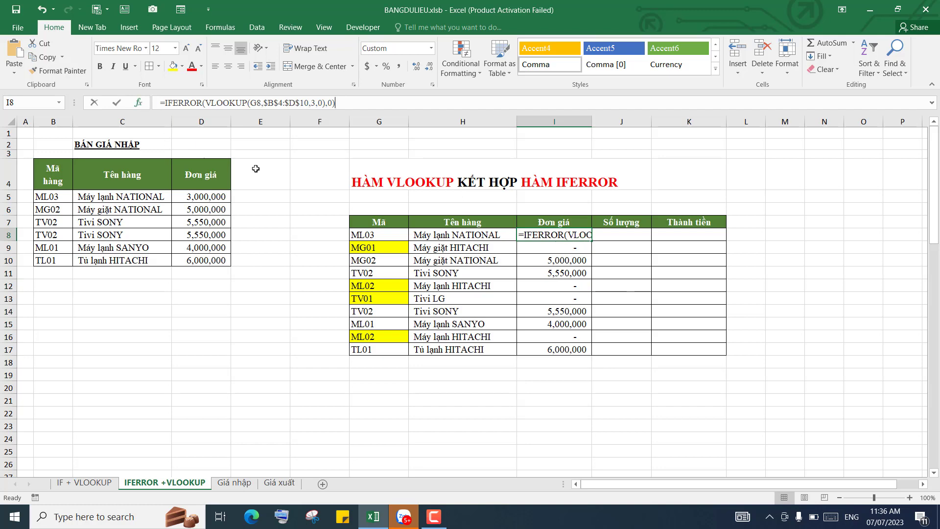
pyautogui.click(336, 307)
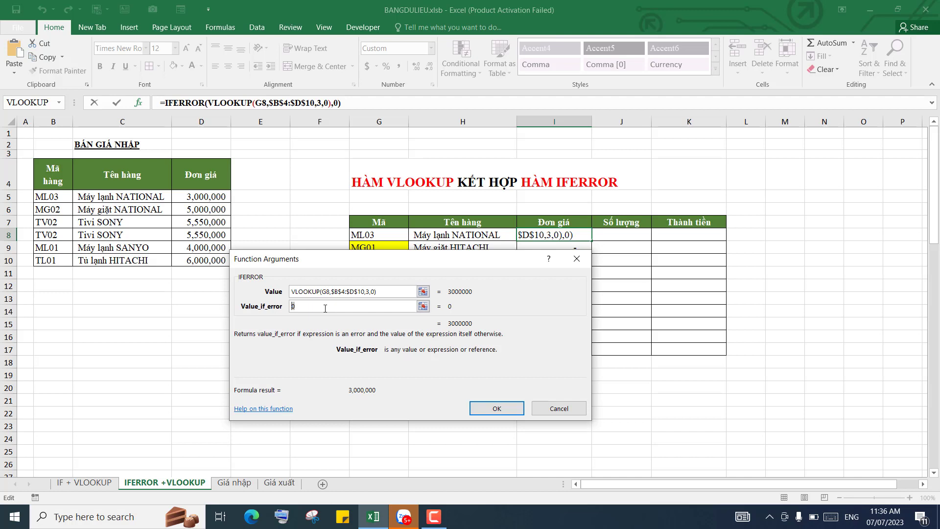
pyautogui.moveTo(399, 257)
pyautogui.mouseDown()
pyautogui.moveTo(610, 263)
pyautogui.moveTo(762, 222)
pyautogui.mouseUp()
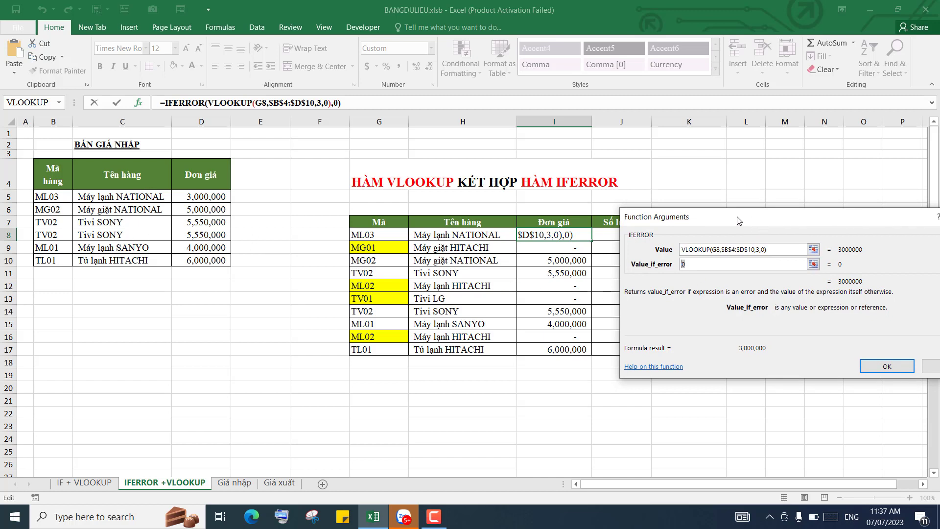
pyautogui.moveTo(757, 221); pyautogui.dragTo(625, 240)
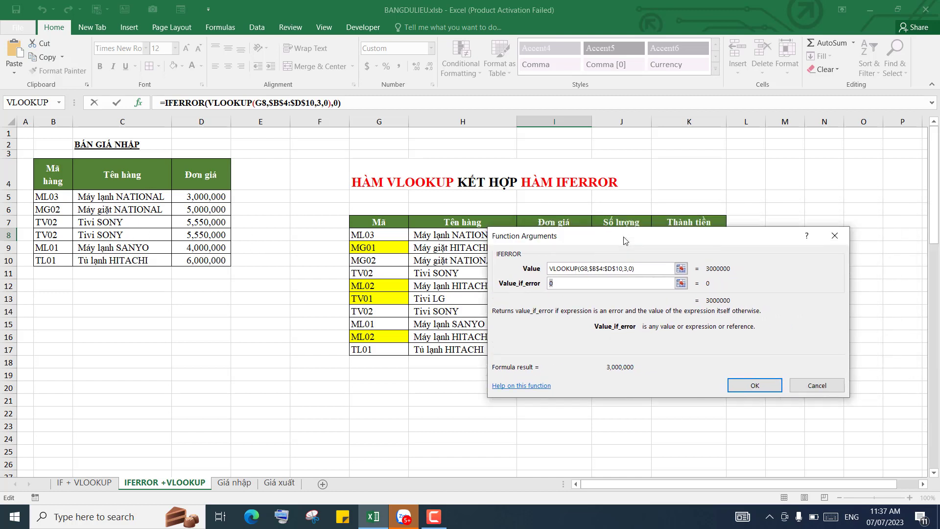
pyautogui.click(834, 237)
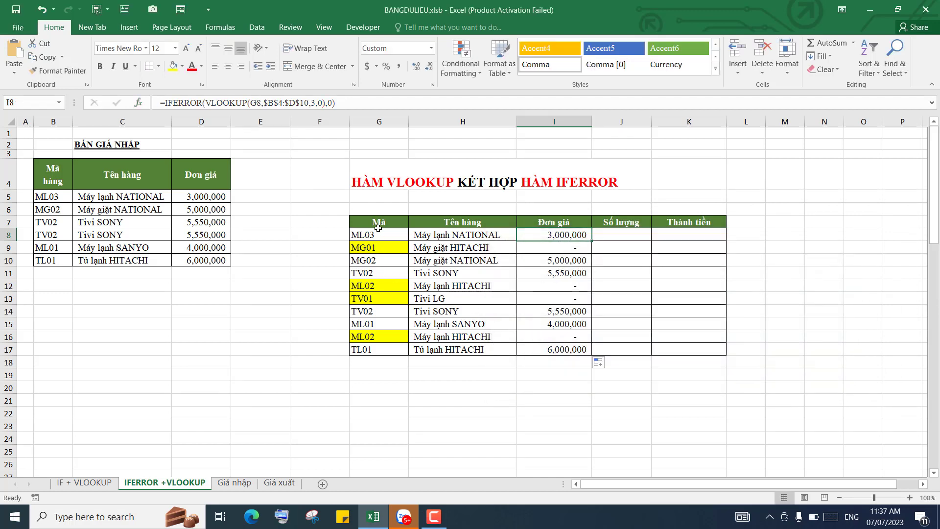
# Copy the missing codes from G9, G12:G13 and G16, then paste them into B13:B16
pyautogui.click(380, 247)
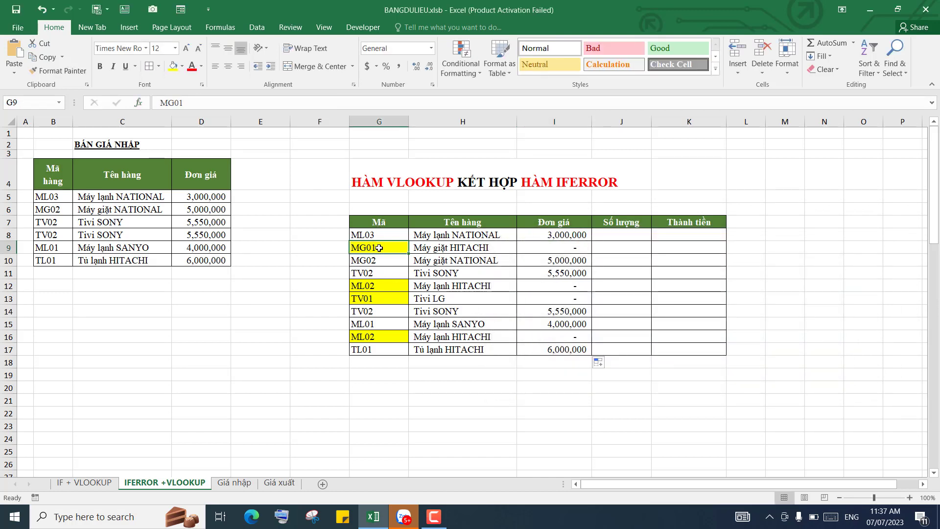
pyautogui.moveTo(380, 285); pyautogui.dragTo(381, 298)
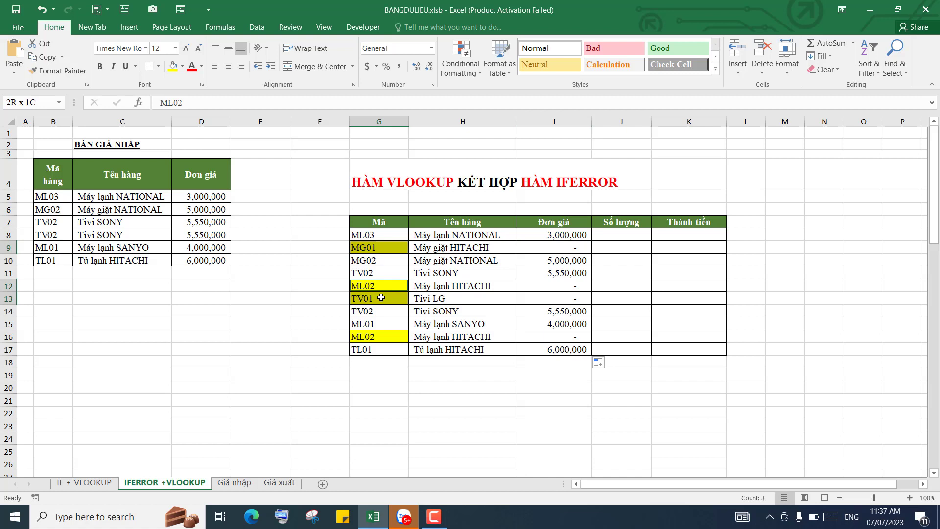
pyautogui.keyDown('ctrl'); pyautogui.click(380, 336); pyautogui.keyUp('ctrl')
pyautogui.rightClick(379, 336)
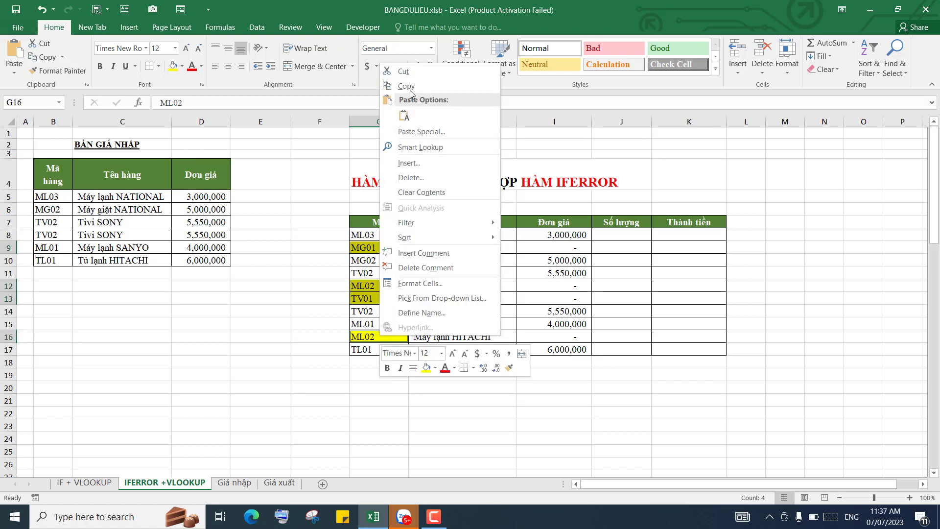
pyautogui.click(396, 83)
pyautogui.rightClick(58, 299)
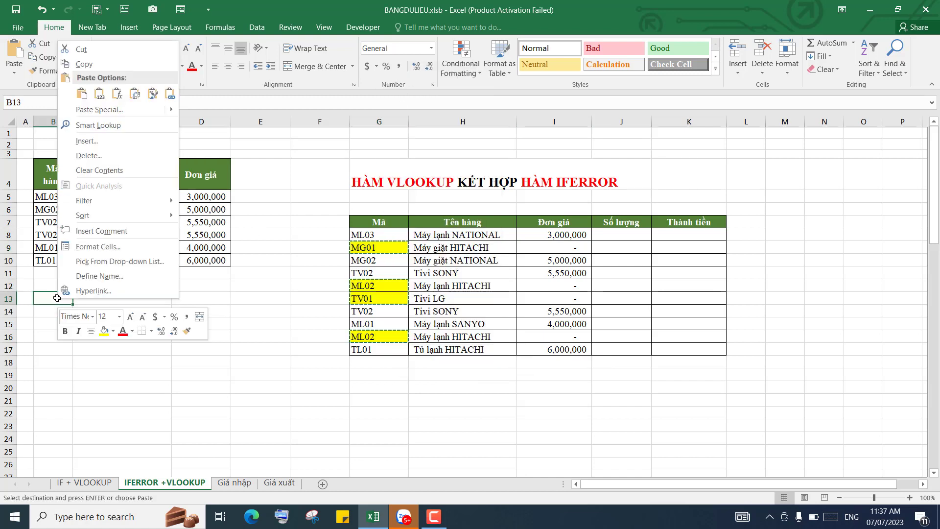
pyautogui.click(82, 94)
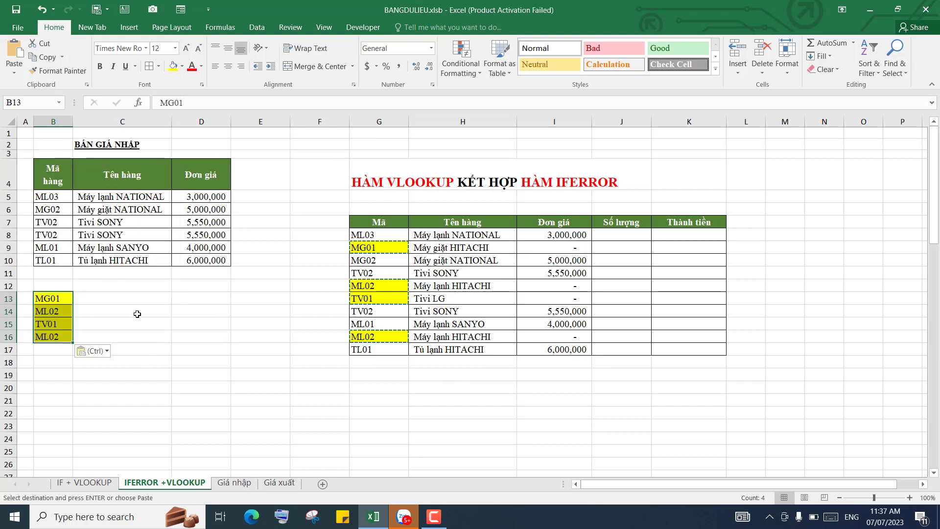
pyautogui.click(120, 311)
# Enter prices 8,000,000, 95,000,000, 452000000 and 96300000 into C13:C16
pyautogui.click(118, 298)
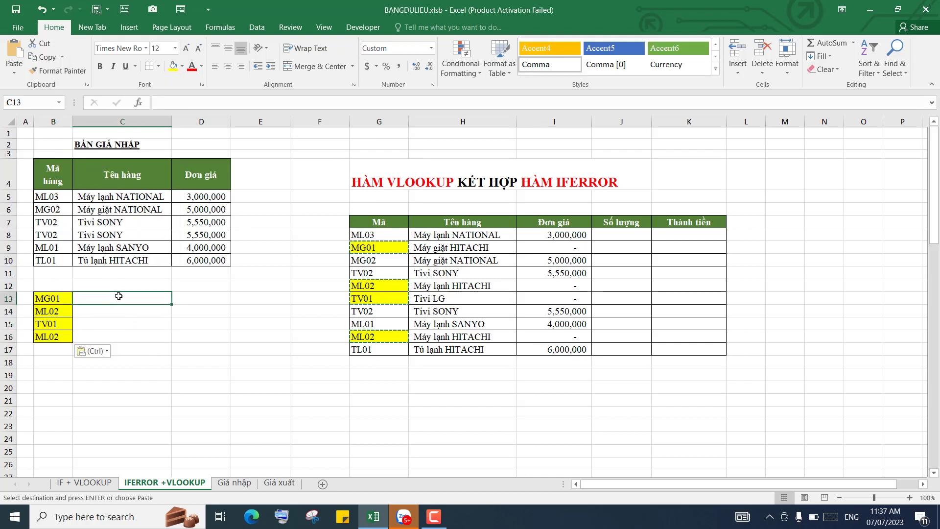
pyautogui.write('8000000')
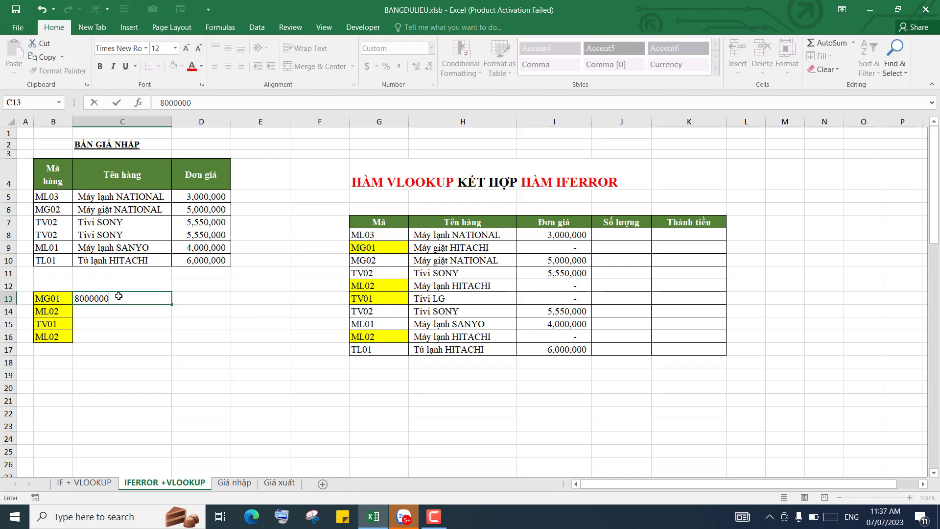
pyautogui.press('Return')
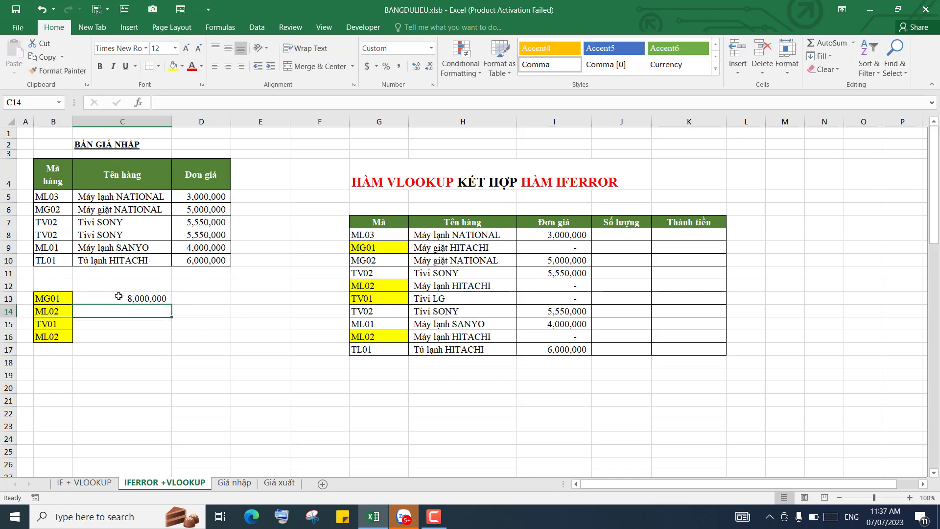
pyautogui.write('95,000,0')
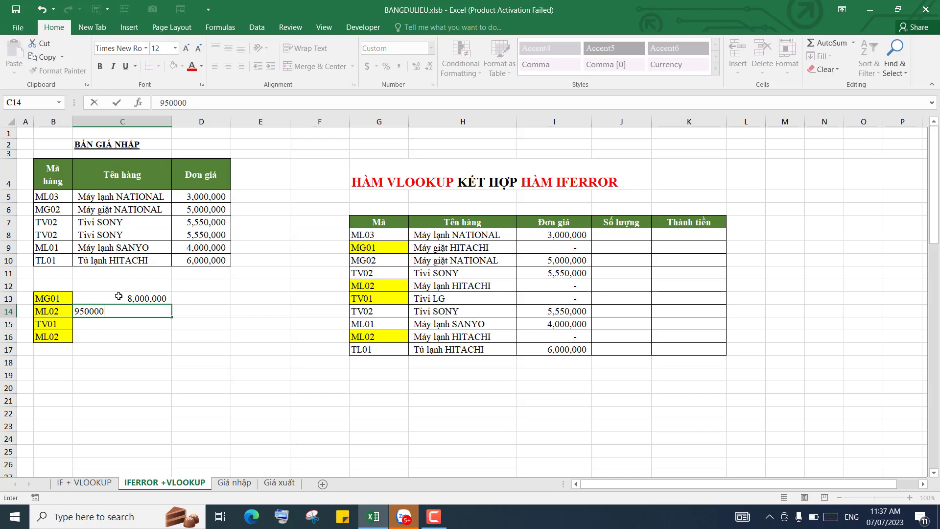
pyautogui.write('00')
pyautogui.press('Return')
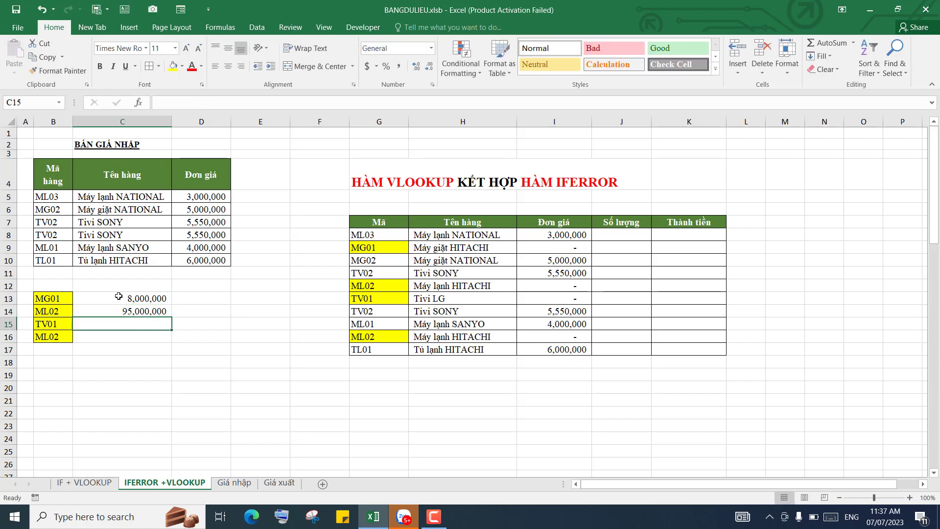
pyautogui.write('452000')
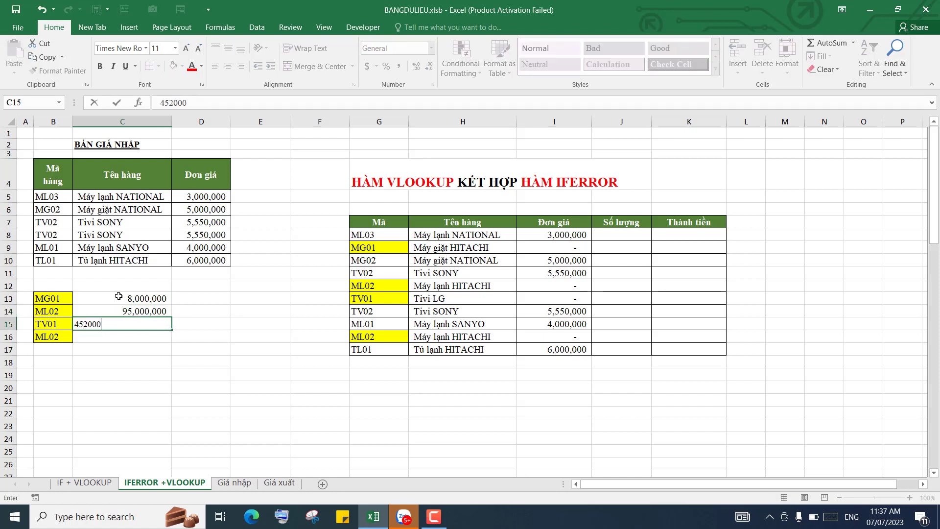
pyautogui.write('000')
pyautogui.press('Return')
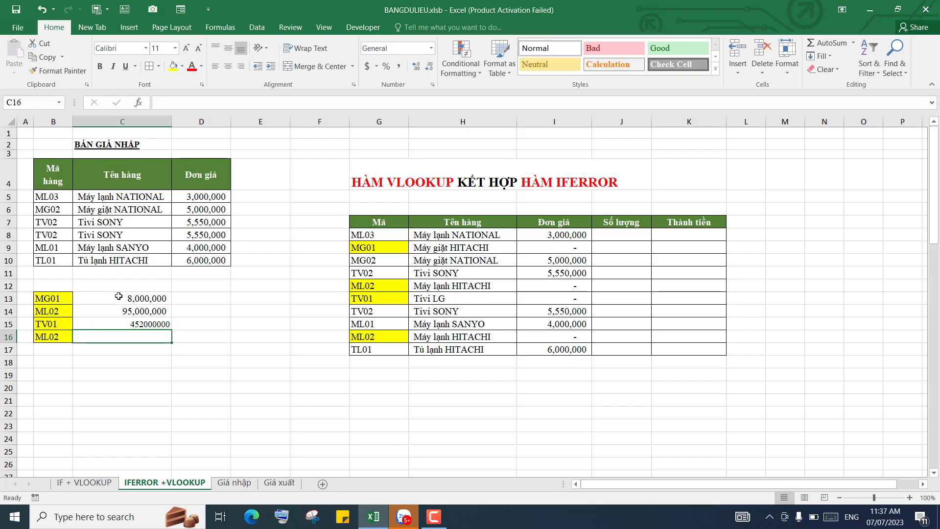
pyautogui.write('45+6')
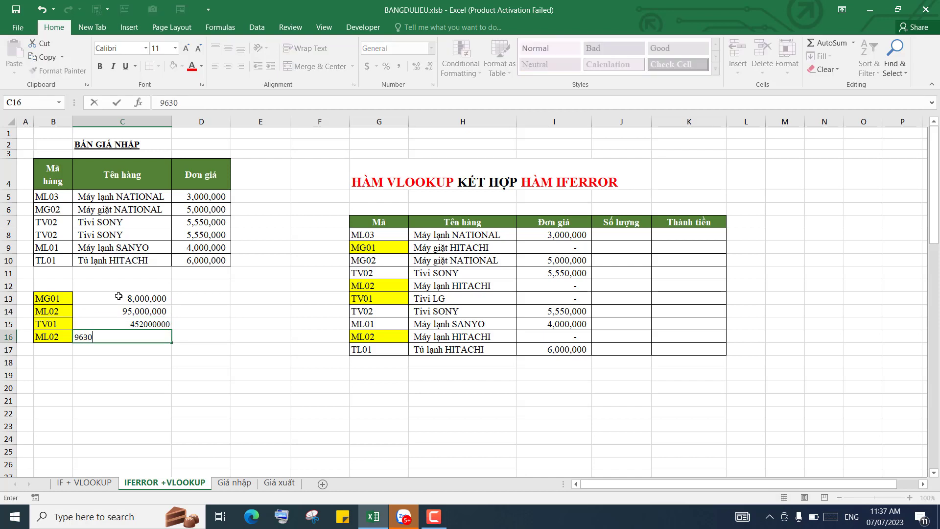
pyautogui.write('0000')
pyautogui.press('Return')
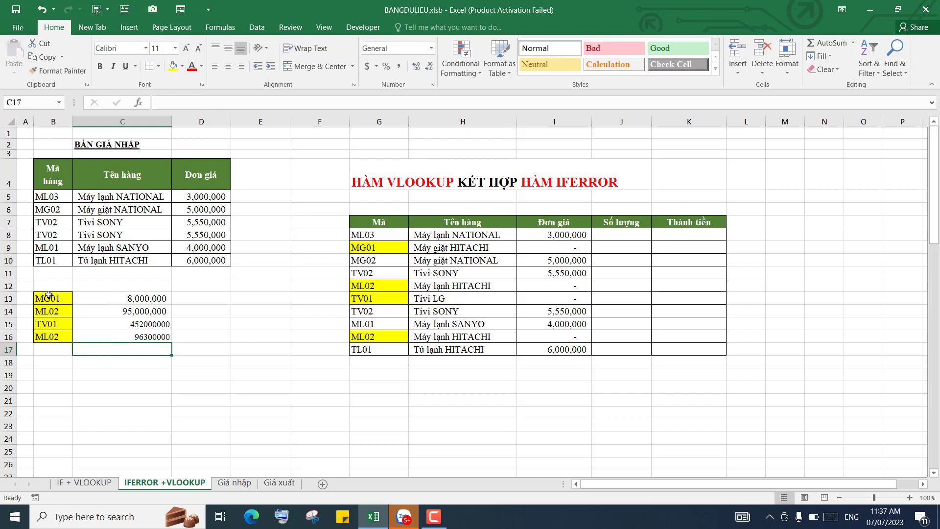
pyautogui.moveTo(49, 295); pyautogui.dragTo(146, 337)
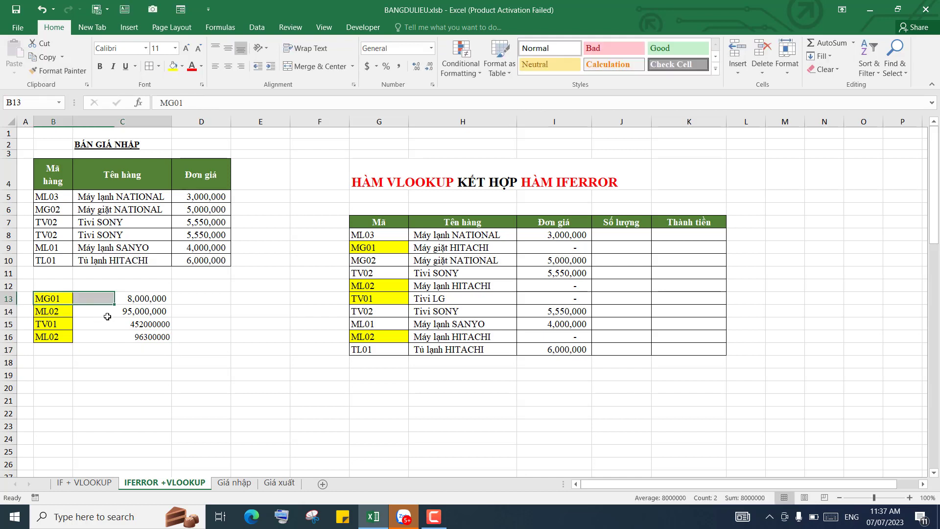
# Apply All Borders to B13:C16 and check the Đơn giá results in I8, I9, I12 and I16
pyautogui.click(153, 67)
pyautogui.click(142, 307)
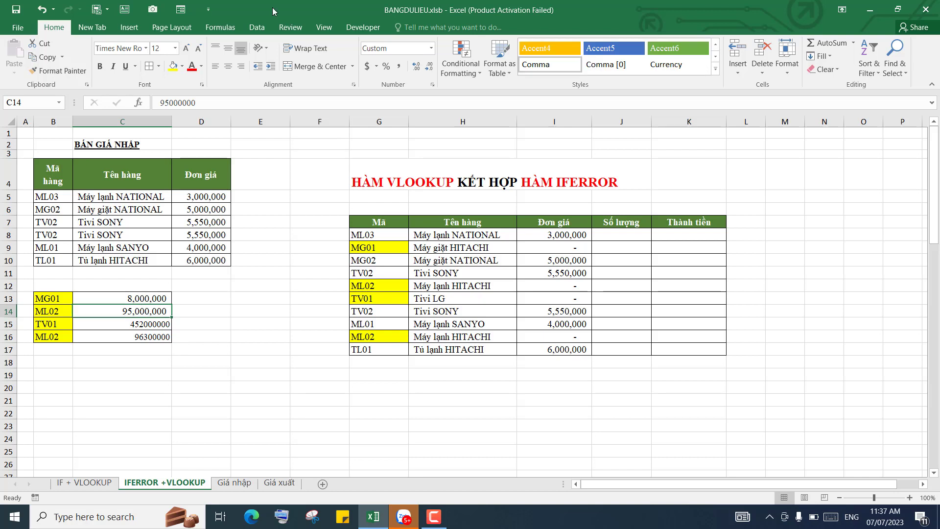
pyautogui.click(564, 236)
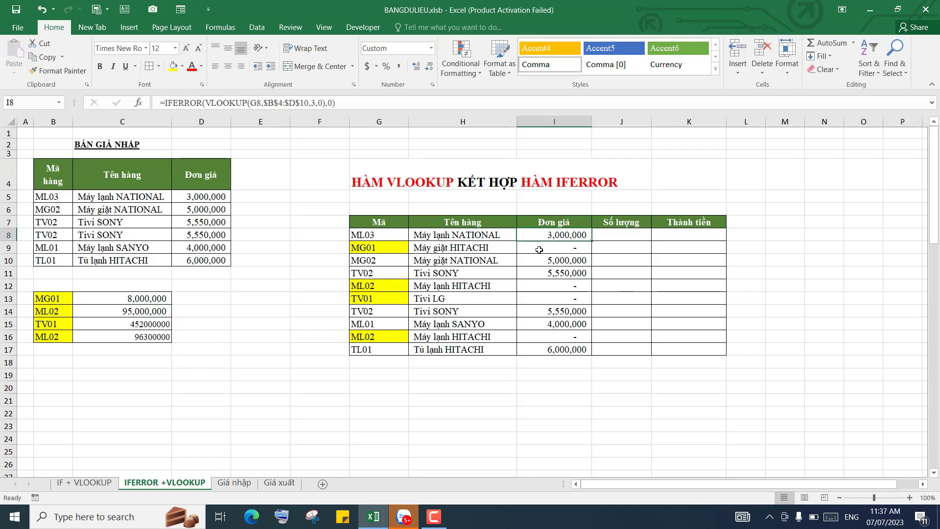
pyautogui.click(548, 246)
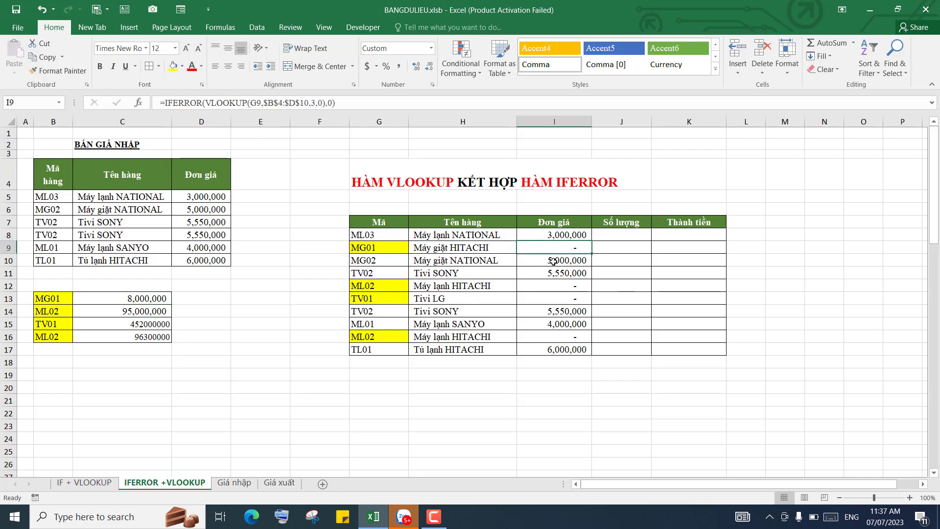
pyautogui.click(559, 287)
pyautogui.click(564, 336)
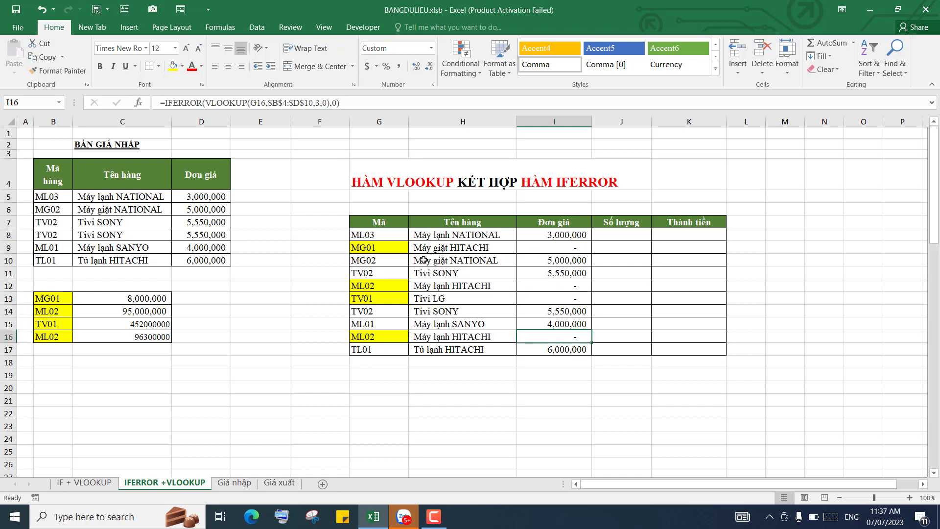
# Compare the missing codes MG01, ML02, TV01, ML02 against the new table's prices
pyautogui.click(392, 247)
pyautogui.click(384, 286)
pyautogui.click(382, 298)
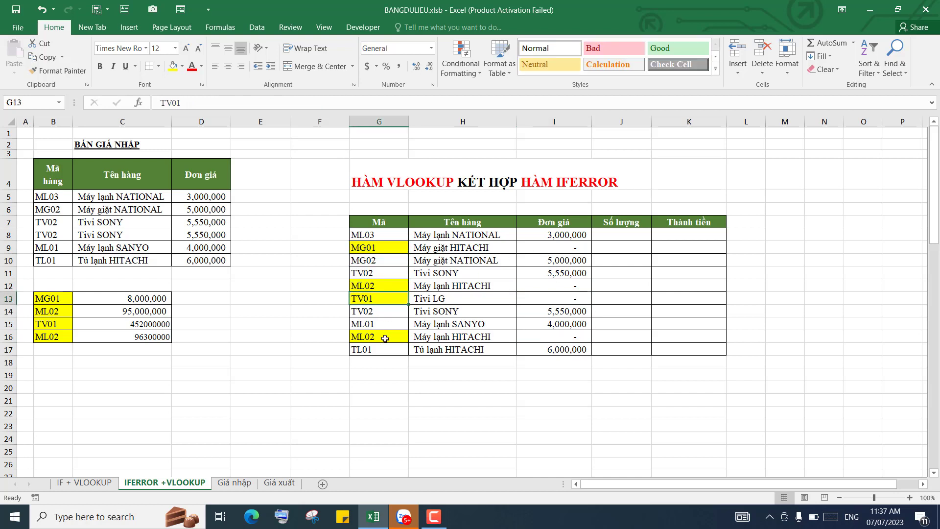
pyautogui.click(384, 338)
pyautogui.click(120, 301)
pyautogui.click(553, 236)
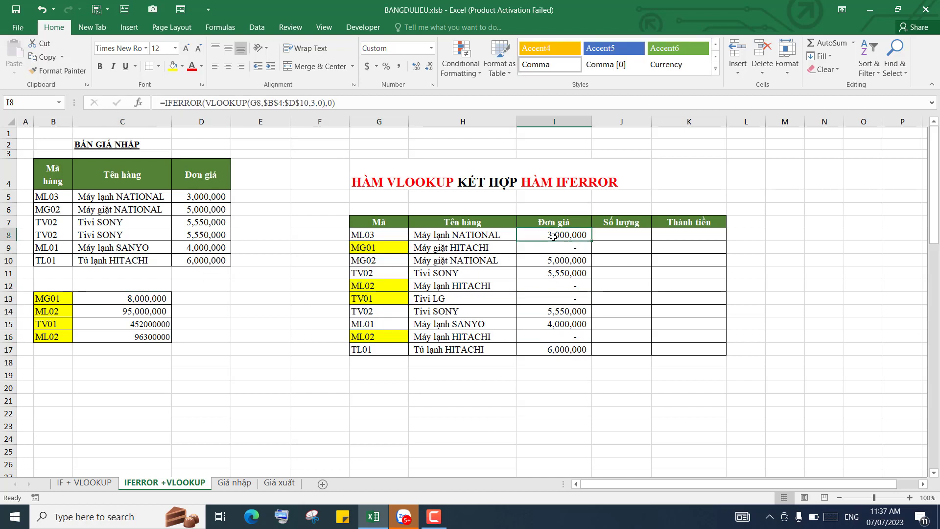
# Replace the 0 fallback in I8's IFERROR with a second VLOOKUP function
pyautogui.click(139, 102)
pyautogui.moveTo(621, 251); pyautogui.dragTo(650, 278)
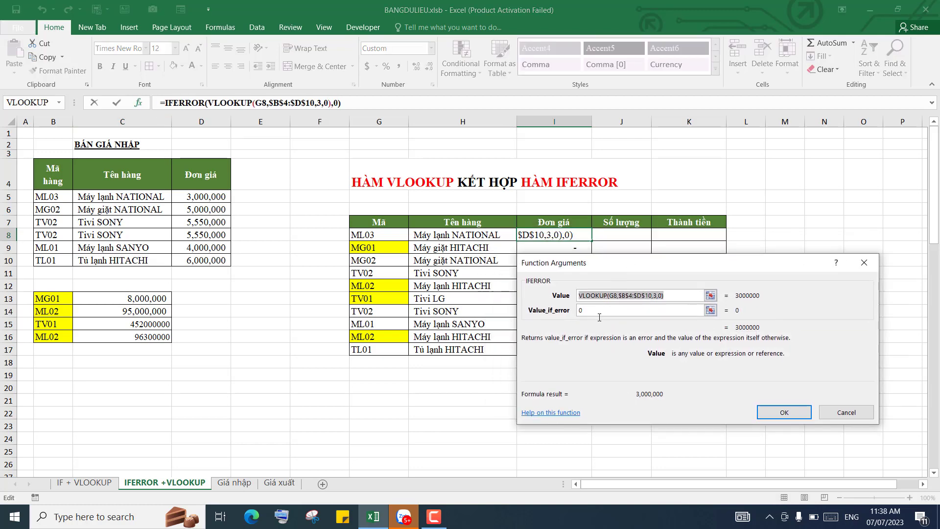
pyautogui.click(577, 311)
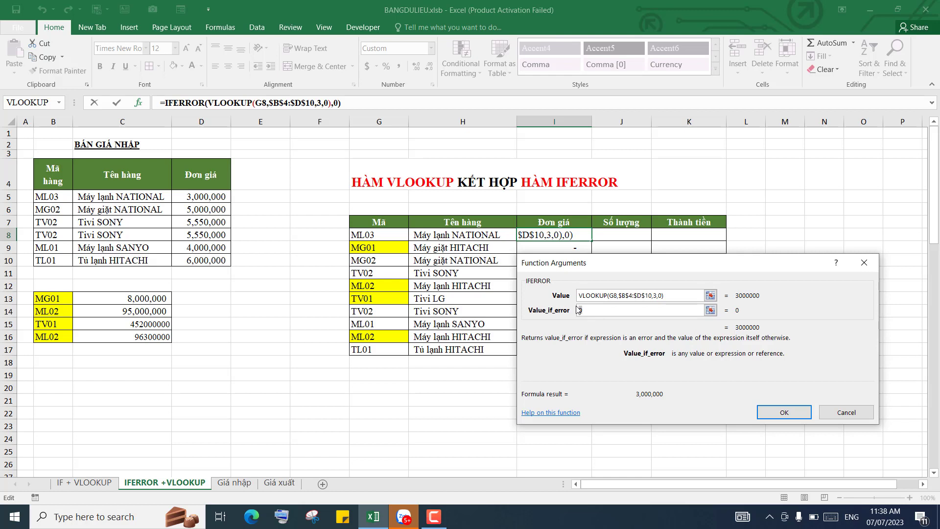
pyautogui.press('BackSpace')
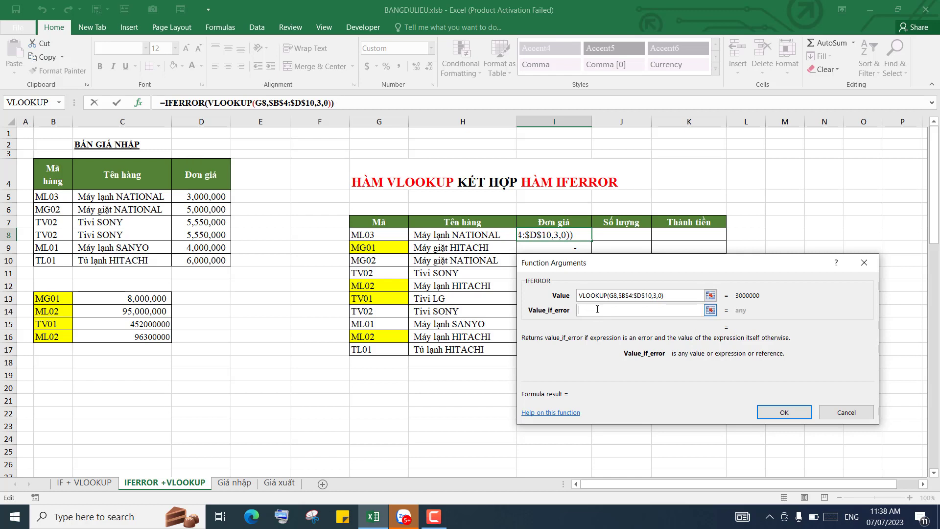
pyautogui.click(62, 104)
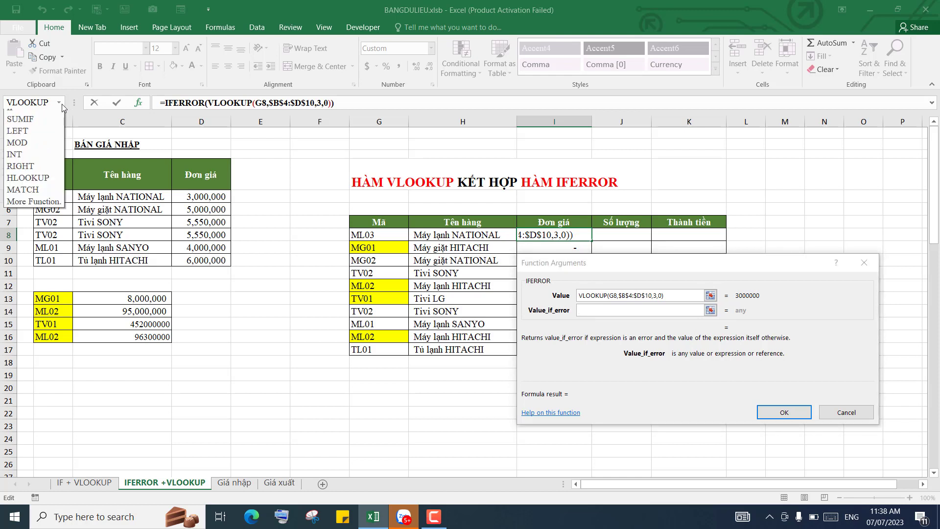
pyautogui.click(43, 119)
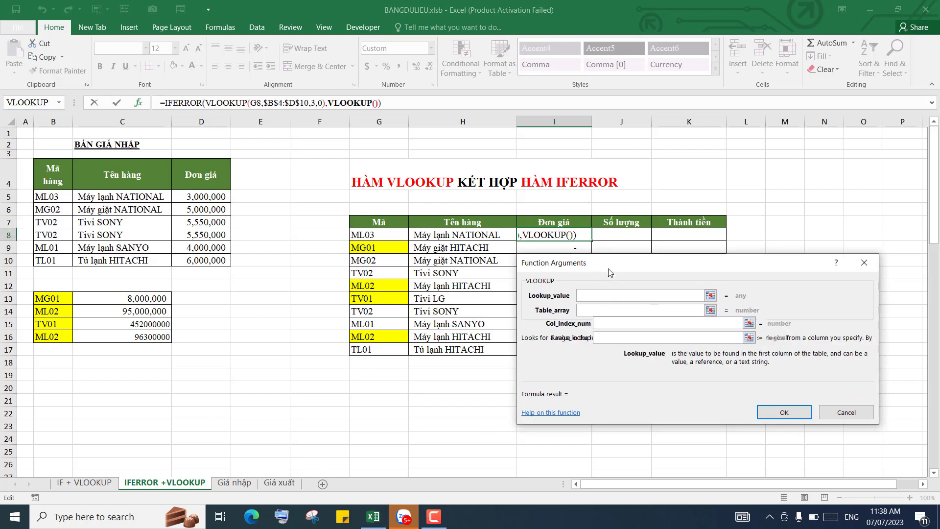
# Set the second VLOOKUP to G8, $B$13:$C$16, column 2, match 0, and confirm
pyautogui.moveTo(610, 272); pyautogui.dragTo(637, 278)
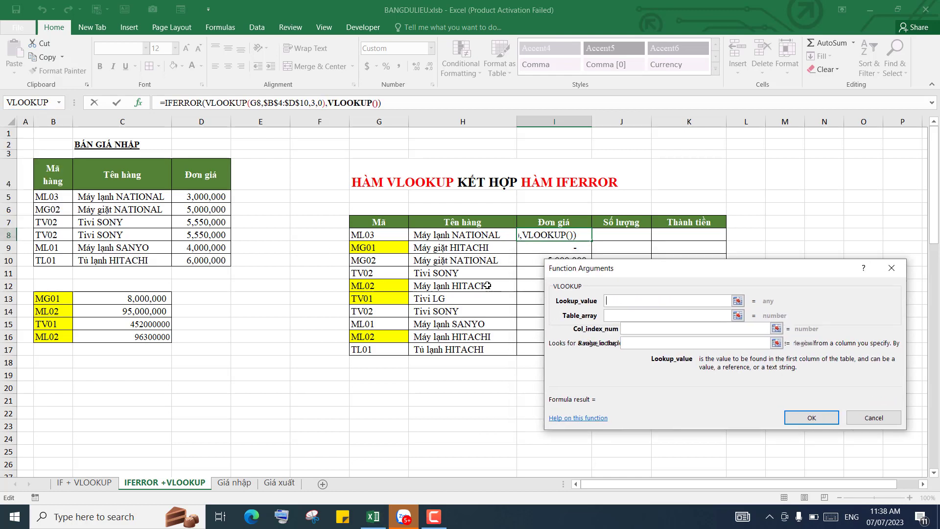
pyautogui.click(379, 235)
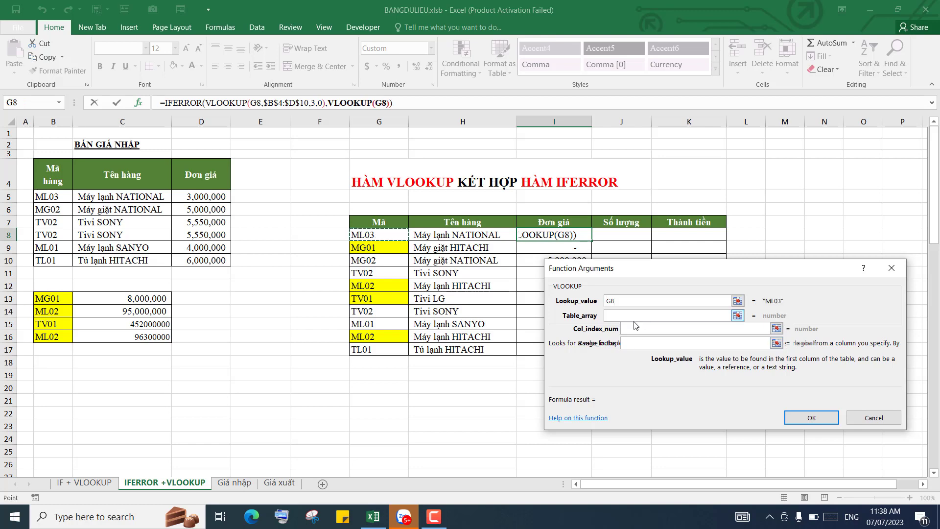
pyautogui.press('Tab')
pyautogui.moveTo(49, 299); pyautogui.dragTo(162, 337)
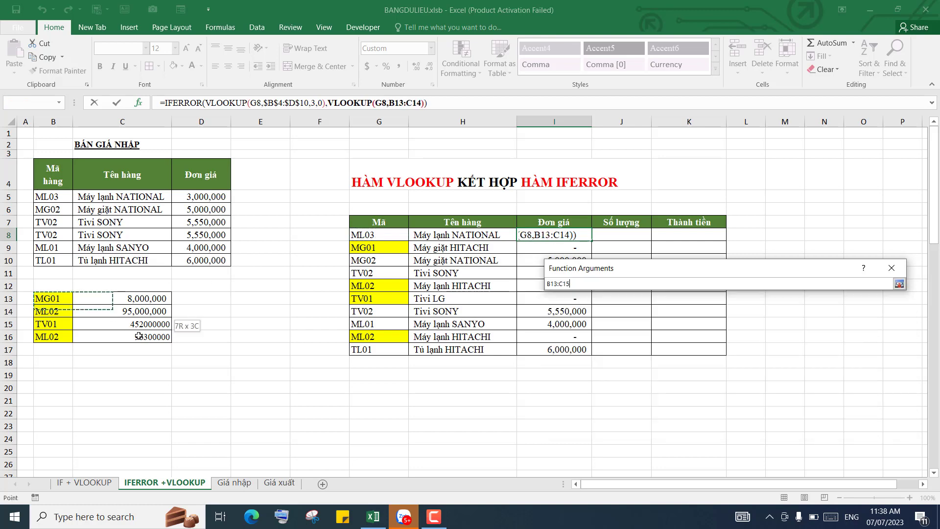
pyautogui.press('F4')
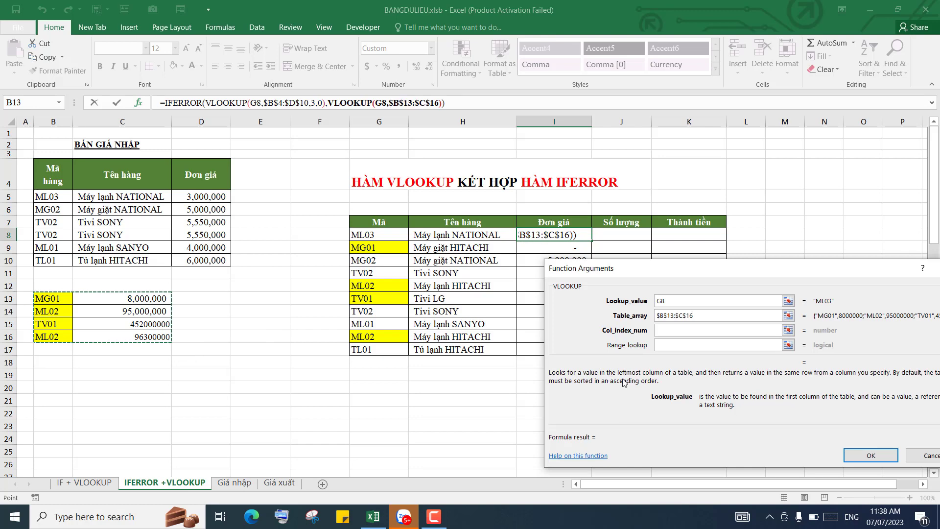
pyautogui.click(666, 331)
pyautogui.write('2')
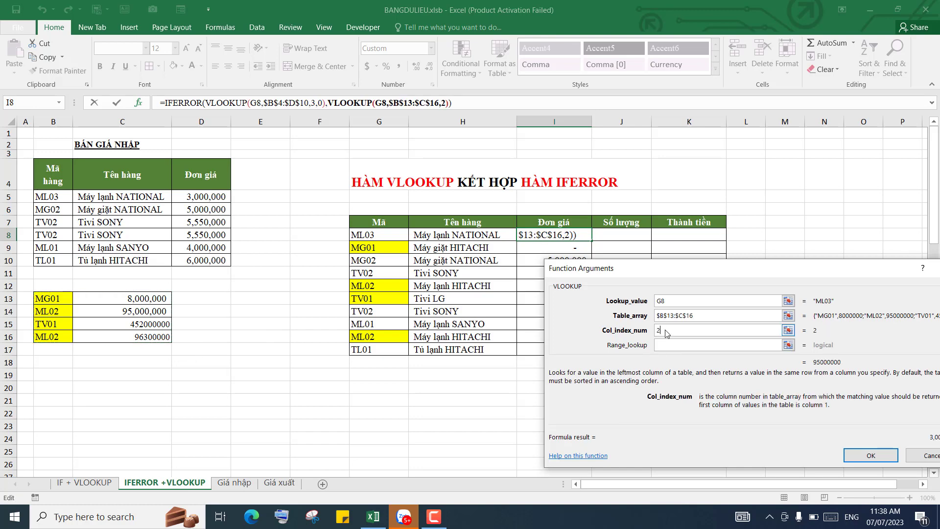
pyautogui.click(668, 347)
pyautogui.write('0')
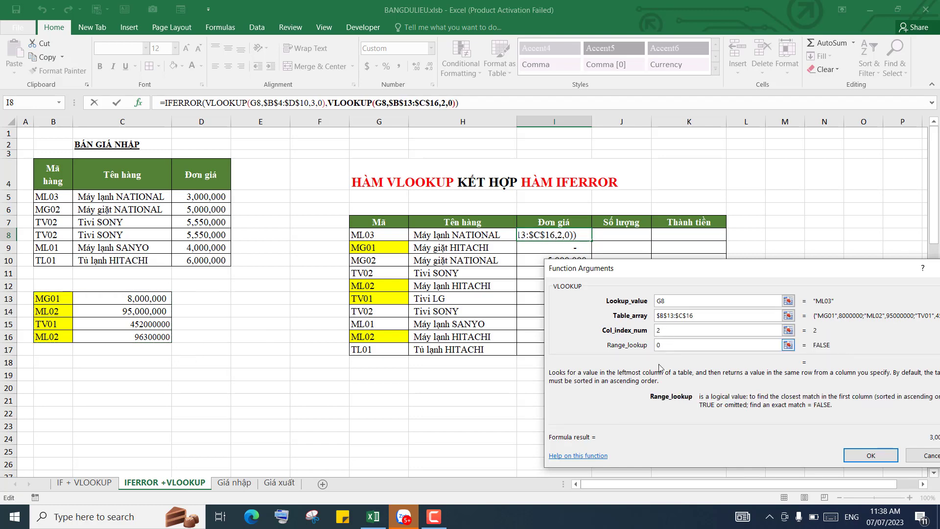
pyautogui.moveTo(665, 273); pyautogui.dragTo(590, 274)
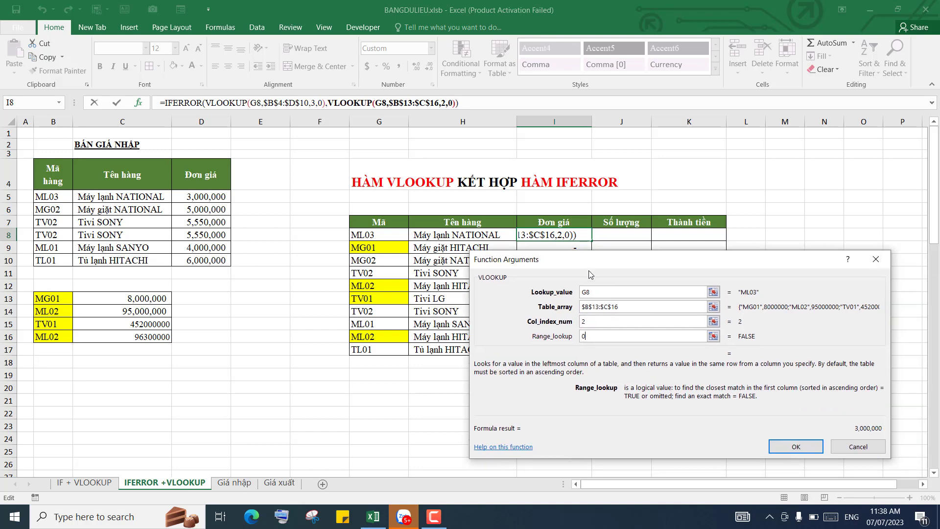
pyautogui.click(788, 447)
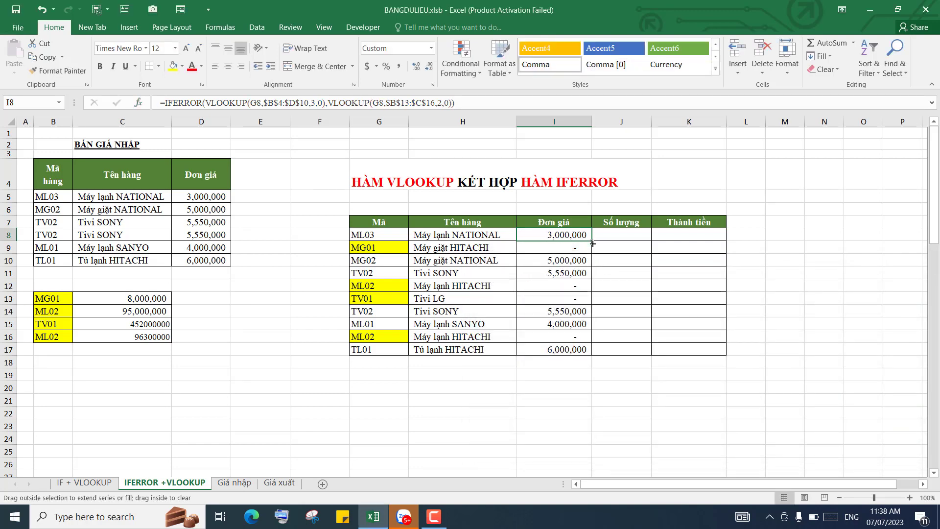
# Fill I8's nested lookup down to I17 and shade I9, I12:I13 and I16 yellow
pyautogui.moveTo(591, 243); pyautogui.dragTo(591, 351)
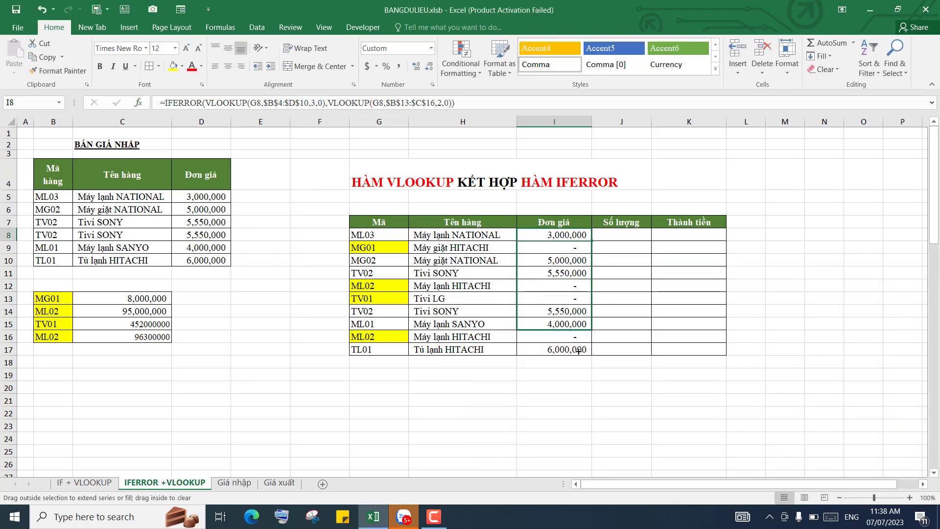
pyautogui.click(558, 247)
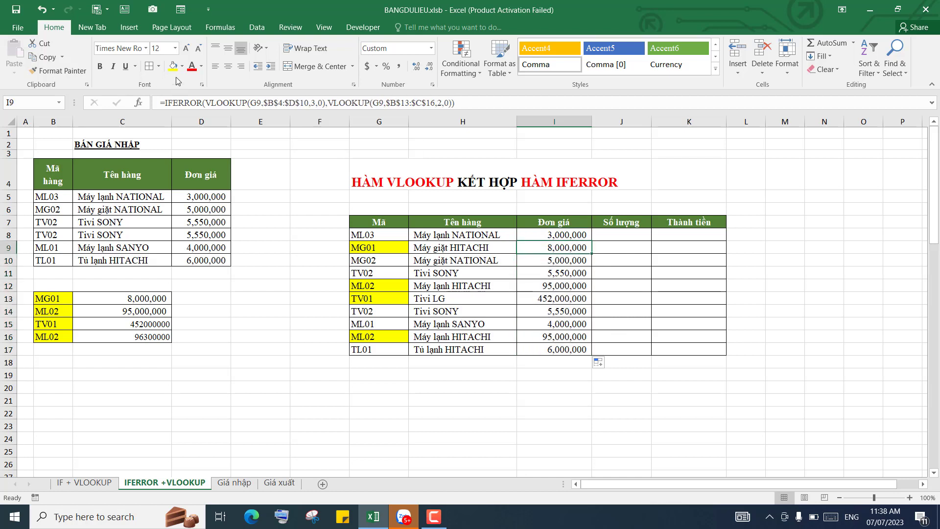
pyautogui.click(173, 67)
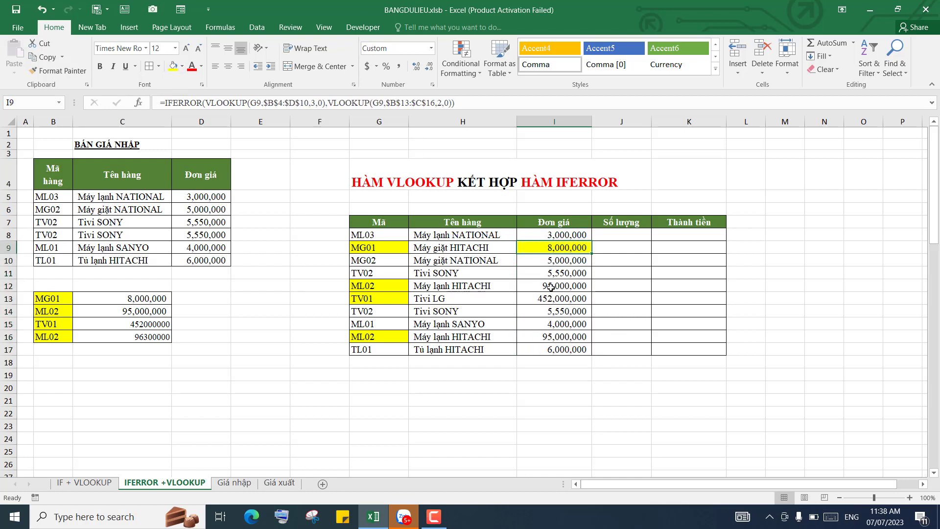
pyautogui.moveTo(550, 287); pyautogui.dragTo(552, 299)
pyautogui.click(173, 67)
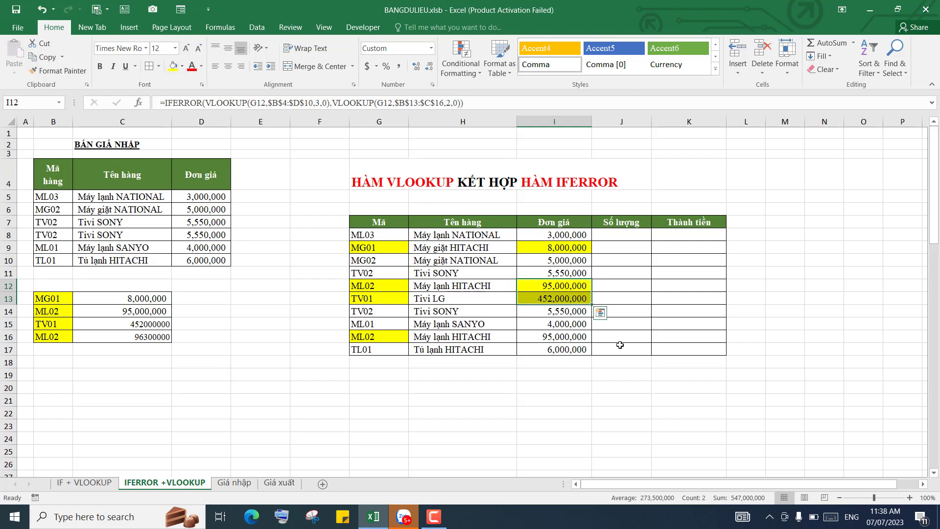
pyautogui.click(553, 337)
pyautogui.click(173, 66)
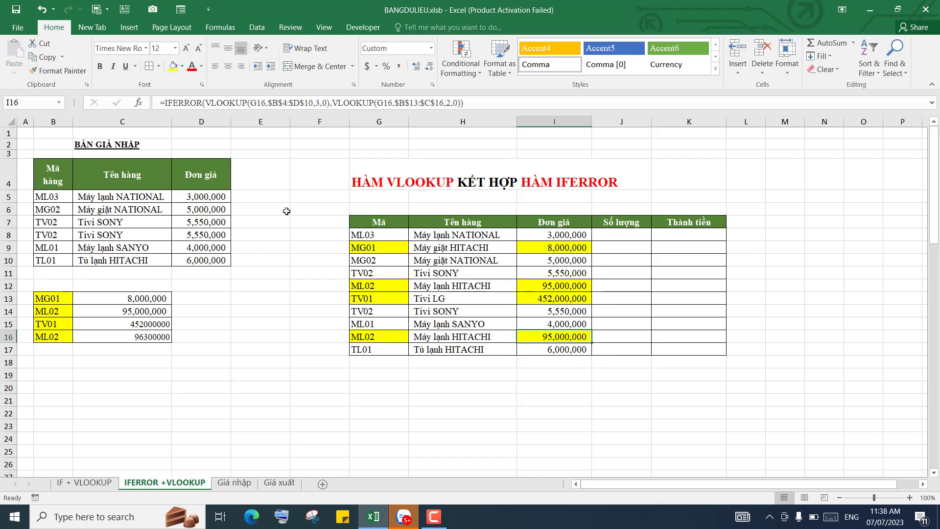
pyautogui.click(118, 297)
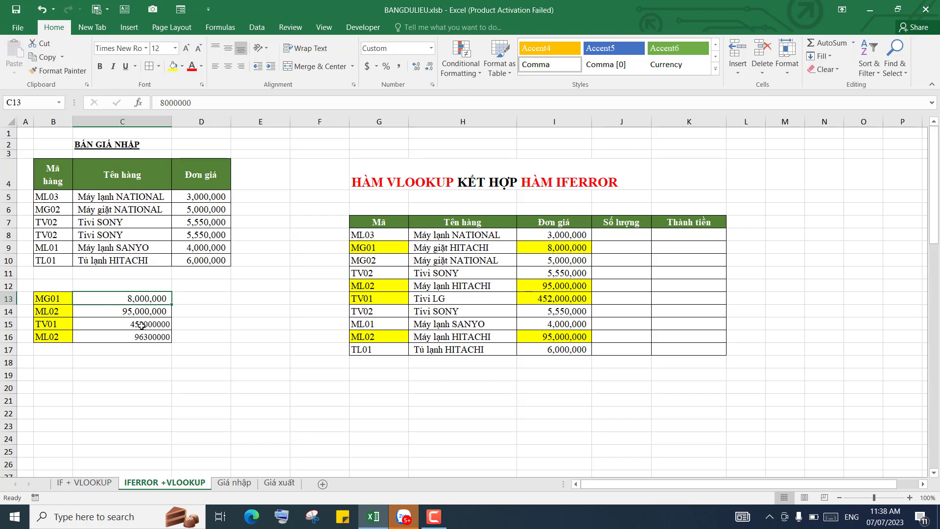
# Format C13:C16 with Comma Style and no decimal places
pyautogui.click(556, 301)
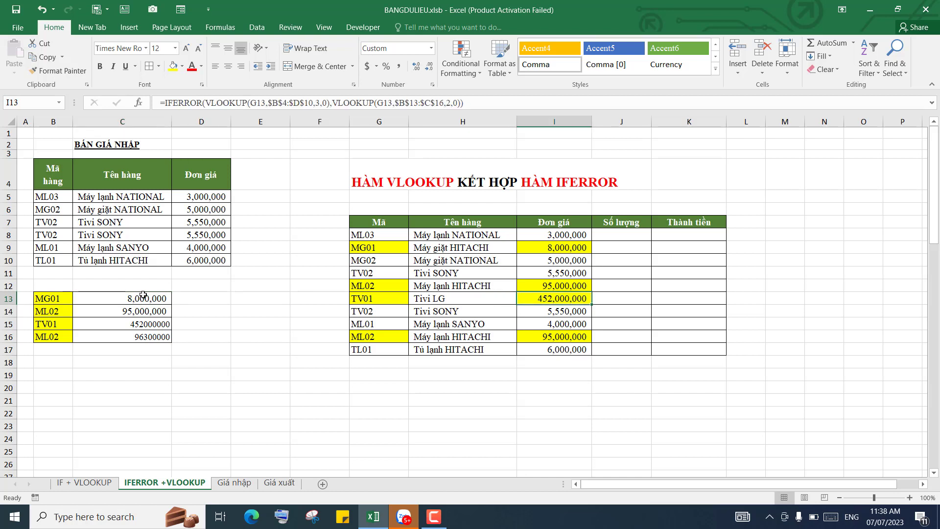
pyautogui.moveTo(141, 298); pyautogui.dragTo(146, 336)
pyautogui.click(399, 67)
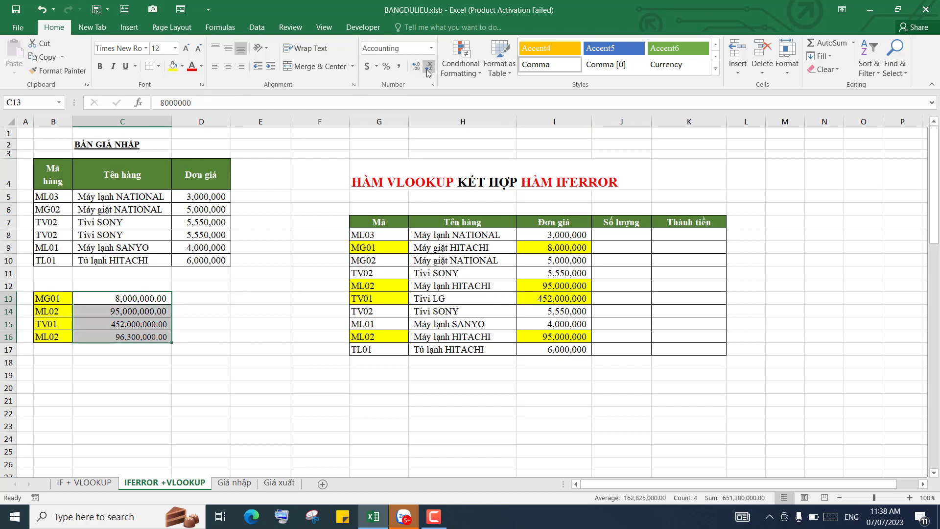
pyautogui.click(429, 67)
pyautogui.click(429, 66)
pyautogui.click(553, 298)
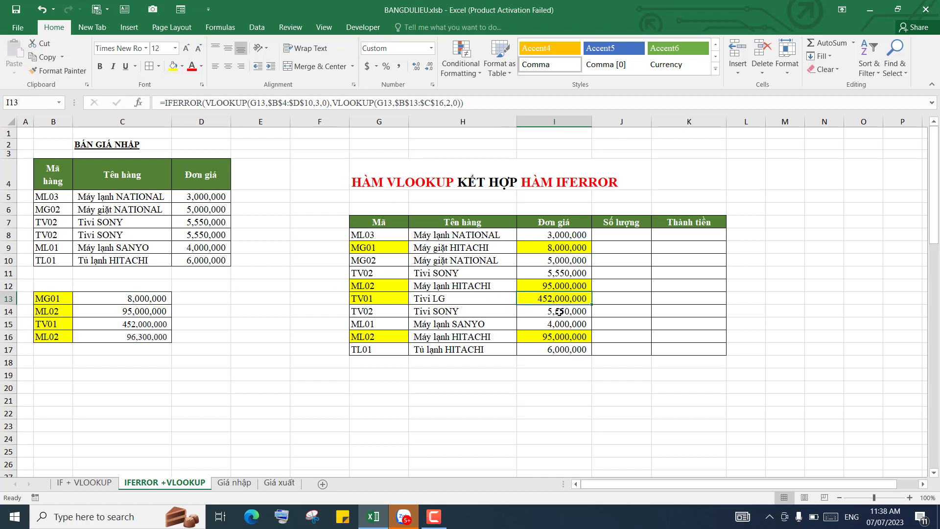
pyautogui.click(538, 239)
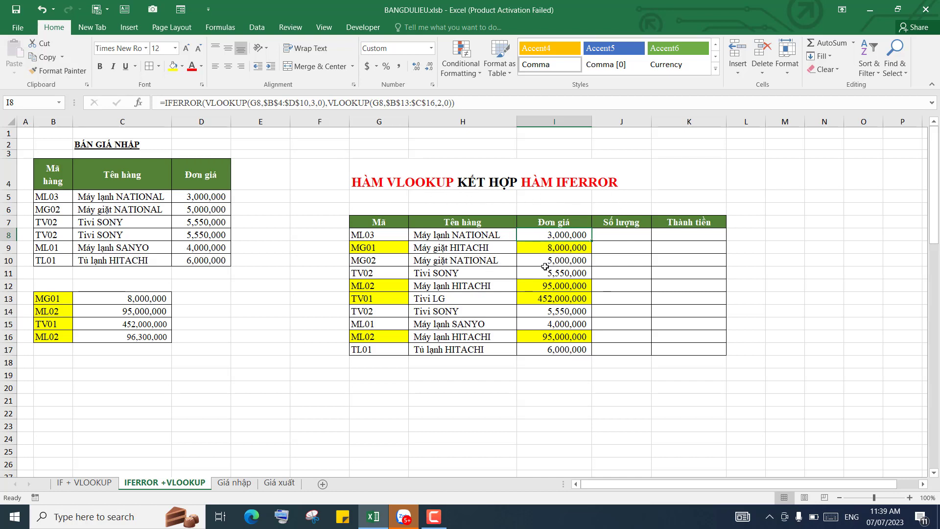
pyautogui.click(545, 264)
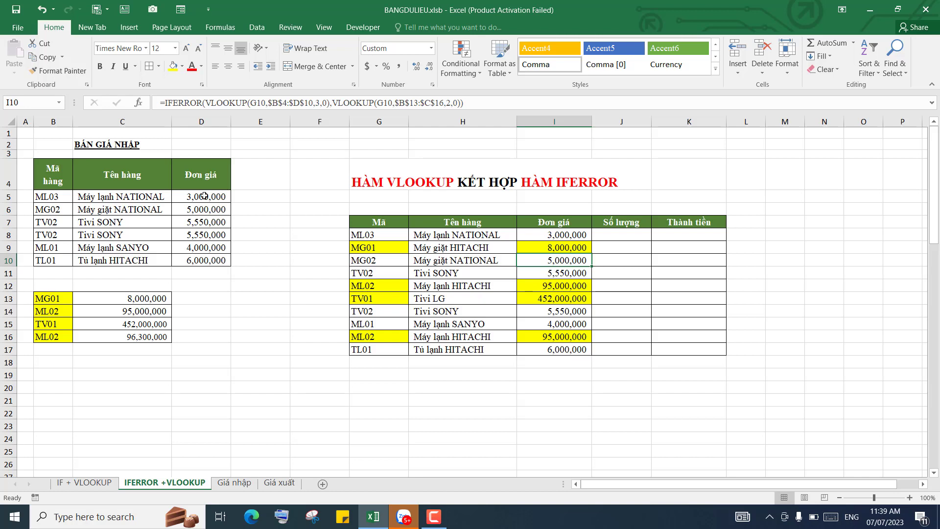
pyautogui.click(51, 235)
pyautogui.click(56, 250)
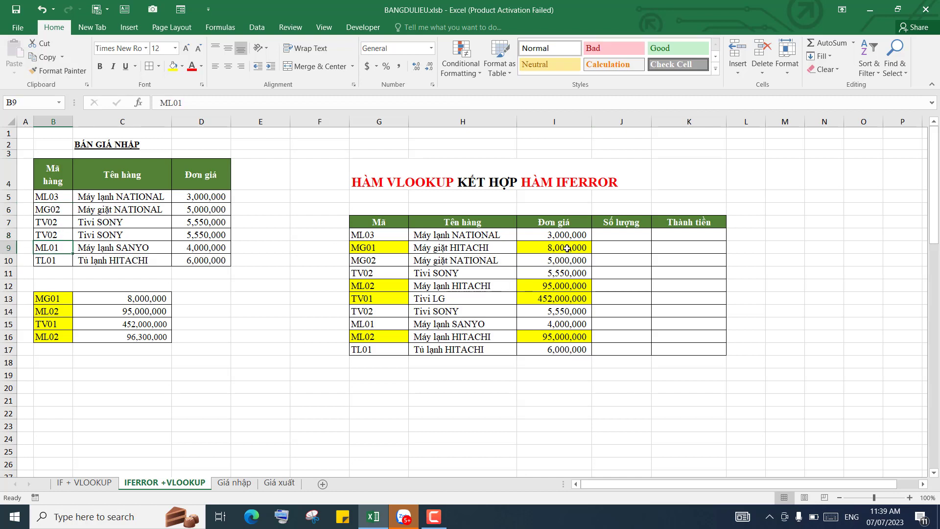
pyautogui.click(555, 262)
pyautogui.click(554, 273)
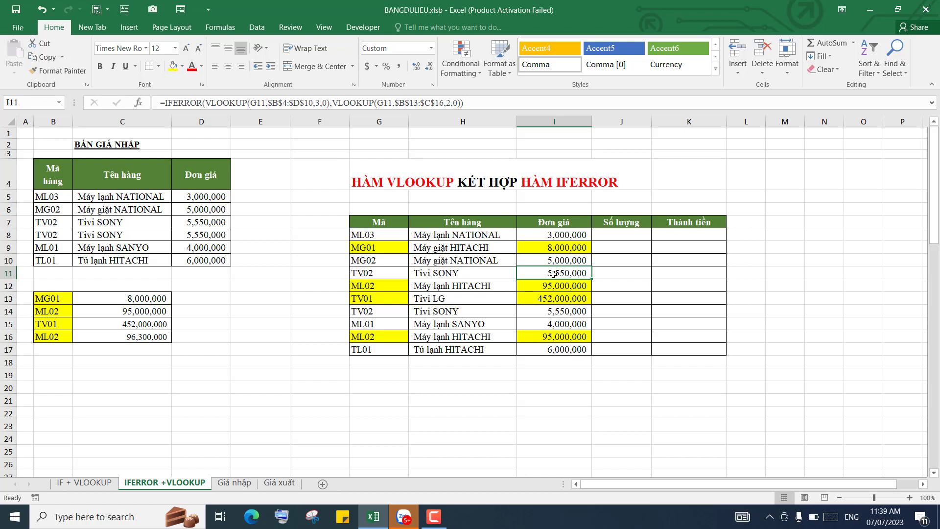
pyautogui.click(554, 238)
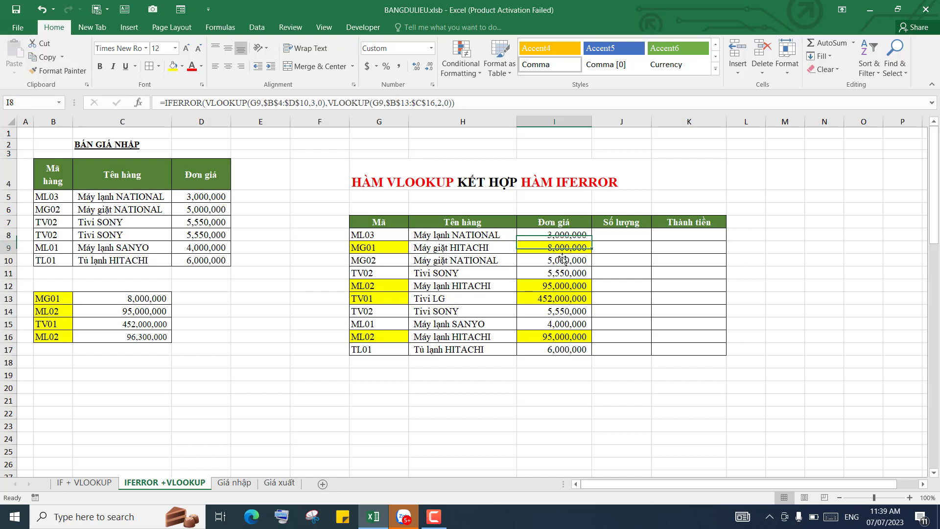
pyautogui.press('Down')
pyautogui.press('Down')
pyautogui.press('Down')
pyautogui.press('Down')
pyautogui.press('Down')
pyautogui.press('Down')
pyautogui.press('Down')
pyautogui.press('Down')
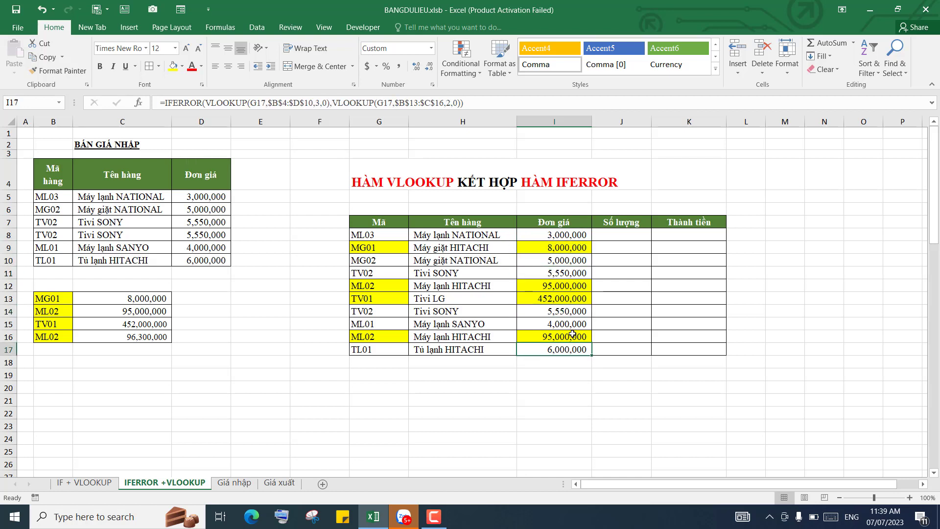
pyautogui.click(558, 238)
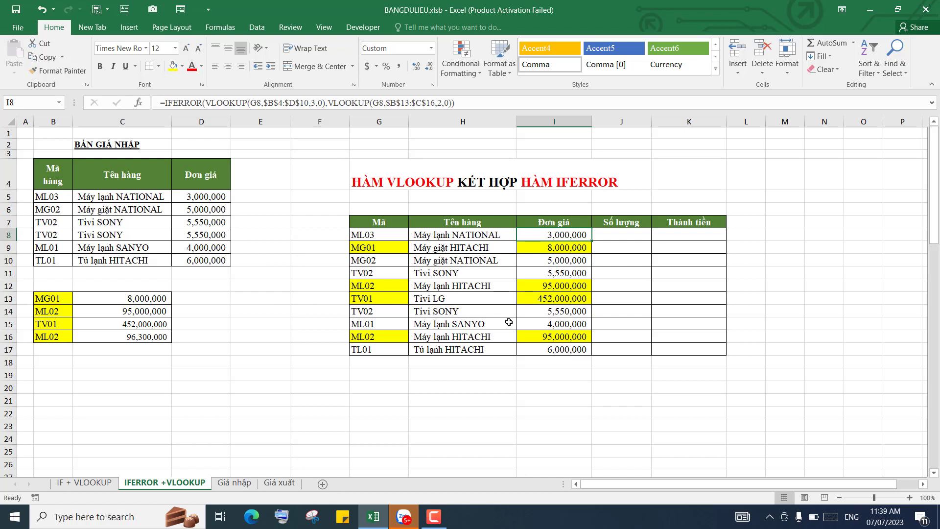
pyautogui.click(282, 334)
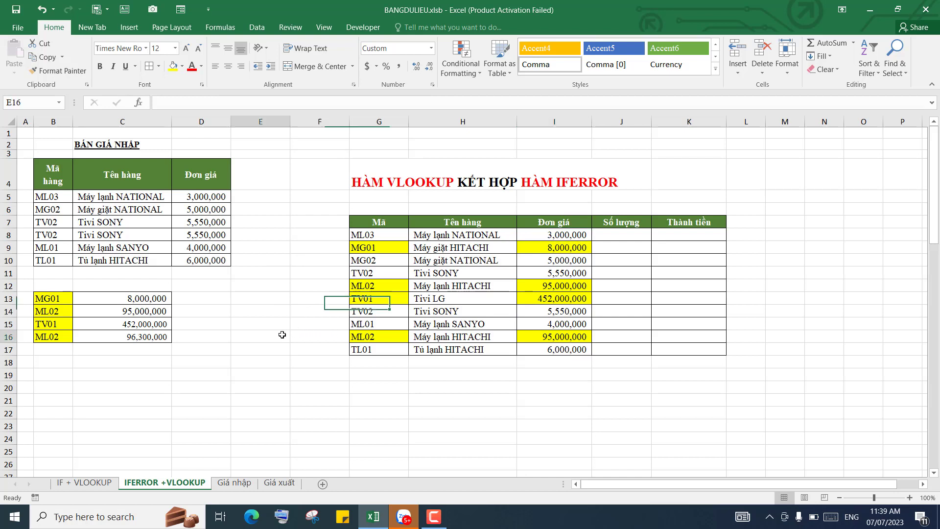